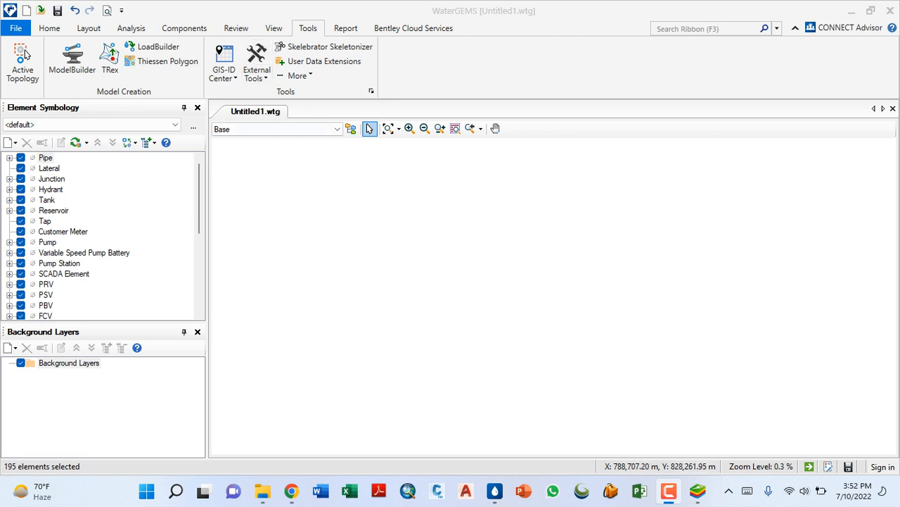
- Reset the project units to the SI defaults, keeping SI as the default unit system for new hydraulic models
{"action": "left_click", "coordinate": [49, 28]}
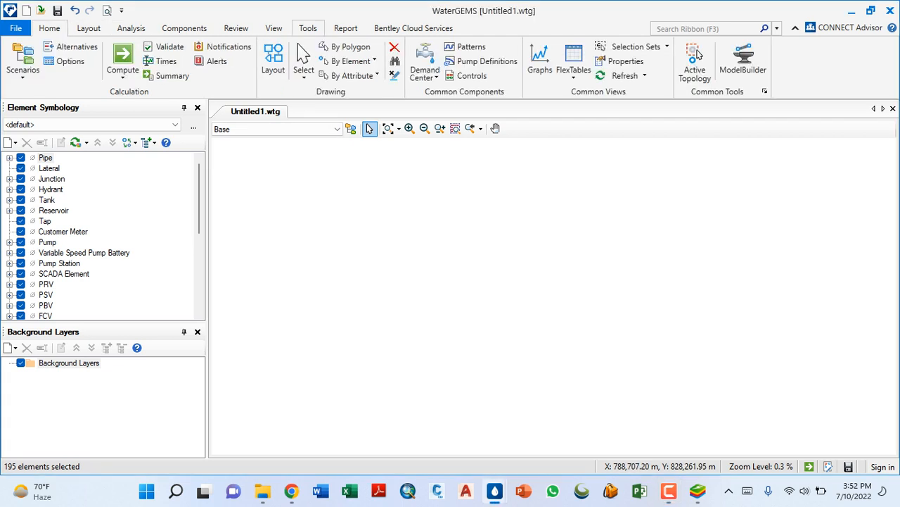
{"action": "left_click", "coordinate": [307, 29]}
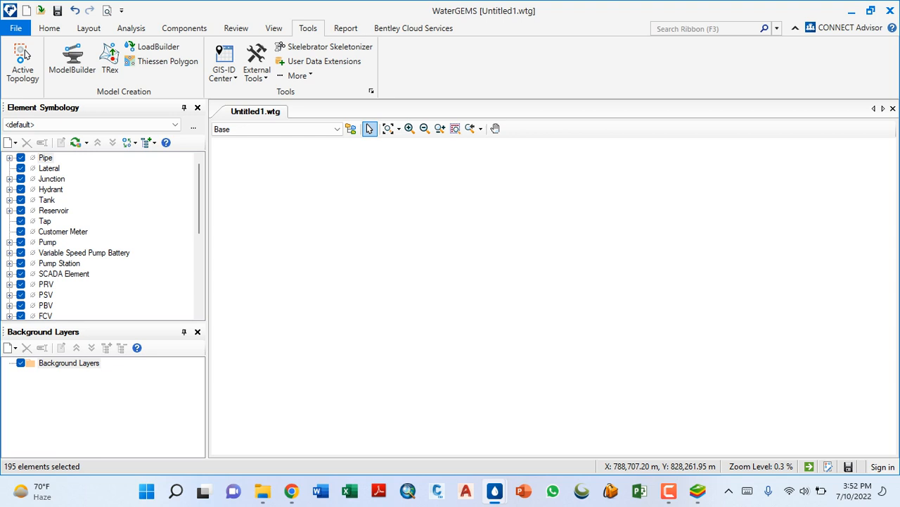
{"action": "left_click", "coordinate": [371, 92]}
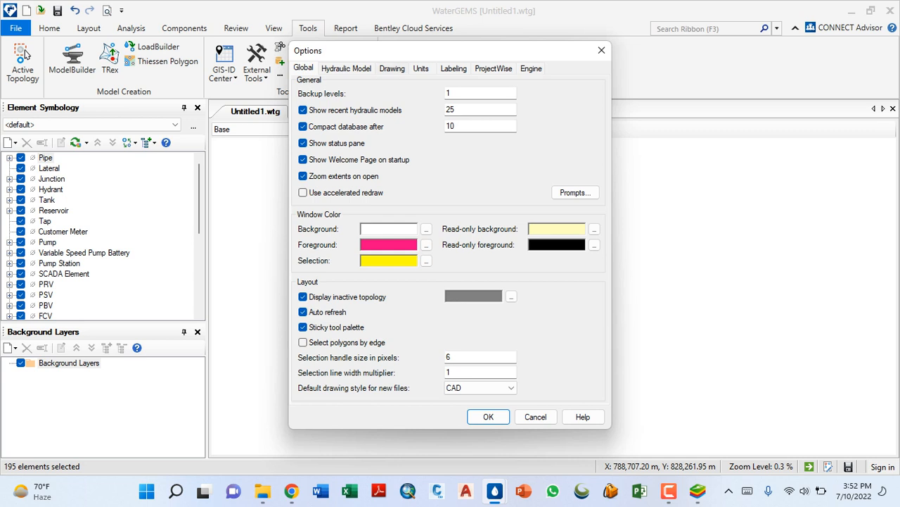
{"action": "left_click", "coordinate": [391, 69]}
{"action": "left_click", "coordinate": [421, 68]}
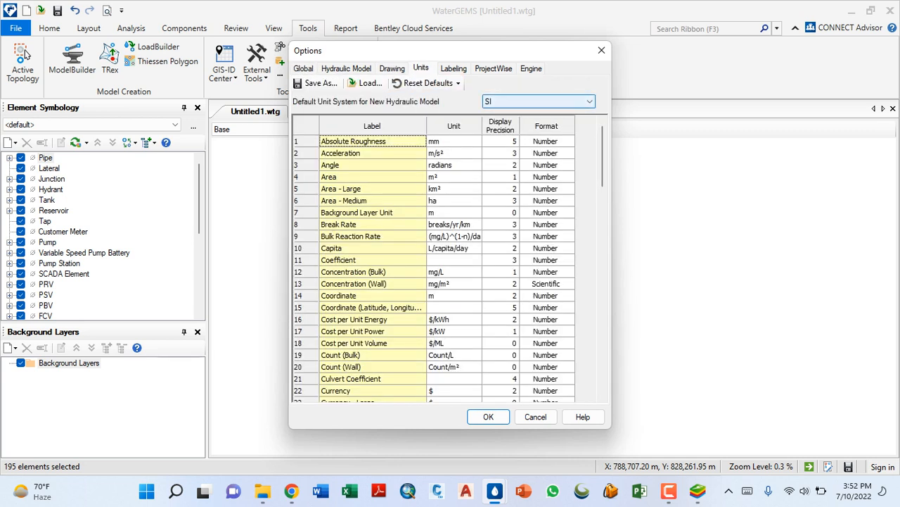
{"action": "left_click", "coordinate": [538, 101]}
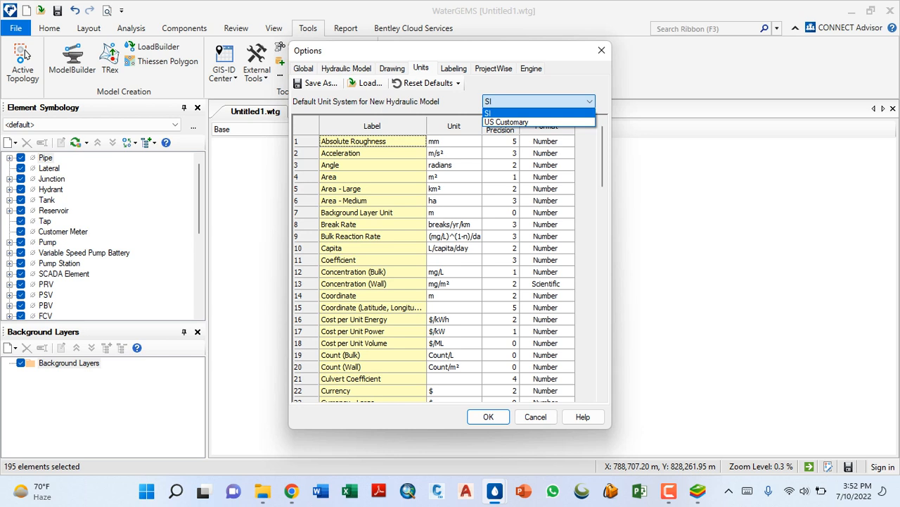
{"action": "left_click", "coordinate": [589, 102]}
{"action": "left_click", "coordinate": [429, 84]}
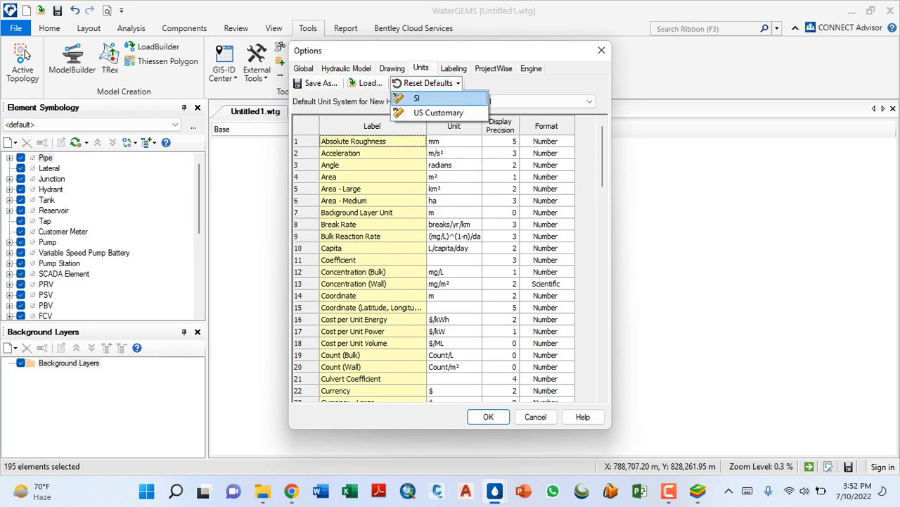
{"action": "left_click", "coordinate": [417, 99]}
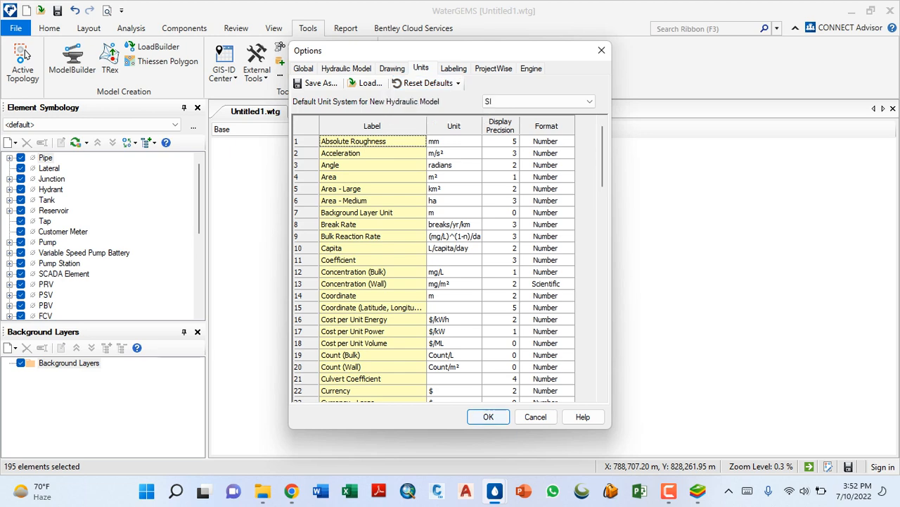
{"action": "left_click", "coordinate": [489, 416]}
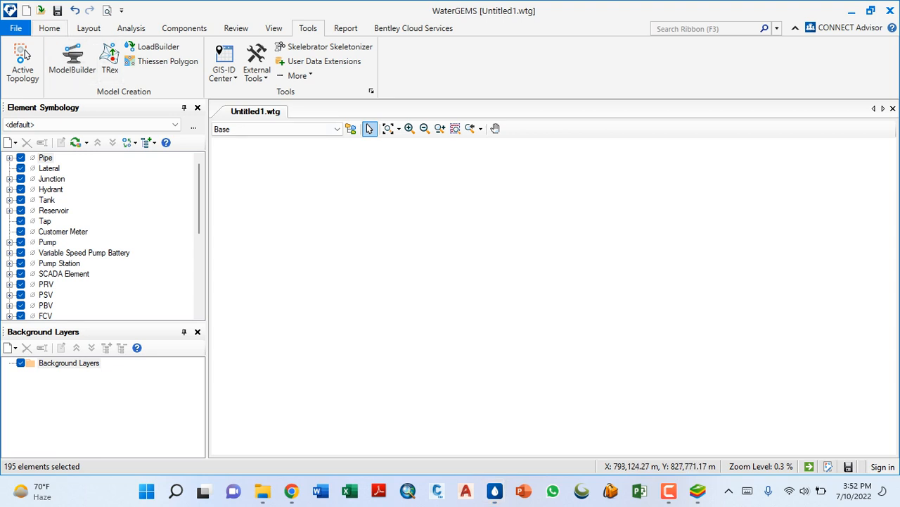
- Start a new ModelBuilder connection with Excel 2013/2010/2007 (12.0) as the data source type
{"action": "left_click", "coordinate": [49, 29]}
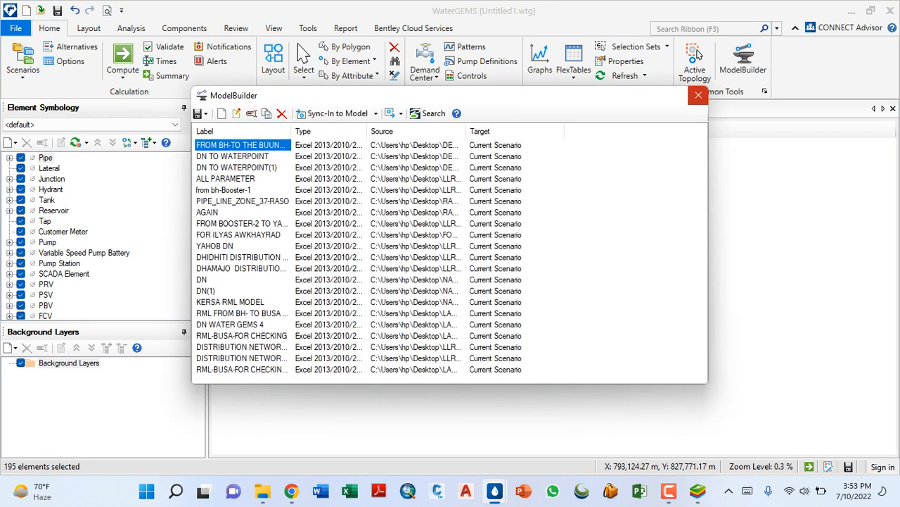
{"action": "left_click", "coordinate": [698, 95]}
{"action": "left_click", "coordinate": [743, 59]}
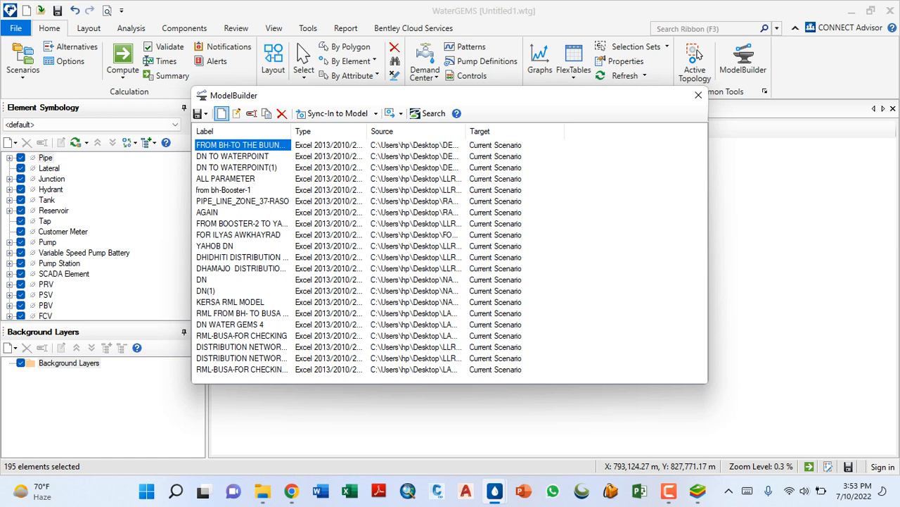
{"action": "left_click", "coordinate": [221, 113]}
{"action": "left_click", "coordinate": [267, 155]}
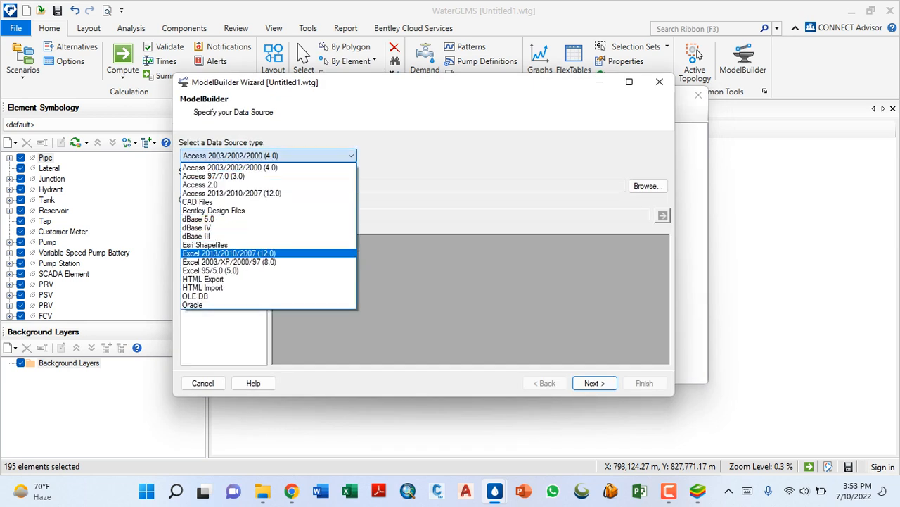
{"action": "left_click", "coordinate": [228, 253]}
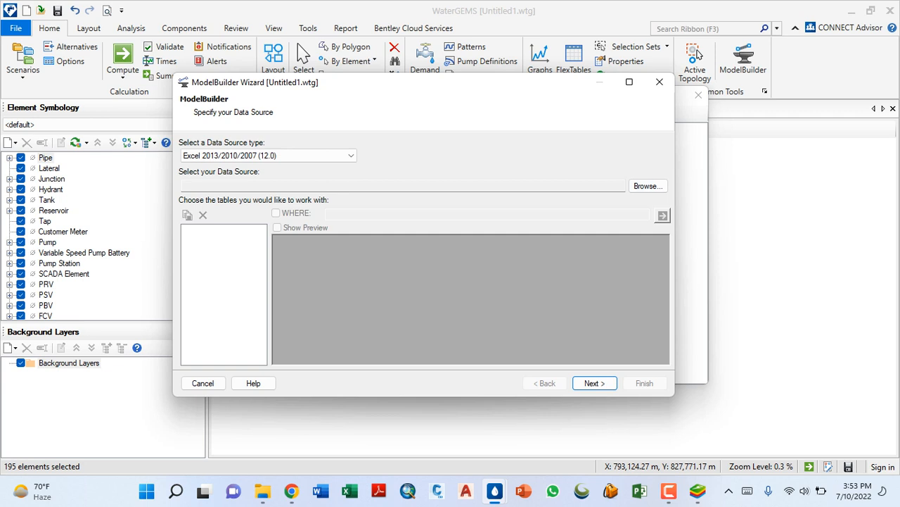
- Load the RML-BUSA-FOR CHECKING workbook from the new-for checking busa folder as the data source, using its Sheet1$ table
{"action": "left_click", "coordinate": [648, 186]}
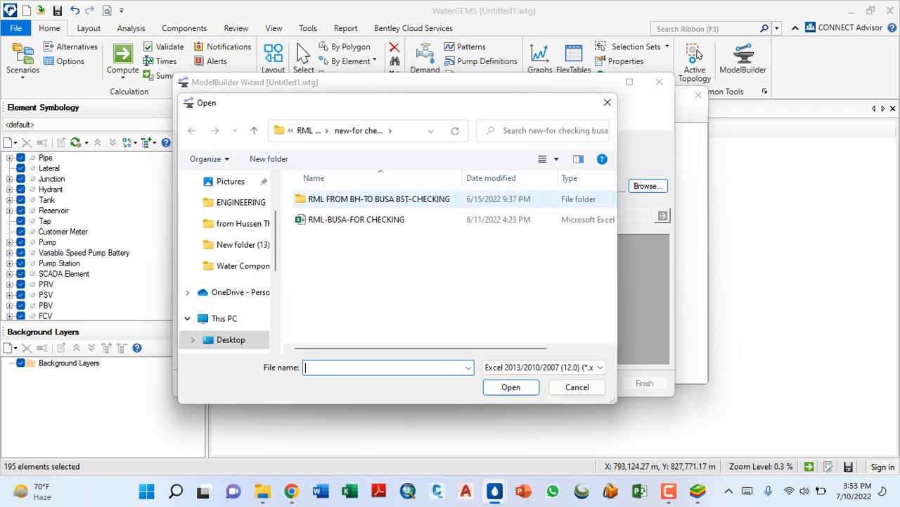
{"action": "double_click", "coordinate": [380, 198]}
{"action": "left_click", "coordinate": [307, 130]}
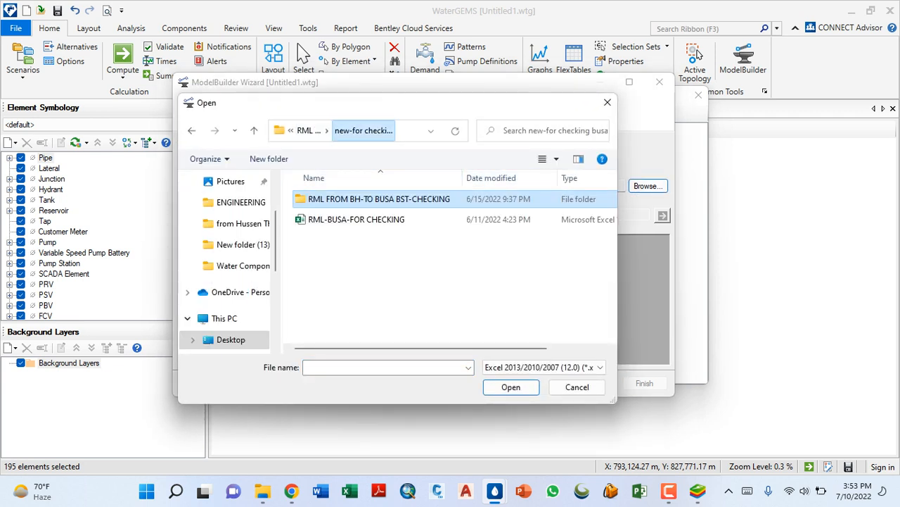
{"action": "left_click", "coordinate": [308, 130]}
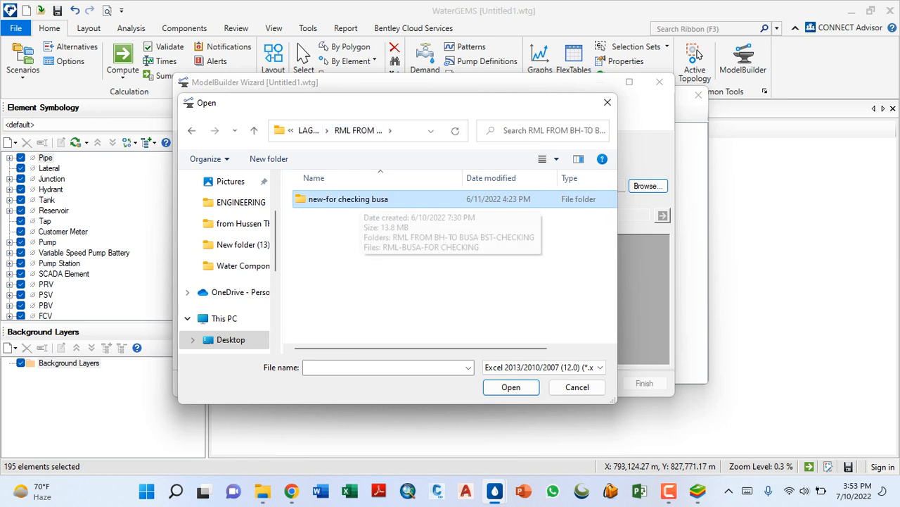
{"action": "double_click", "coordinate": [360, 199]}
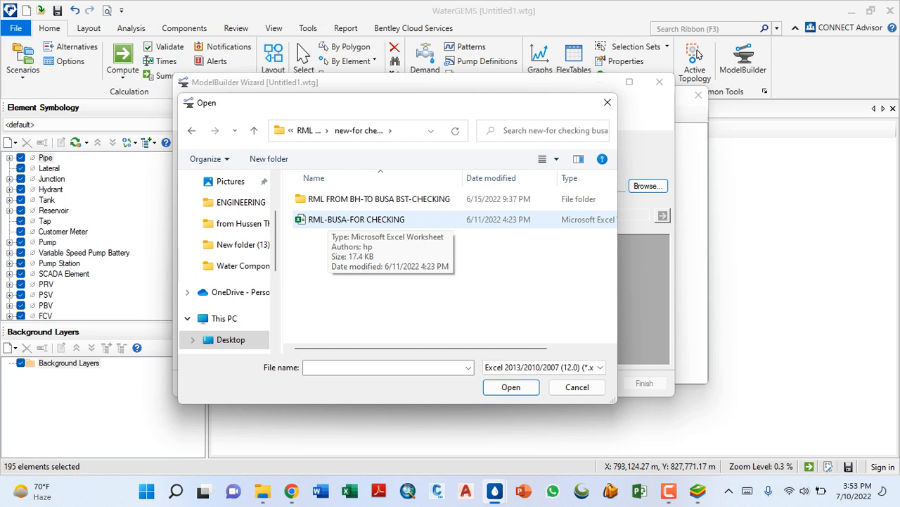
{"action": "double_click", "coordinate": [331, 219]}
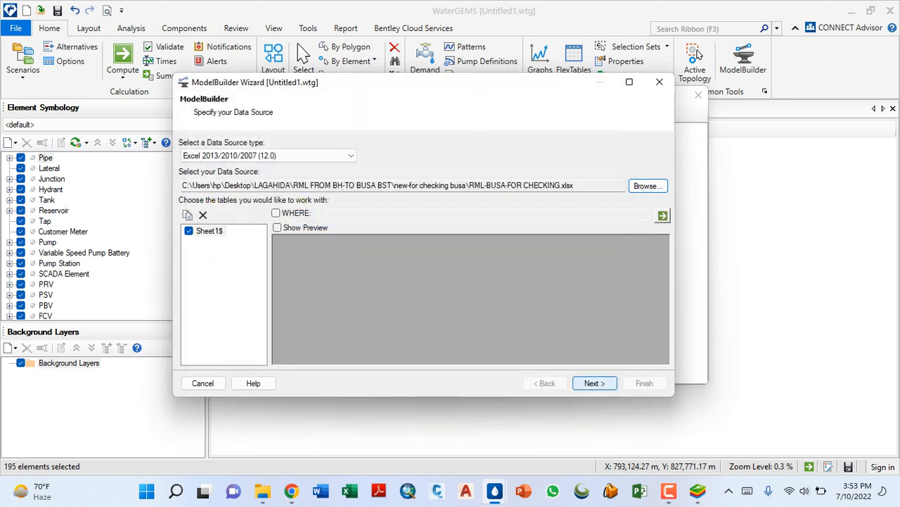
{"action": "left_click", "coordinate": [595, 382]}
- Set the data source's coordinate unit to m and accept the default connectivity and import options, mapping elements by Label
{"action": "left_click", "coordinate": [247, 155]}
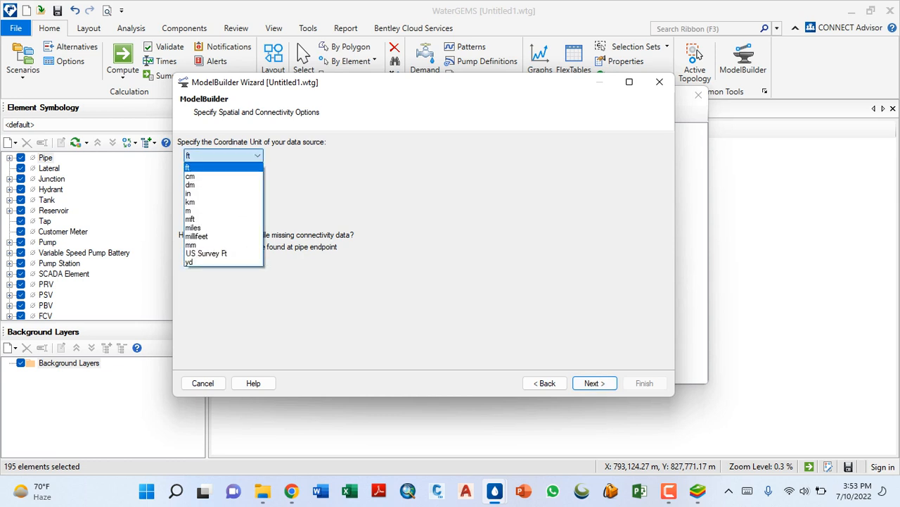
{"action": "left_click", "coordinate": [224, 210]}
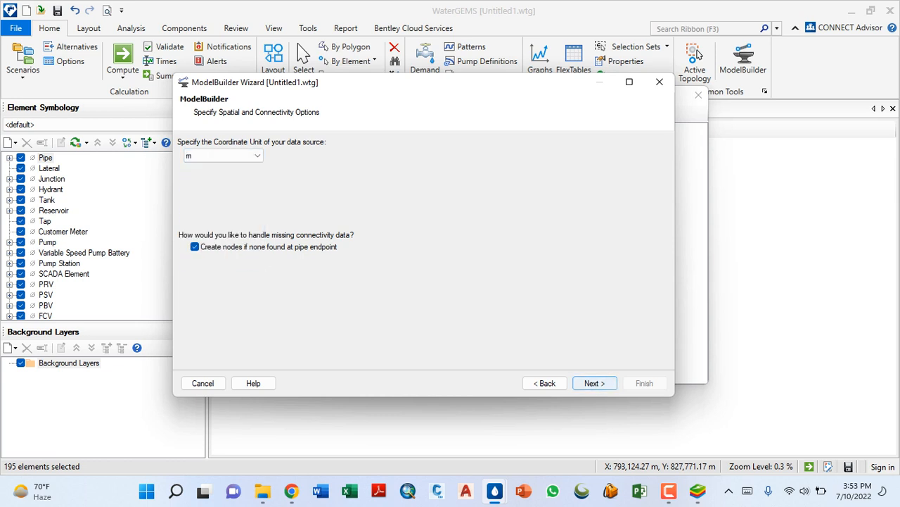
{"action": "left_click", "coordinate": [594, 383]}
{"action": "left_click", "coordinate": [595, 383]}
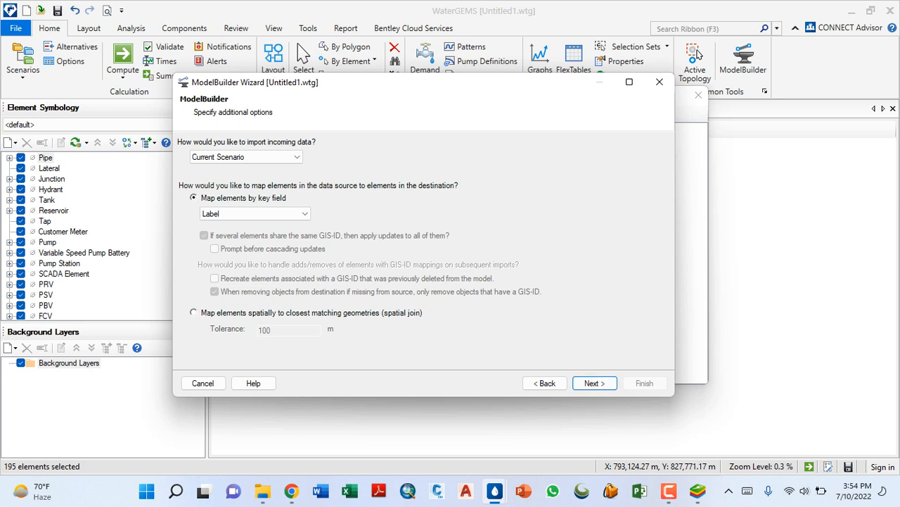
{"action": "key", "text": "Return"}
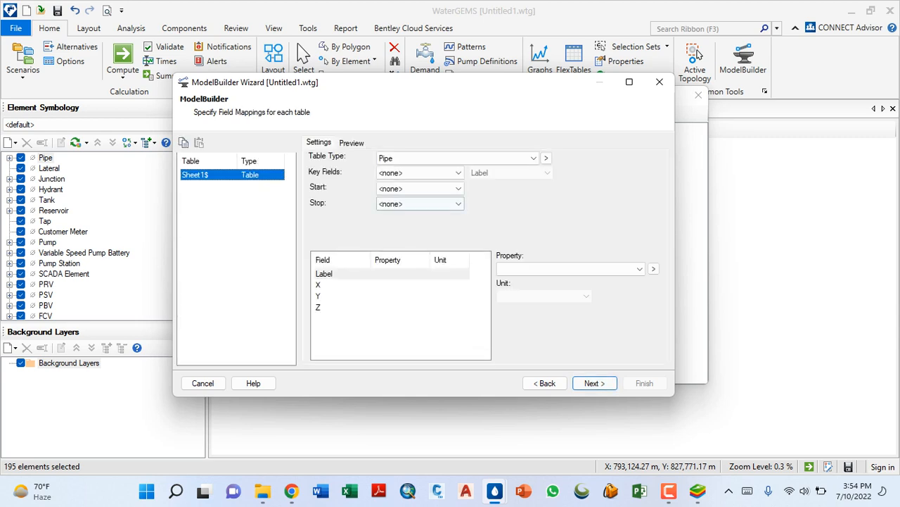
- Set the Sheet1$ table type to Junction and its key field to Label
{"action": "key", "text": "alt+Down"}
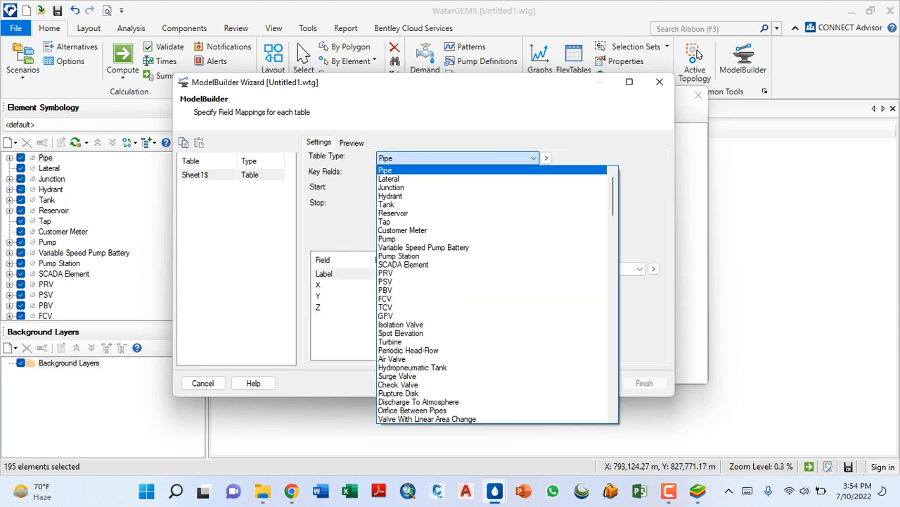
{"action": "key", "text": "Escape"}
{"action": "key", "text": "alt+Down"}
{"action": "key", "text": "Down"}
{"action": "key", "text": "Down"}
{"action": "key", "text": "Return"}
{"action": "key", "text": "Tab"}
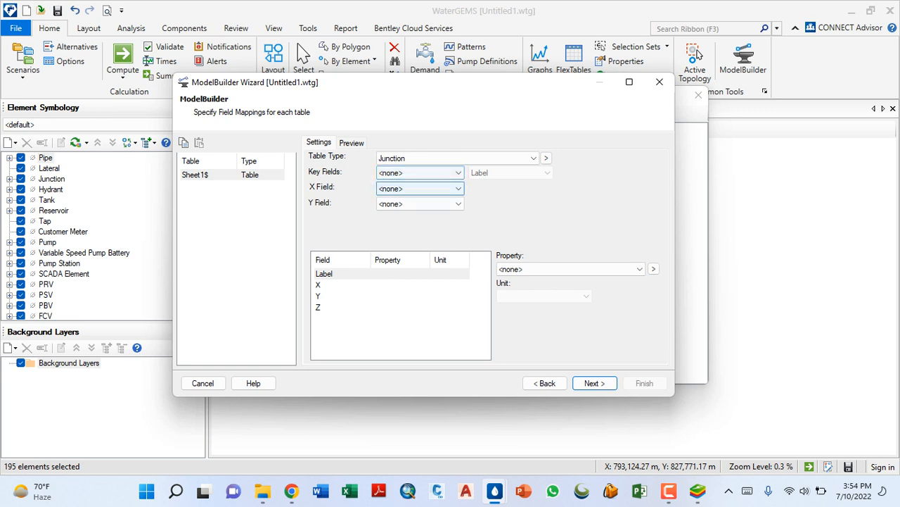
{"action": "left_click", "coordinate": [440, 173]}
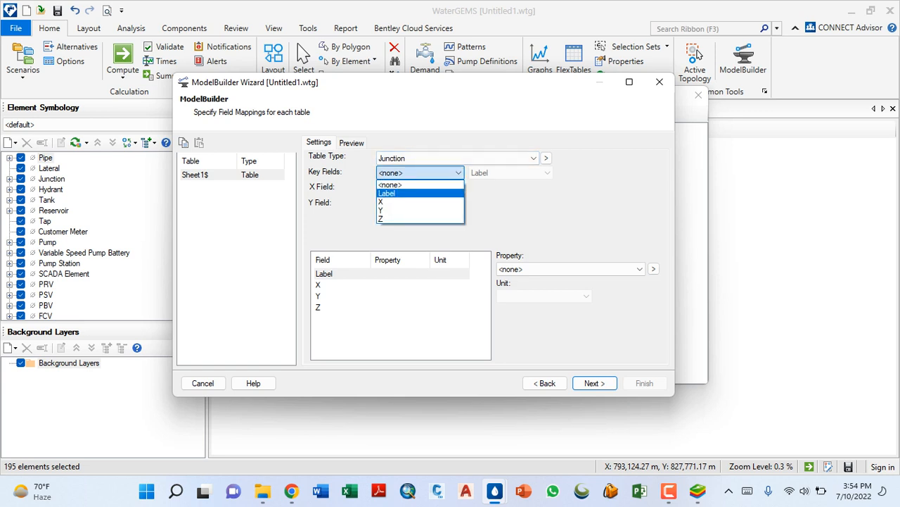
{"action": "key", "text": "Return"}
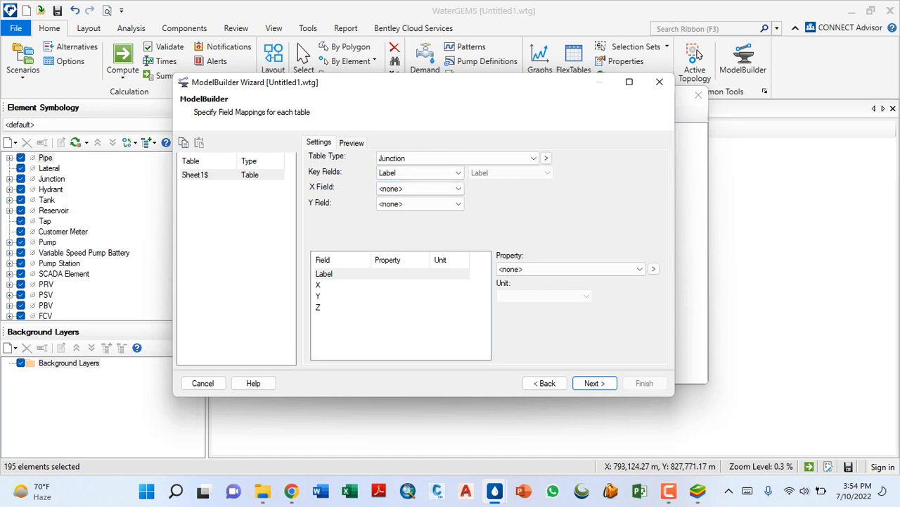
- Assign the X column to the junctions' X field and the X column to their Y field
{"action": "key", "text": "Tab"}
{"action": "key", "text": "alt+Down"}
{"action": "key", "text": "Down"}
{"action": "key", "text": "Down"}
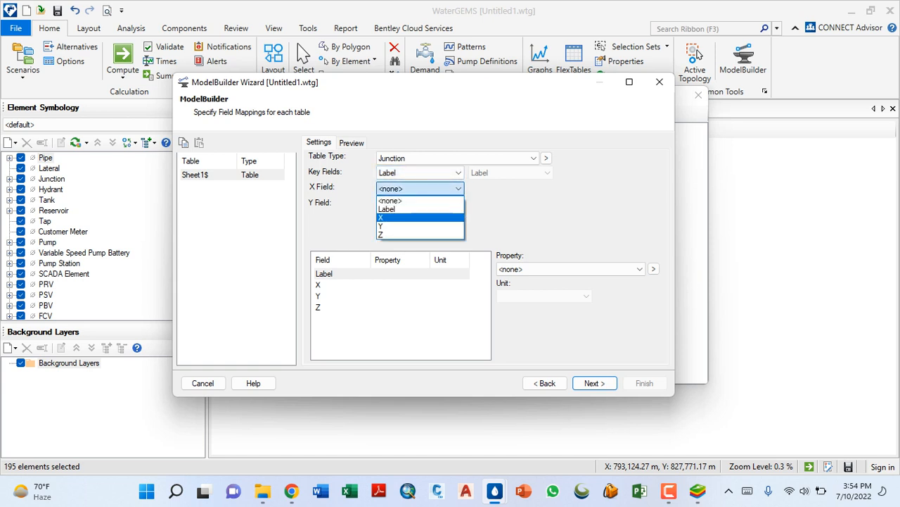
{"action": "key", "text": "Return"}
{"action": "key", "text": "Tab"}
{"action": "key", "text": "alt+Down"}
{"action": "key", "text": "Down"}
{"action": "key", "text": "Down"}
{"action": "key", "text": "Up"}
{"action": "key", "text": "Return"}
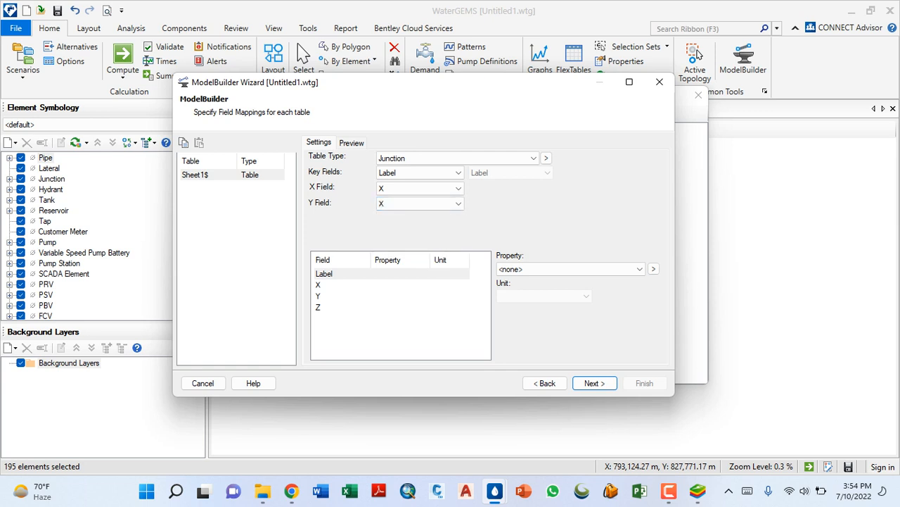
- Map the Z column to the Elevation property in m and continue to the model creation page
{"action": "left_click", "coordinate": [319, 307]}
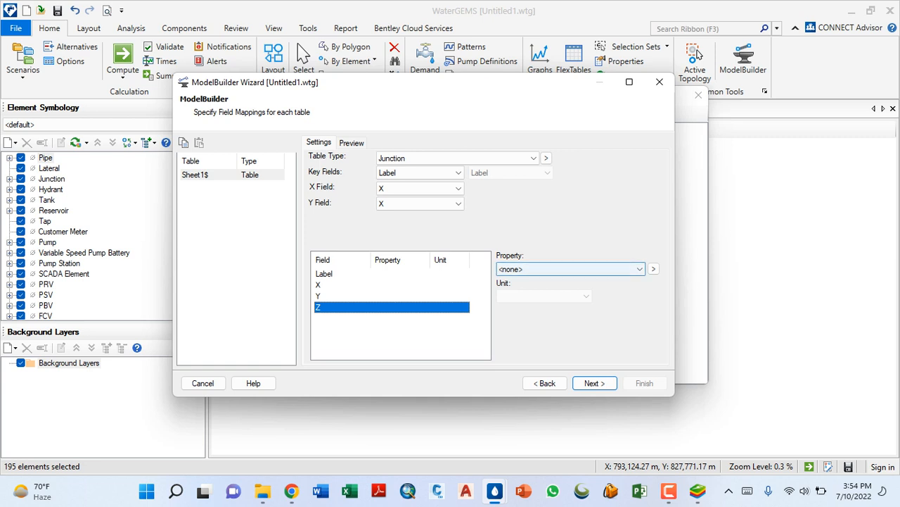
{"action": "key", "text": "Tab"}
{"action": "key", "text": "alt+Down"}
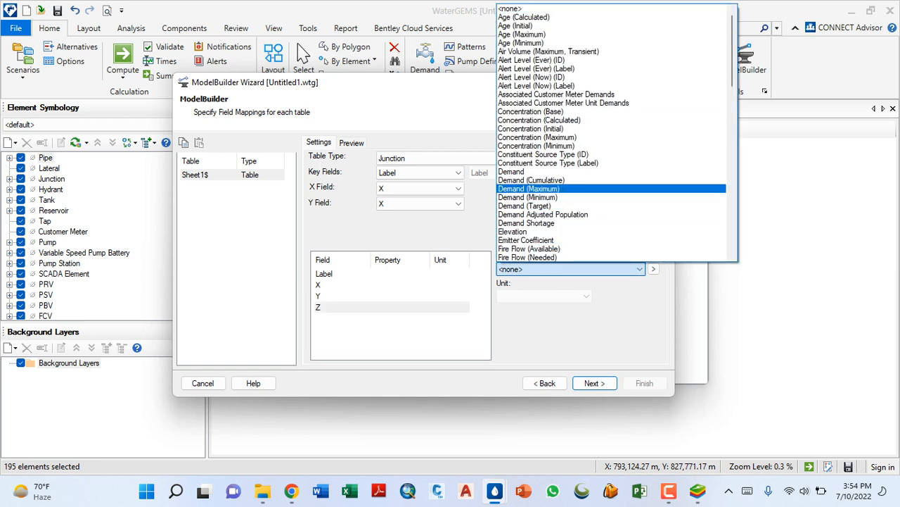
{"action": "key", "text": "Up"}
{"action": "key", "text": "Return"}
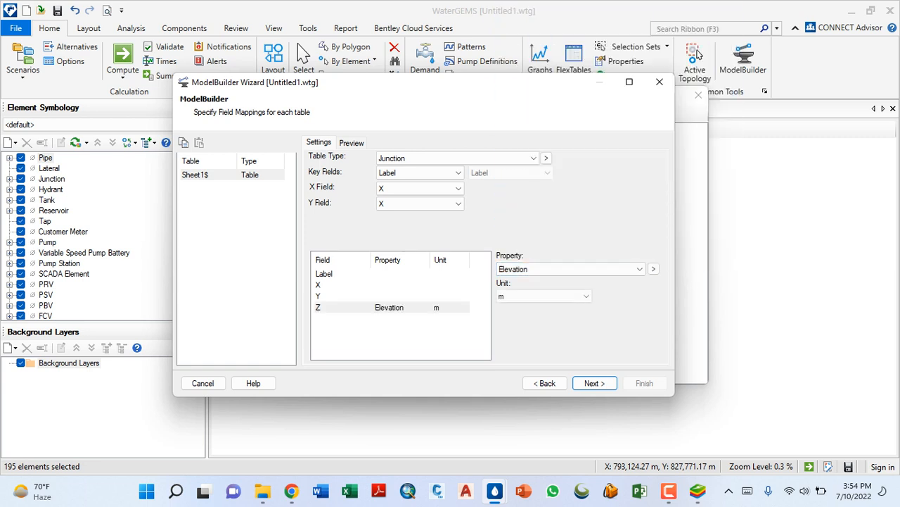
{"action": "key", "text": "Return"}
{"action": "key", "text": "Return"}
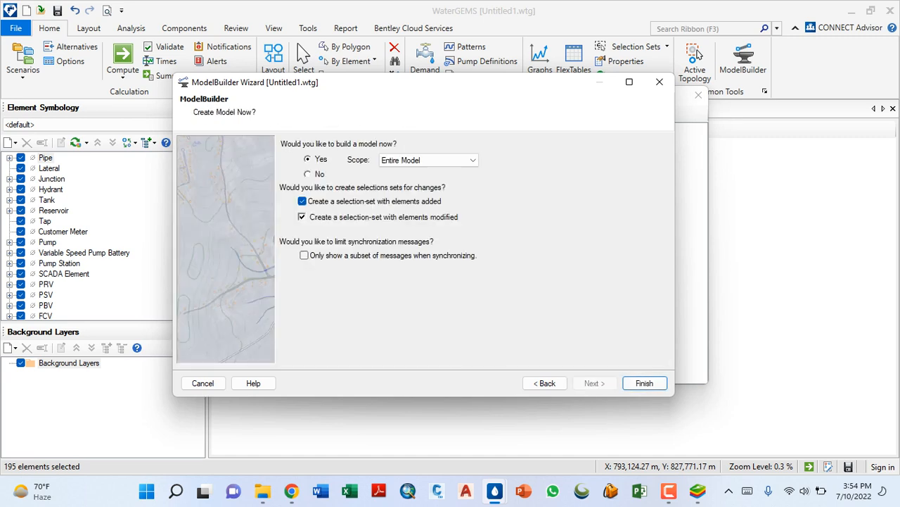
- Build the entire model from the workbook and synchronize the drawing with the imported junctions
{"action": "key", "text": "Return"}
{"action": "key", "text": "Return"}
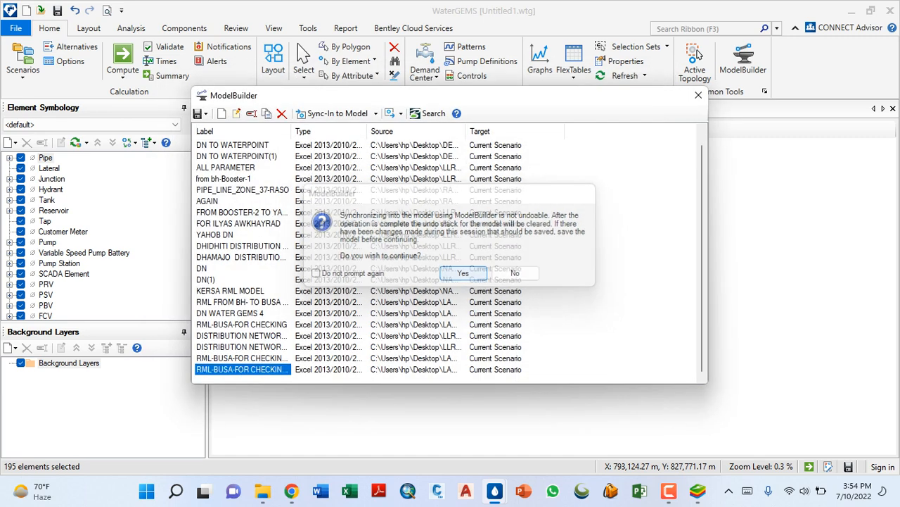
{"action": "left_click", "coordinate": [629, 100]}
{"action": "left_click", "coordinate": [698, 95]}
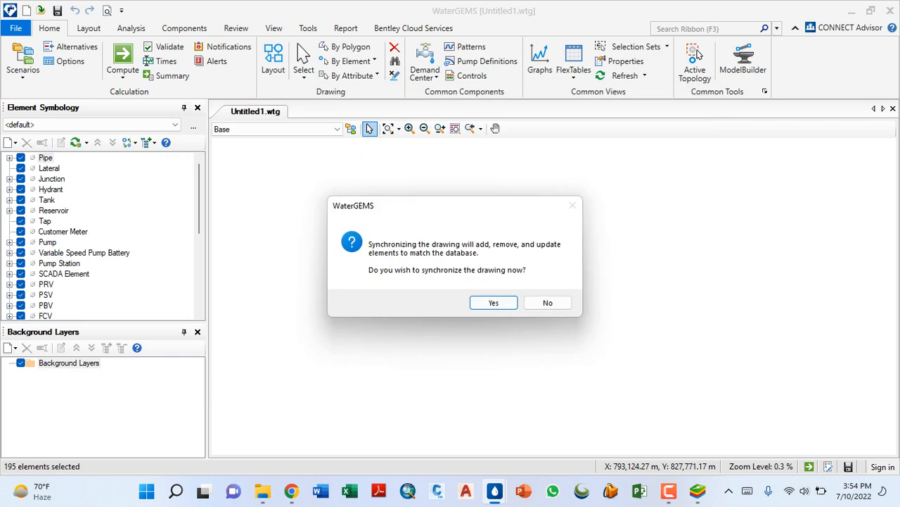
{"action": "key", "text": "Return"}
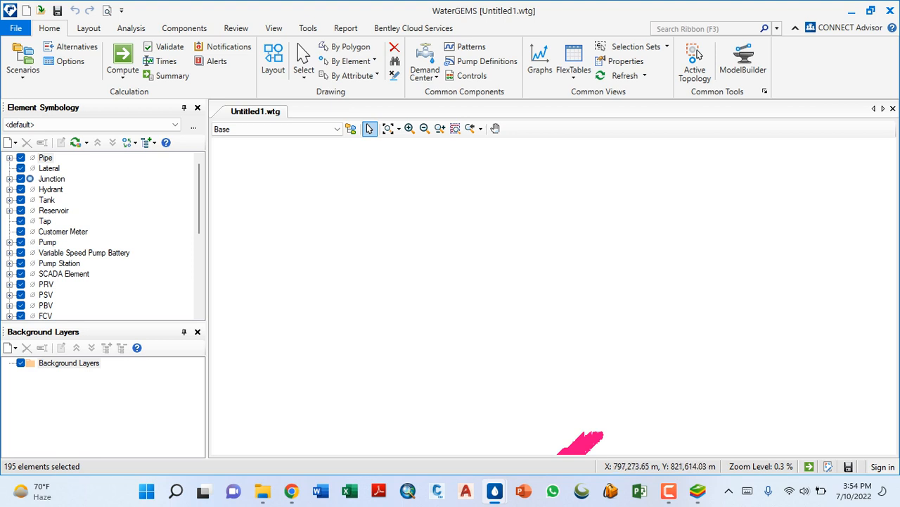
{"action": "scroll", "coordinate": [443, 263], "scroll_direction": "down", "scroll_amount": 3}
{"action": "left_click", "coordinate": [388, 128]}
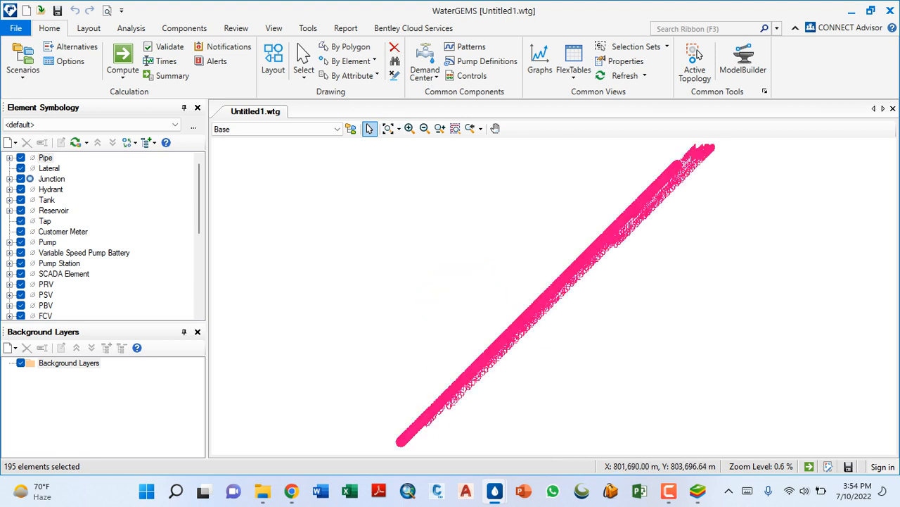
- Examine the alignment and labels of the imported junctions across the drawing
{"action": "scroll", "coordinate": [469, 364], "scroll_direction": "up", "scroll_amount": 13}
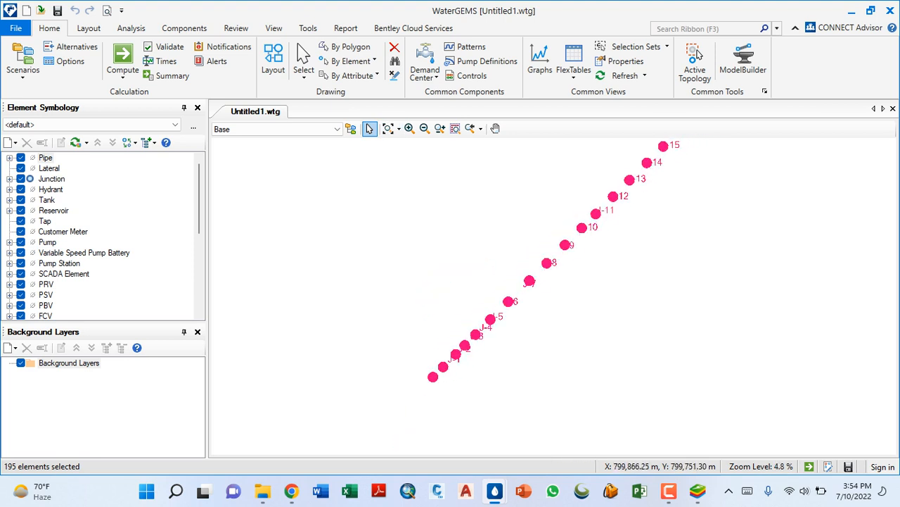
{"action": "scroll", "coordinate": [403, 358], "scroll_direction": "down", "scroll_amount": 7}
{"action": "scroll", "coordinate": [383, 380], "scroll_direction": "down", "scroll_amount": 13}
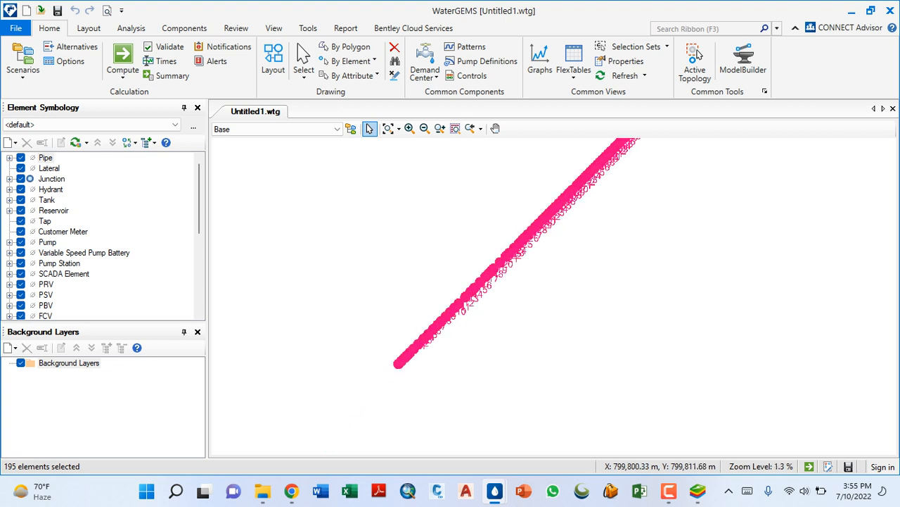
{"action": "scroll", "coordinate": [296, 423], "scroll_direction": "up", "scroll_amount": 9}
{"action": "scroll", "coordinate": [332, 352], "scroll_direction": "up", "scroll_amount": 17}
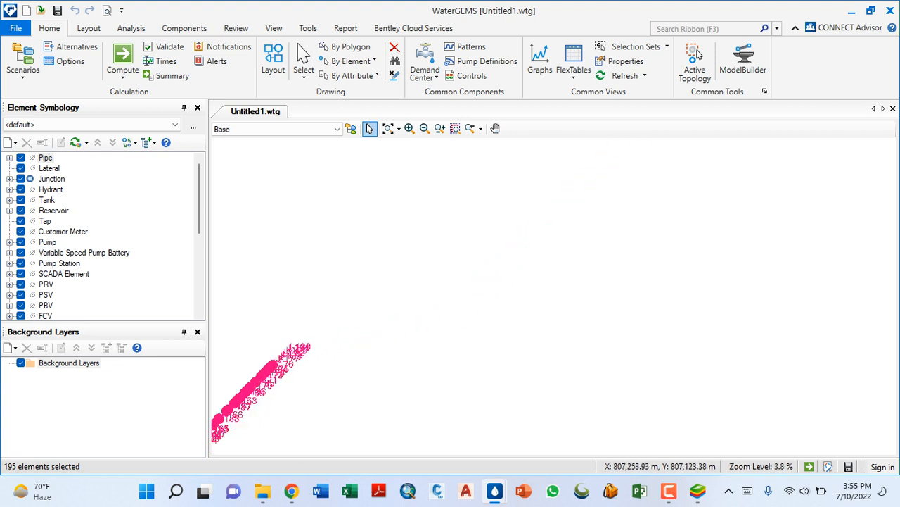
{"action": "scroll", "coordinate": [448, 323], "scroll_direction": "down", "scroll_amount": 8}
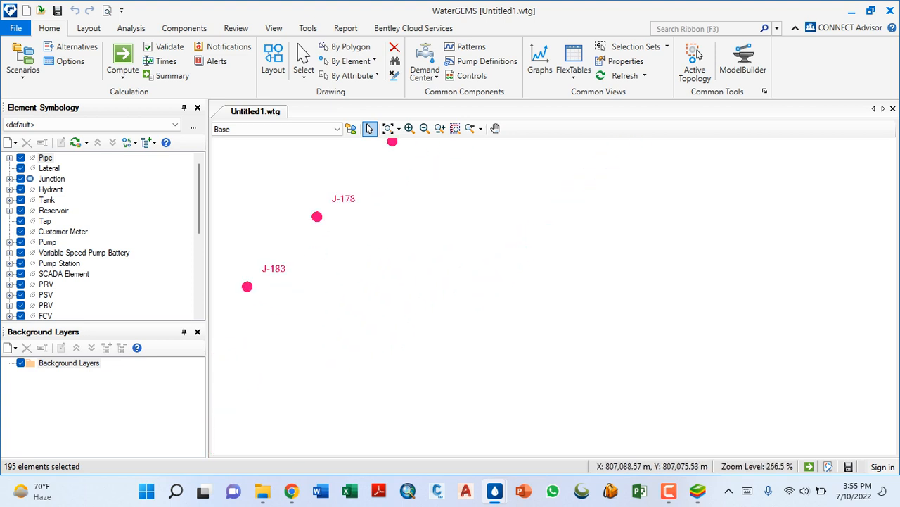
{"action": "scroll", "coordinate": [394, 345], "scroll_direction": "down", "scroll_amount": 6}
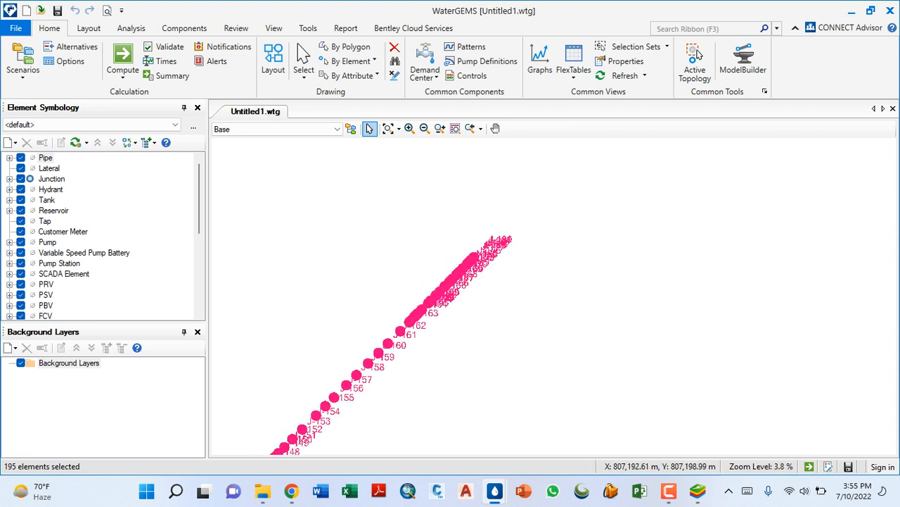
{"action": "scroll", "coordinate": [528, 225], "scroll_direction": "down", "scroll_amount": 6}
- Select all imported junctions in the drawing and delete them
{"action": "left_click_drag", "start_coordinate": [572, 349], "coordinate": [272, 170]}
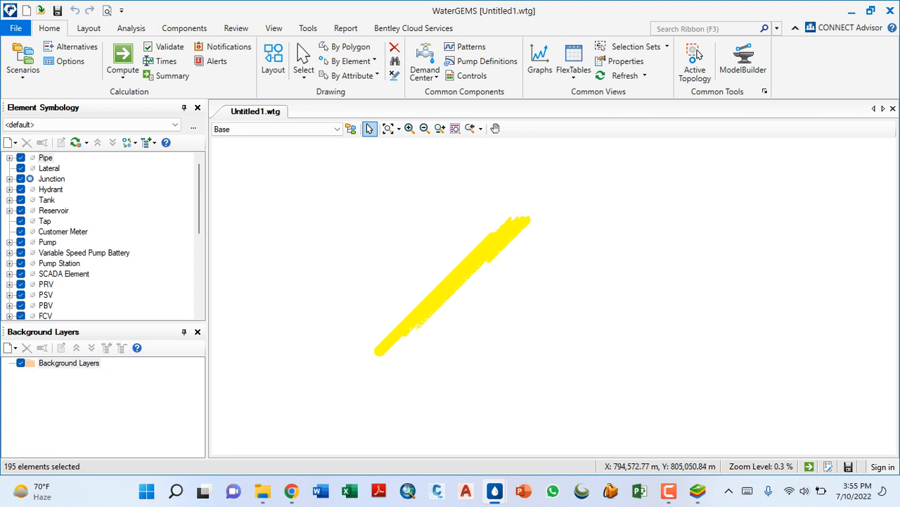
{"action": "key", "text": "Delete"}
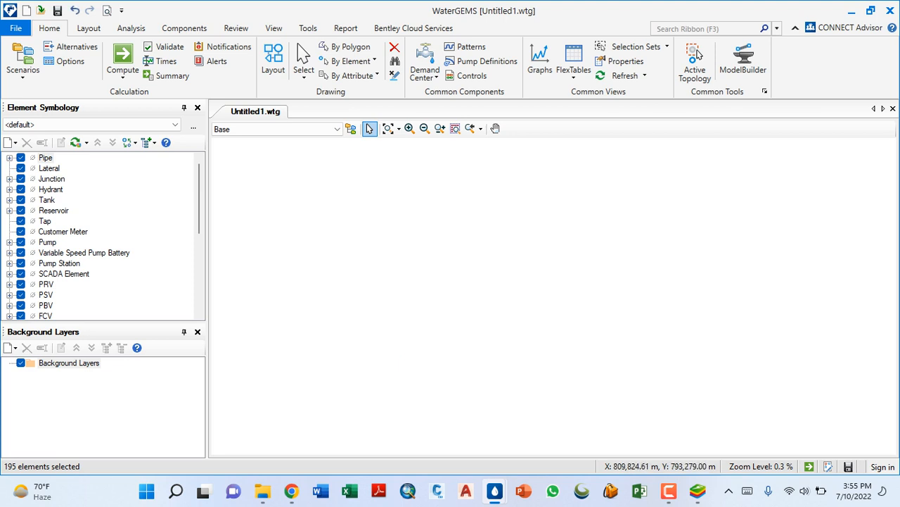
{"action": "left_click", "coordinate": [582, 491]}
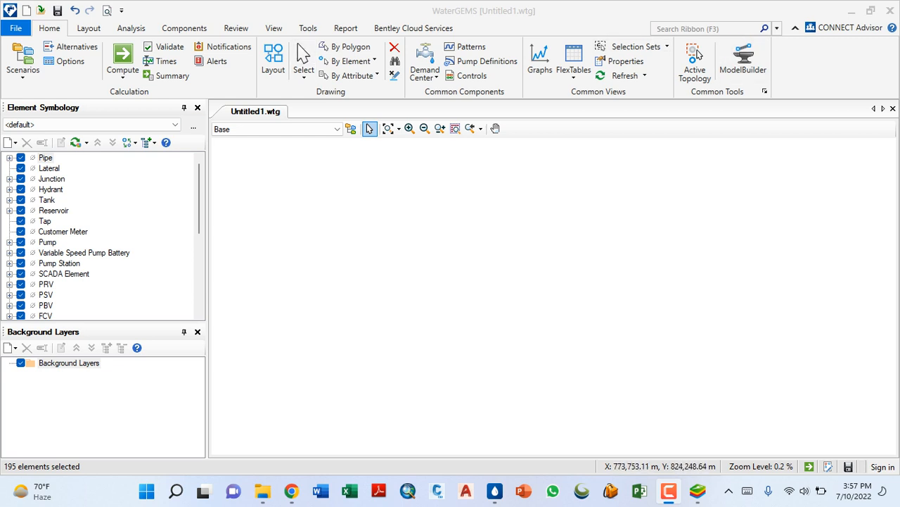
- Create a new ModelBuilder connection of type Excel 2013/2010/2007 (12.0) using Sheet1$ of RML-BUSA-FOR CHECKING.xlsx
{"action": "left_click", "coordinate": [743, 60]}
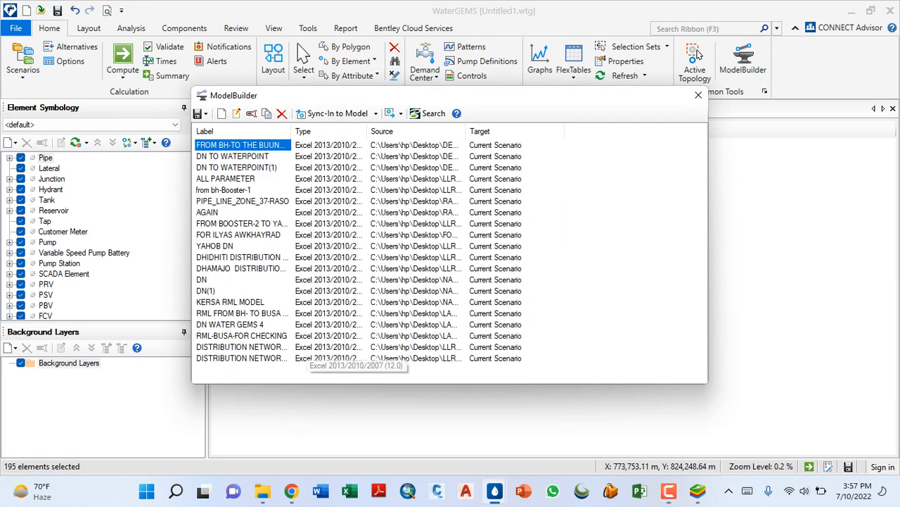
{"action": "left_click", "coordinate": [221, 113]}
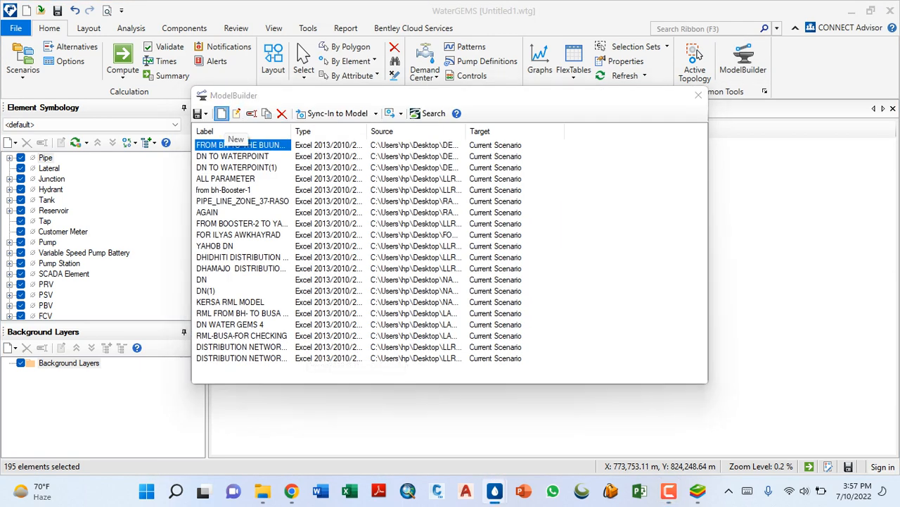
{"action": "left_click", "coordinate": [267, 155]}
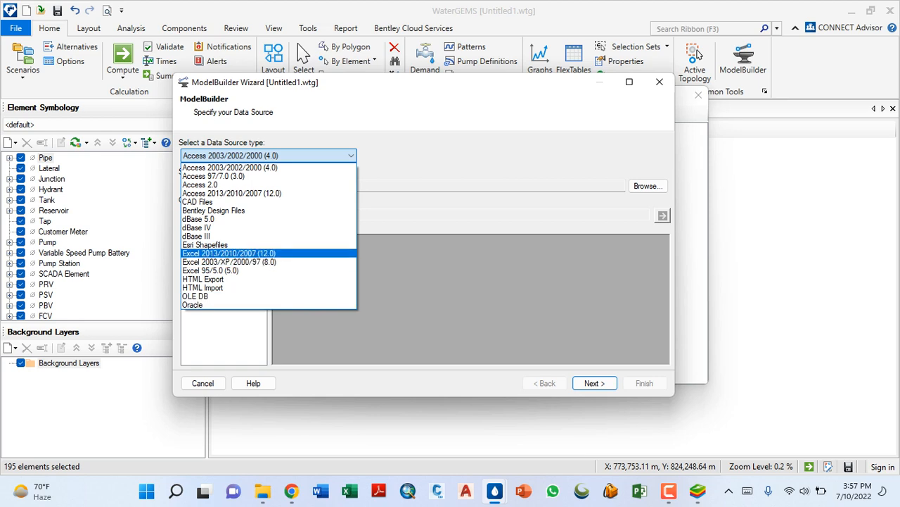
{"action": "left_click", "coordinate": [229, 253]}
{"action": "left_click", "coordinate": [648, 186]}
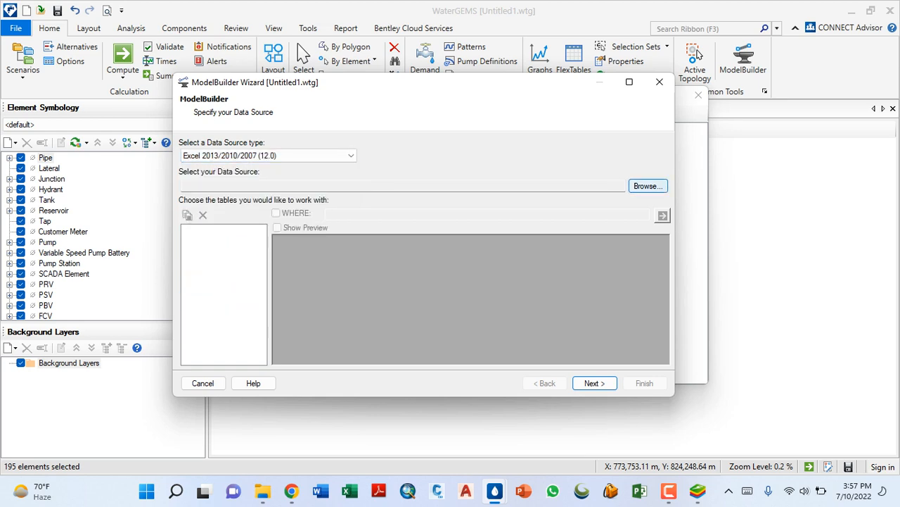
{"action": "left_click", "coordinate": [356, 218]}
{"action": "key", "text": "Return"}
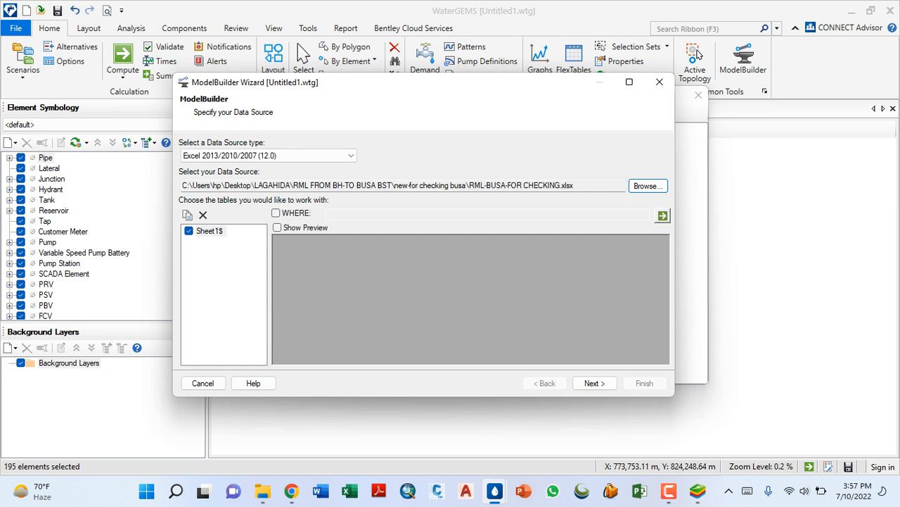
{"action": "key", "text": "Return"}
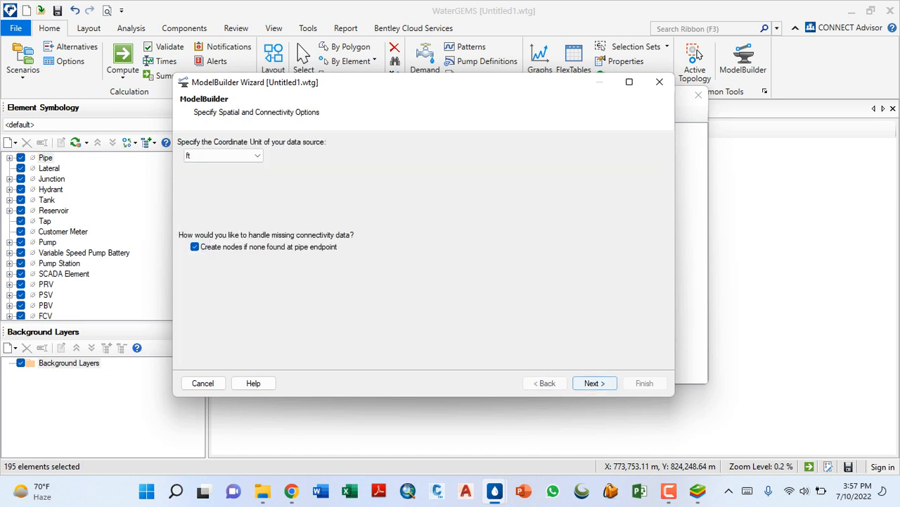
- Set the data source's coordinate unit to m and accept the default synchronization and Label key mapping options
{"action": "left_click", "coordinate": [243, 156]}
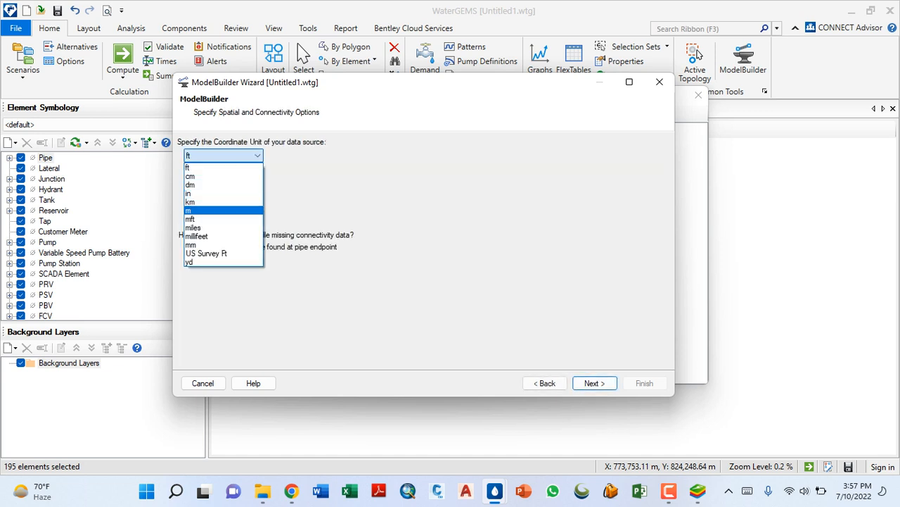
{"action": "left_click", "coordinate": [218, 210]}
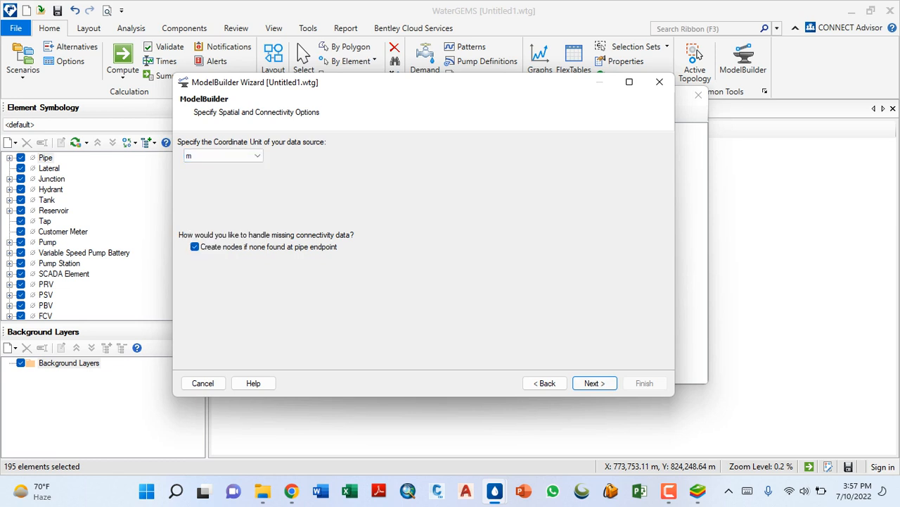
{"action": "left_click", "coordinate": [595, 382]}
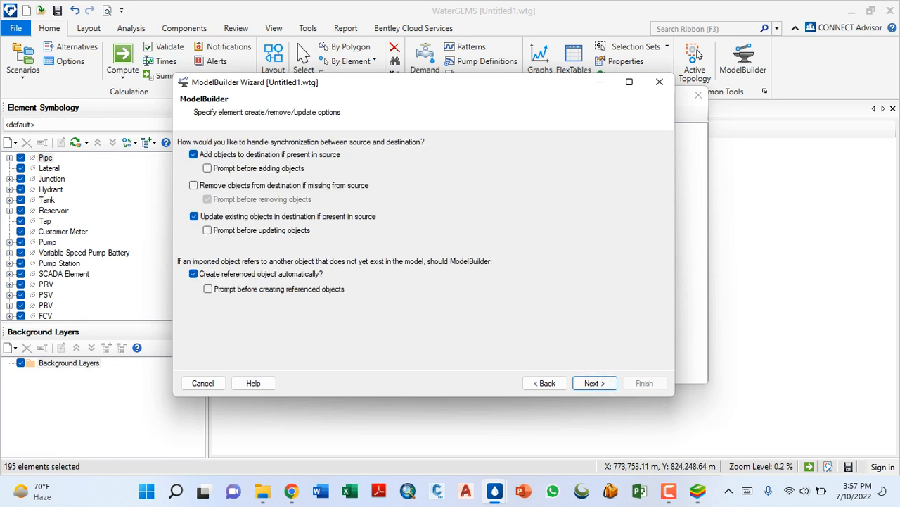
{"action": "left_click", "coordinate": [595, 383]}
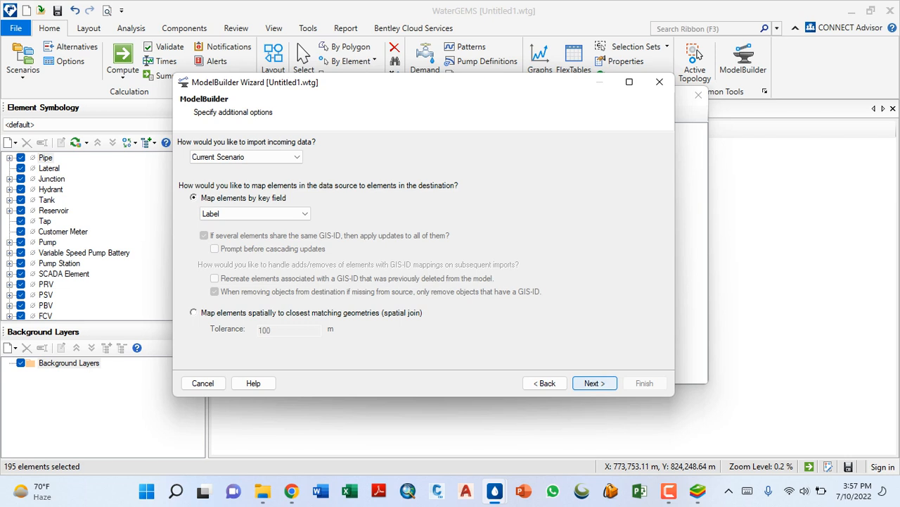
{"action": "left_click", "coordinate": [595, 383]}
- Set the Sheet1$ table type to Junction and its key field to Label
{"action": "left_click", "coordinate": [457, 158]}
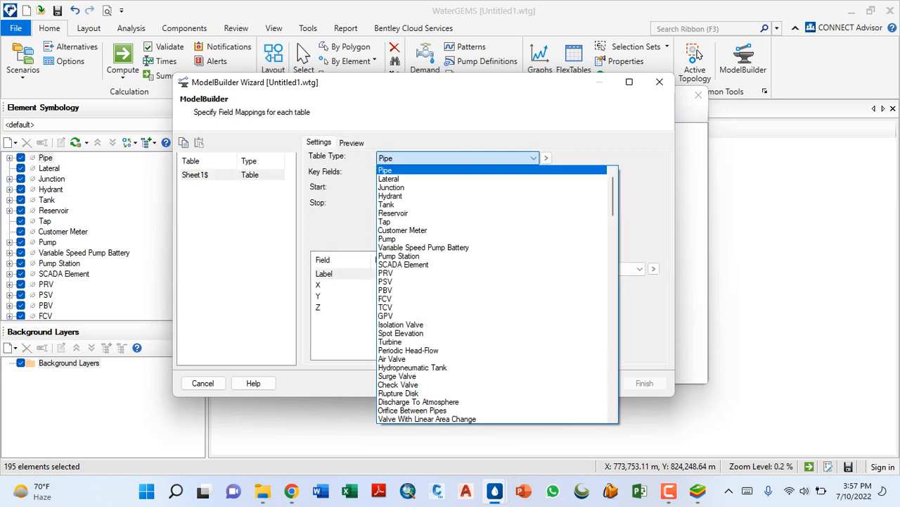
{"action": "left_click", "coordinate": [391, 187]}
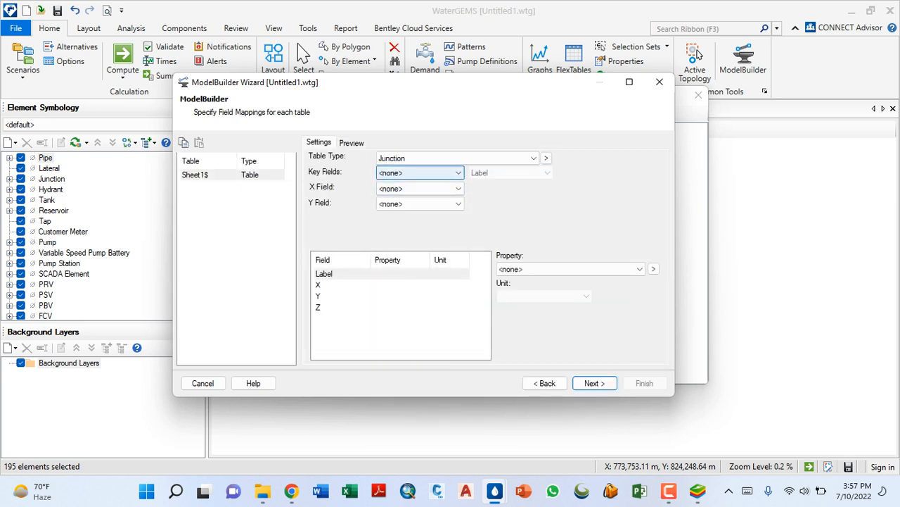
{"action": "left_click", "coordinate": [421, 173]}
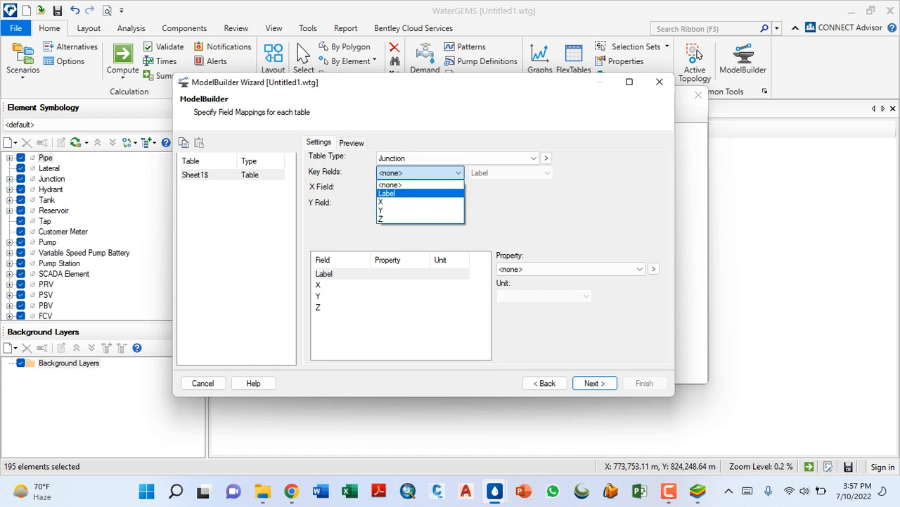
{"action": "left_click", "coordinate": [386, 192]}
- Assign the X column to the junctions' X field and the Y column to their Y field
{"action": "left_click", "coordinate": [421, 188]}
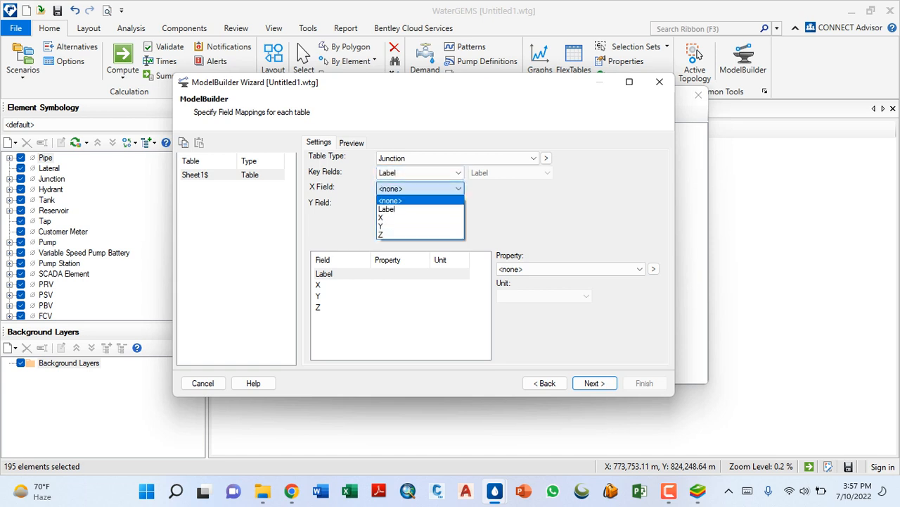
{"action": "left_click", "coordinate": [387, 216]}
{"action": "left_click", "coordinate": [421, 204]}
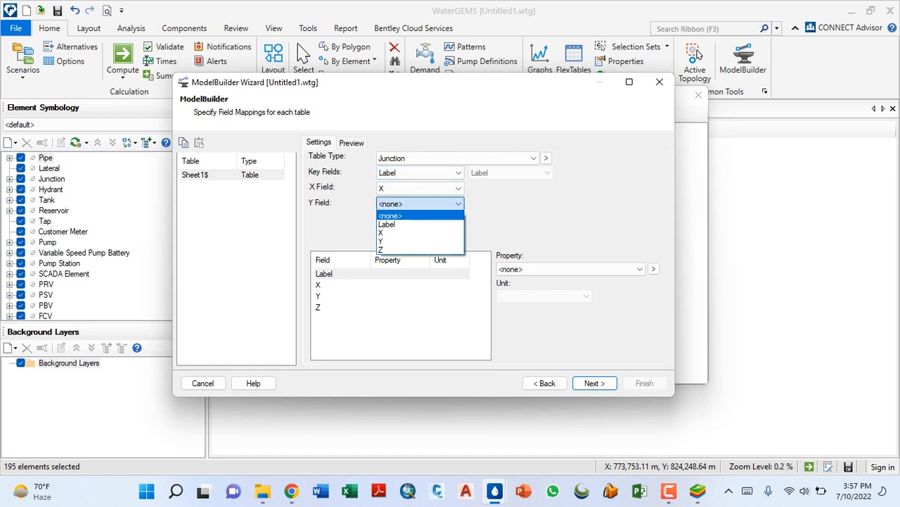
{"action": "left_click", "coordinate": [394, 242]}
- Map the Z column to the Elevation property in m and continue to the model creation page
{"action": "left_click", "coordinate": [319, 296]}
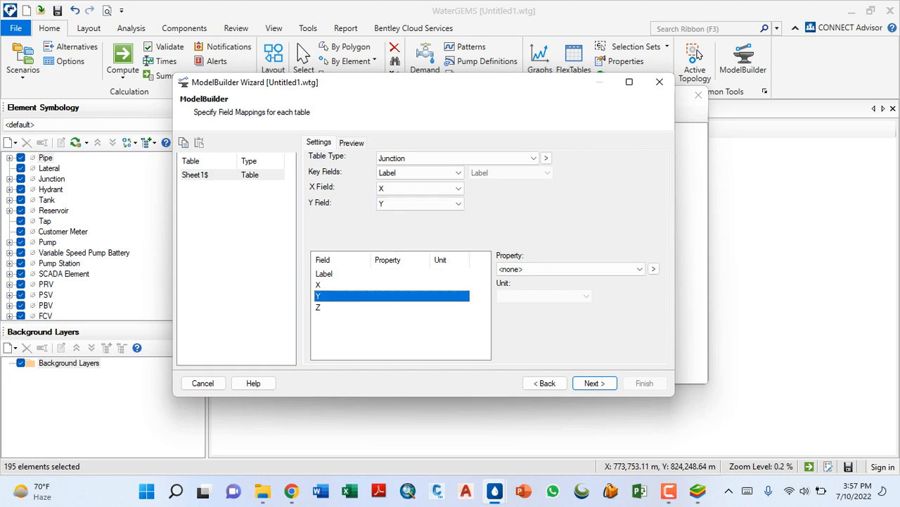
{"action": "left_click", "coordinate": [319, 307]}
{"action": "left_click", "coordinate": [570, 268]}
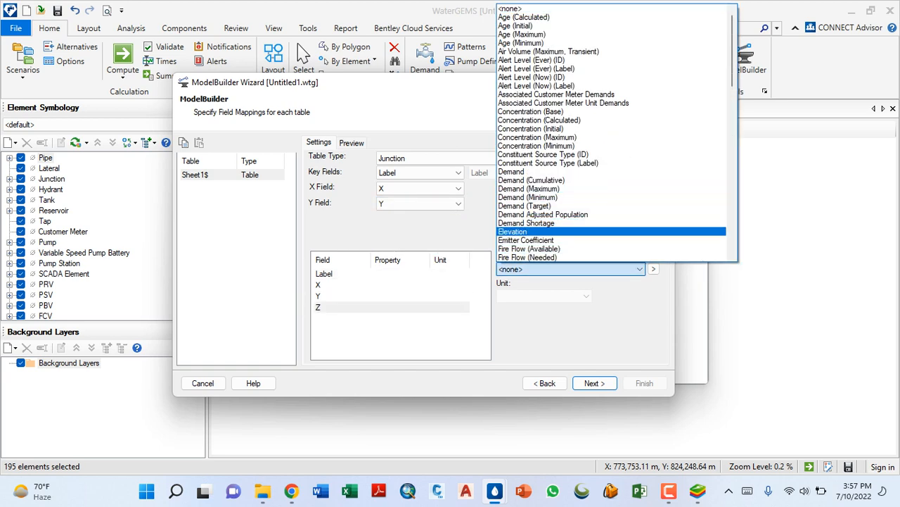
{"action": "left_click", "coordinate": [520, 232]}
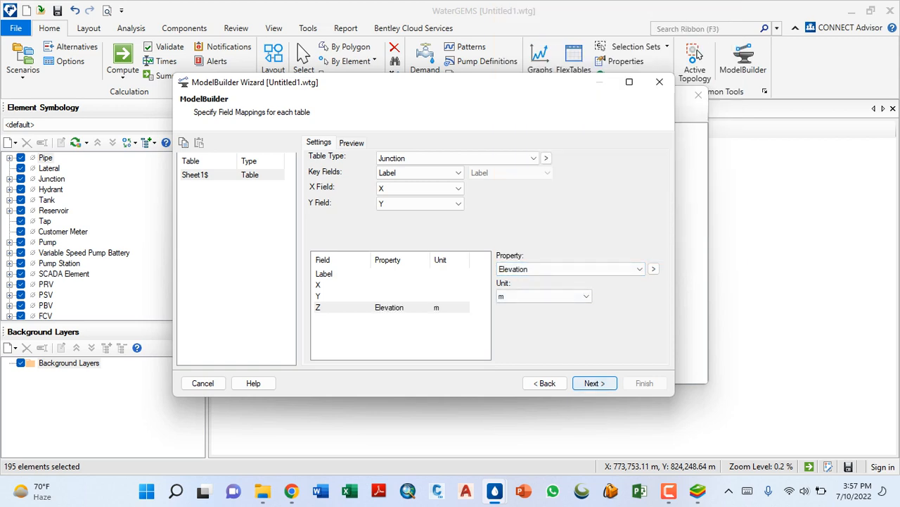
{"action": "left_click", "coordinate": [595, 383]}
{"action": "left_click", "coordinate": [595, 384]}
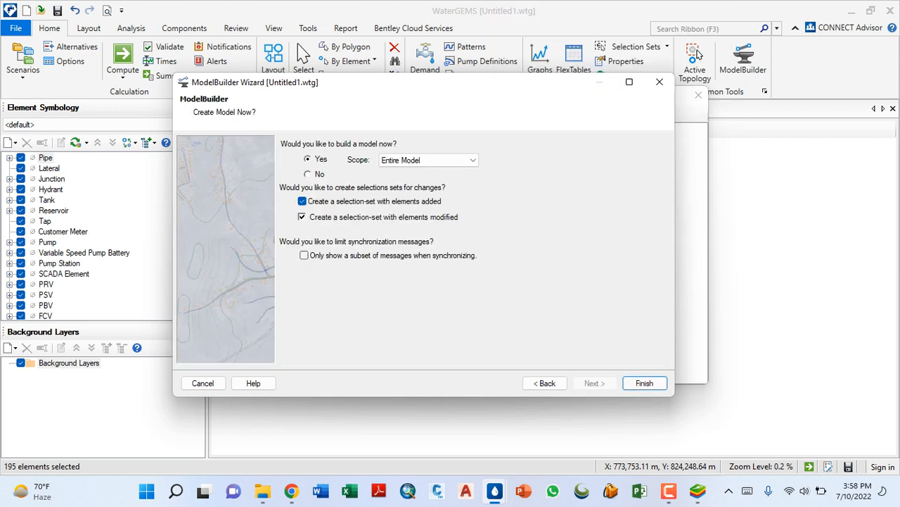
- Build the entire model with the corrected mapping, close ModelBuilder and synchronize the drawing
{"action": "key", "text": "Return"}
{"action": "key", "text": "Return"}
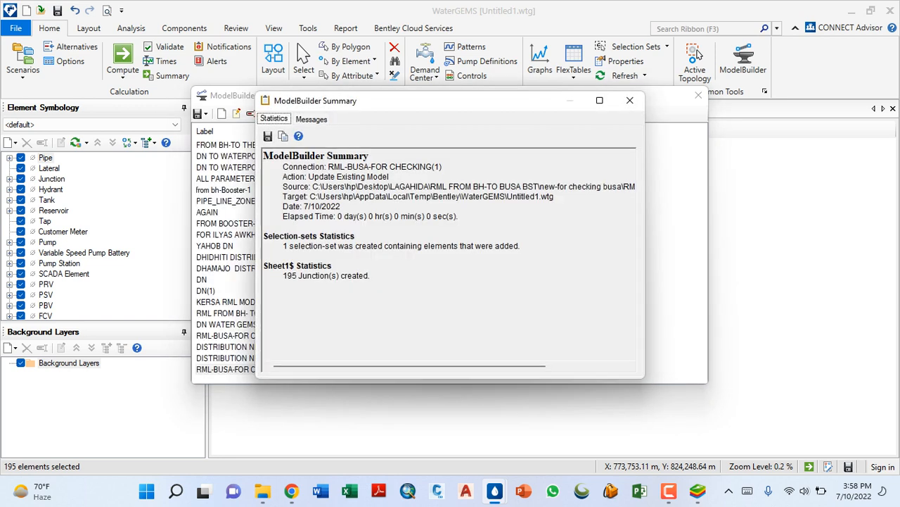
{"action": "left_click", "coordinate": [630, 100]}
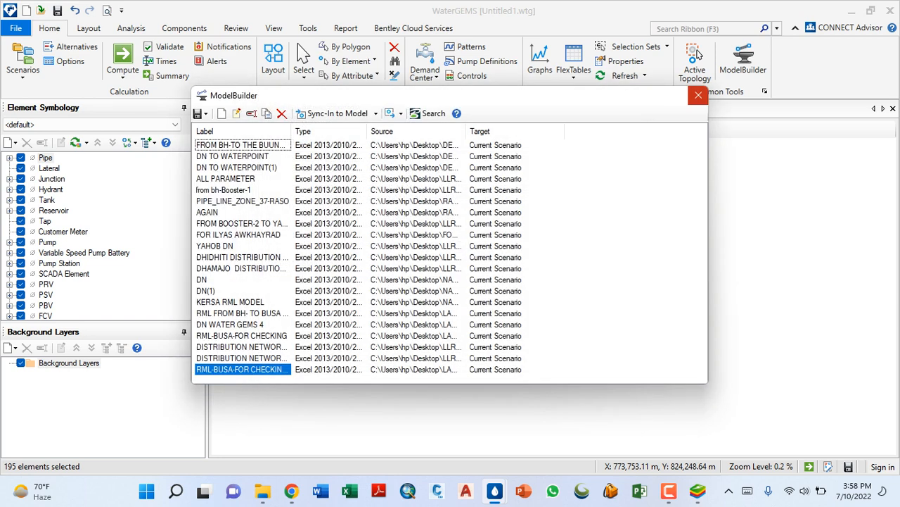
{"action": "left_click", "coordinate": [699, 95]}
{"action": "left_click", "coordinate": [495, 302]}
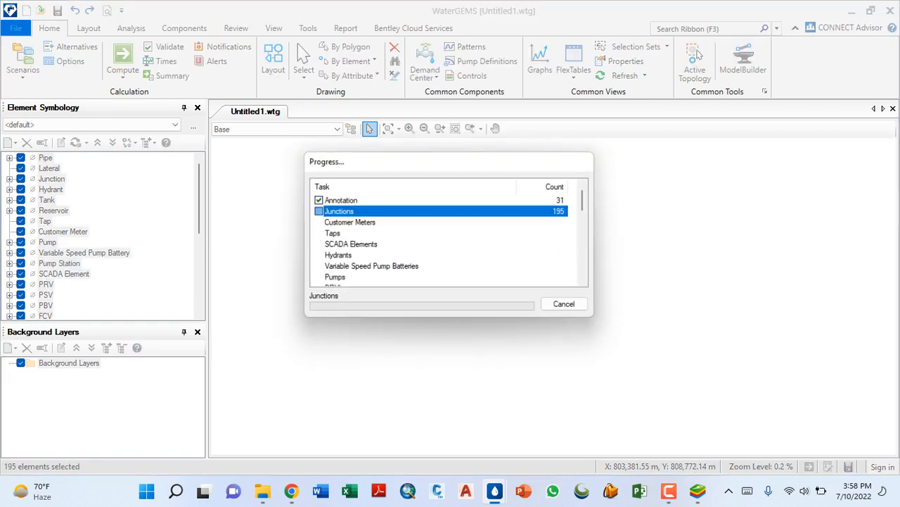
- Examine the shape of the rebuilt junction layout and its labels at different scales
{"action": "scroll", "coordinate": [519, 169], "scroll_direction": "up", "scroll_amount": 9}
{"action": "scroll", "coordinate": [494, 243], "scroll_direction": "down", "scroll_amount": 6}
{"action": "scroll", "coordinate": [508, 287], "scroll_direction": "up", "scroll_amount": 17}
{"action": "scroll", "coordinate": [506, 289], "scroll_direction": "up", "scroll_amount": 3}
{"action": "scroll", "coordinate": [520, 295], "scroll_direction": "down", "scroll_amount": 13}
{"action": "scroll", "coordinate": [450, 281], "scroll_direction": "down", "scroll_amount": 7}
{"action": "scroll", "coordinate": [436, 282], "scroll_direction": "up", "scroll_amount": 4}
{"action": "scroll", "coordinate": [427, 284], "scroll_direction": "up", "scroll_amount": 13}
{"action": "scroll", "coordinate": [428, 284], "scroll_direction": "down", "scroll_amount": 5}
{"action": "scroll", "coordinate": [422, 275], "scroll_direction": "down", "scroll_amount": 15}
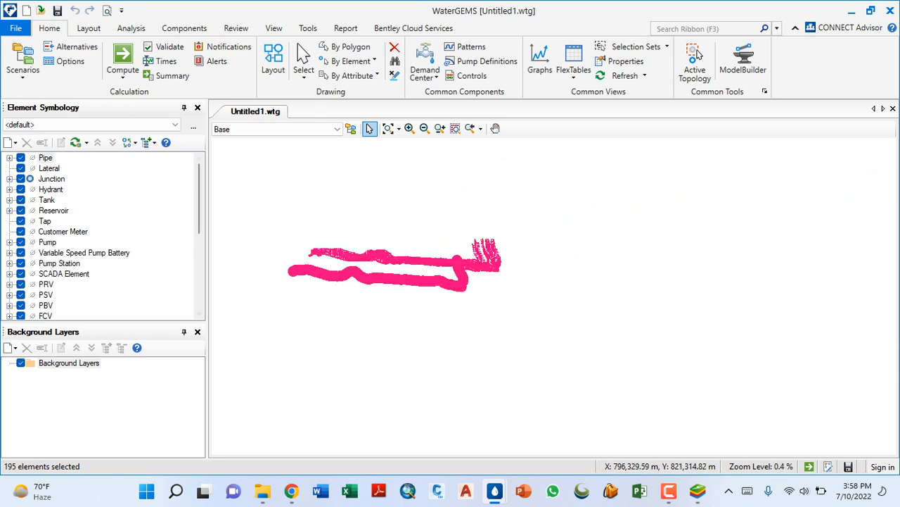
- Switch the drawing style of the element symbols in the Element Symbology
{"action": "left_click", "coordinate": [129, 143]}
{"action": "left_click", "coordinate": [160, 172]}
{"action": "left_click", "coordinate": [129, 143]}
{"action": "left_click", "coordinate": [161, 158]}
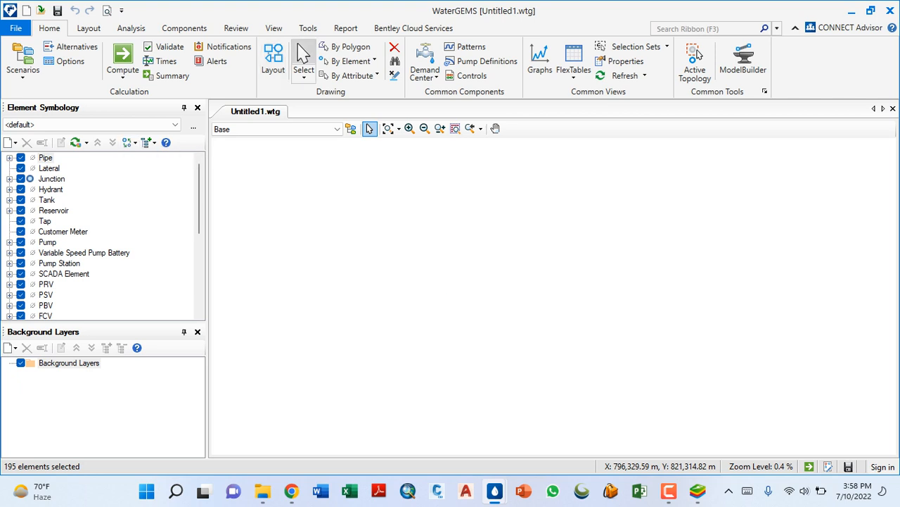
- Change the drawing's plot scale factor in the Drawing options and apply it
{"action": "left_click", "coordinate": [309, 28]}
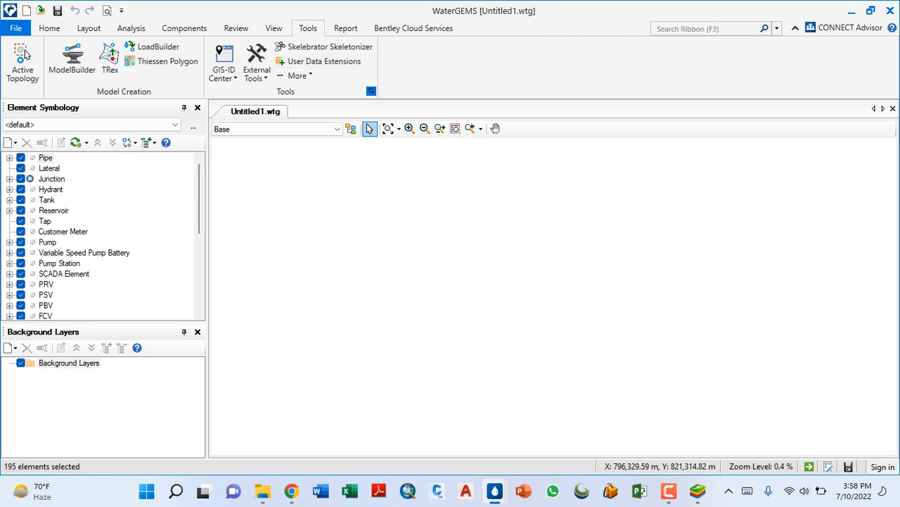
{"action": "left_click", "coordinate": [371, 92]}
{"action": "left_click", "coordinate": [392, 68]}
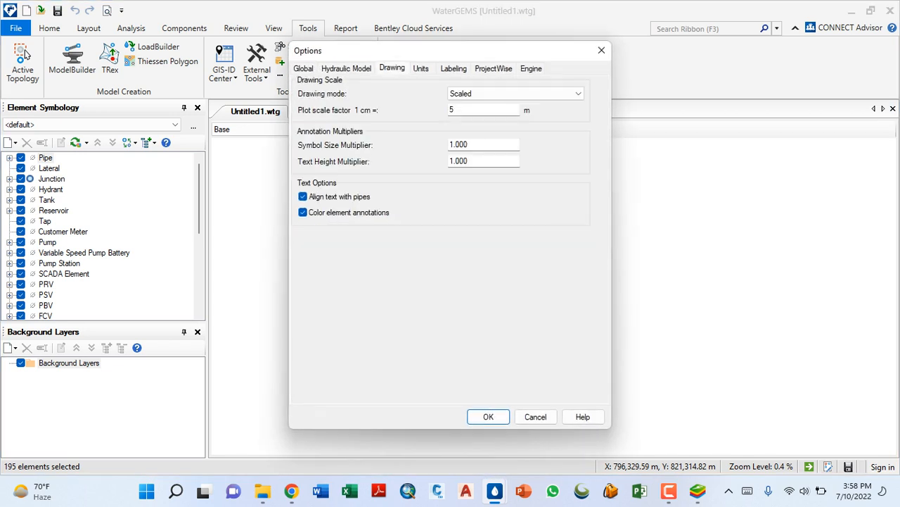
{"action": "double_click", "coordinate": [452, 109]}
{"action": "left_click", "coordinate": [488, 416]}
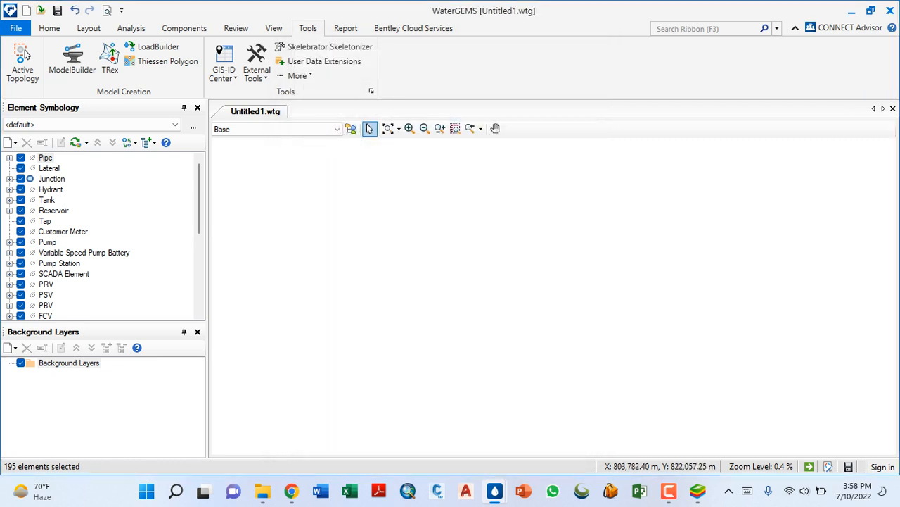
- Show the full network extents and set the drawing's plot scale factor to 1 cm = 40 m
{"action": "left_click", "coordinate": [389, 129]}
{"action": "scroll", "coordinate": [447, 259], "scroll_direction": "up", "scroll_amount": 6}
{"action": "scroll", "coordinate": [424, 195], "scroll_direction": "down", "scroll_amount": 5}
{"action": "left_click", "coordinate": [371, 92]}
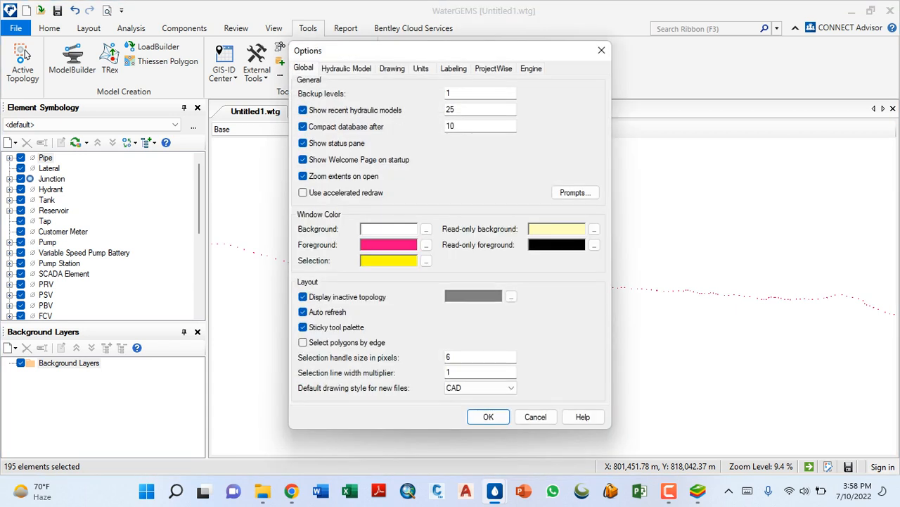
{"action": "left_click", "coordinate": [392, 68]}
{"action": "key", "text": "Tab"}
{"action": "key", "text": "Tab"}
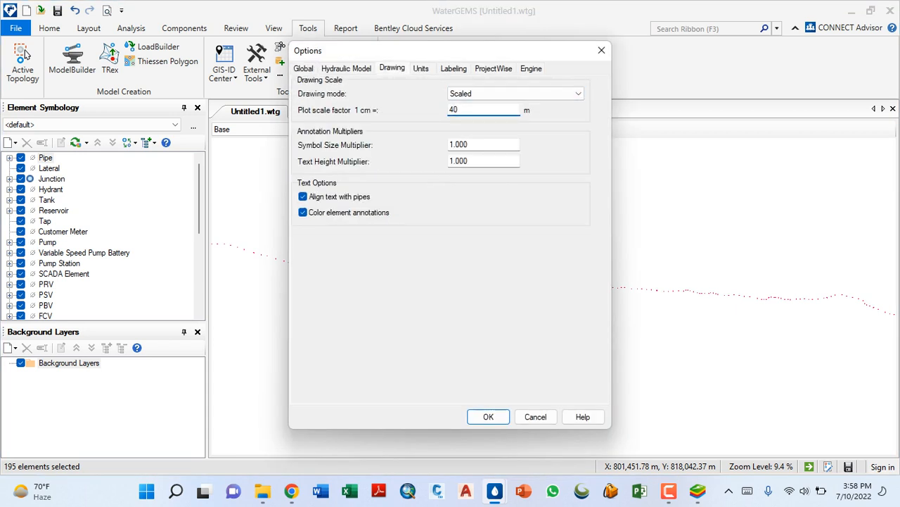
{"action": "key", "text": "Return"}
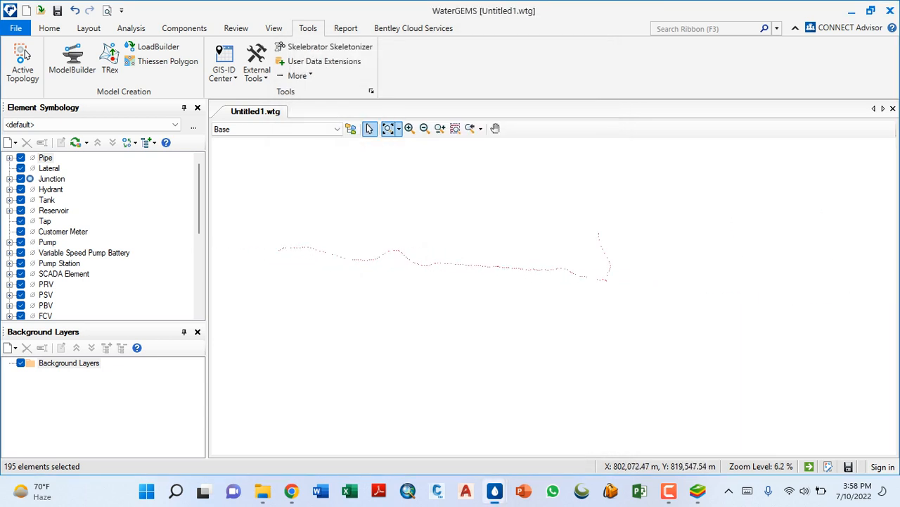
- Check the junction symbol and label sizes over the full extents and close to the corner near J-172
{"action": "left_click", "coordinate": [388, 128]}
{"action": "scroll", "coordinate": [356, 272], "scroll_direction": "down", "scroll_amount": 3}
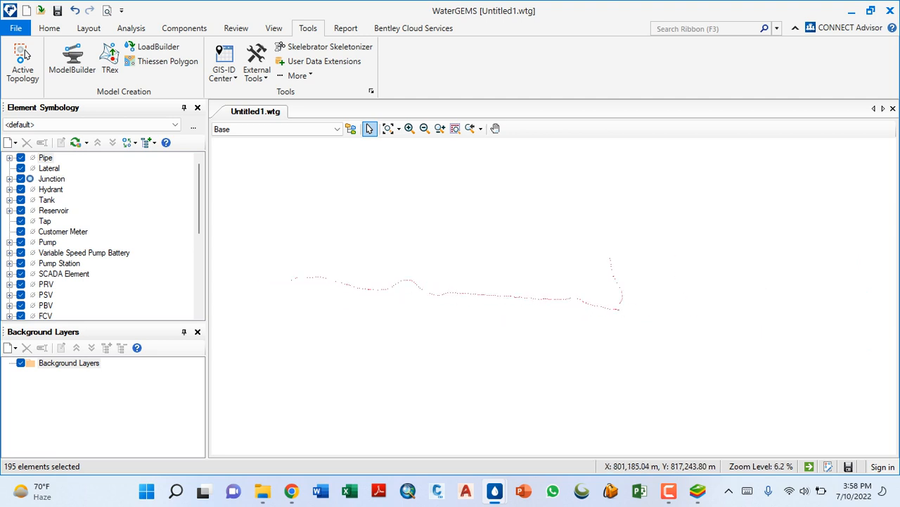
{"action": "scroll", "coordinate": [620, 308], "scroll_direction": "up", "scroll_amount": 12}
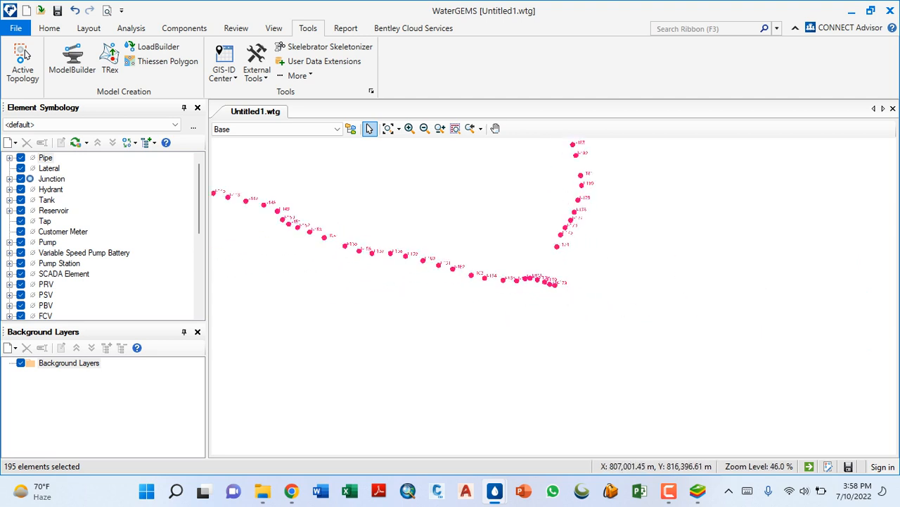
{"action": "scroll", "coordinate": [563, 285], "scroll_direction": "up", "scroll_amount": 4}
{"action": "scroll", "coordinate": [591, 310], "scroll_direction": "down", "scroll_amount": 8}
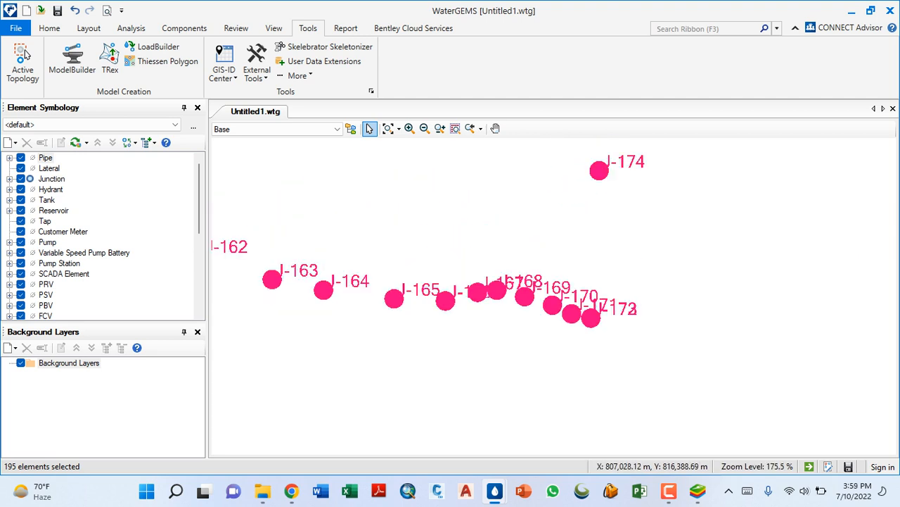
{"action": "scroll", "coordinate": [595, 320], "scroll_direction": "down", "scroll_amount": 4}
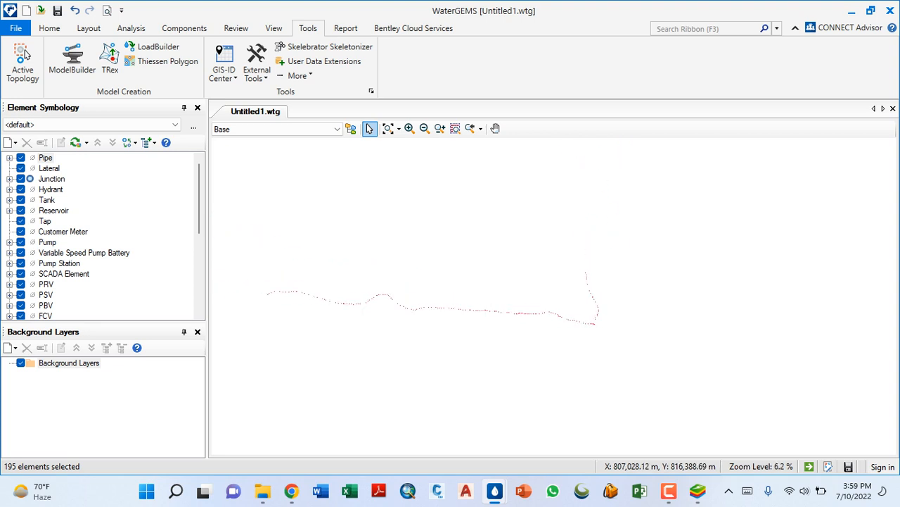
- Move junction J-172 away from the overlapping J-173 at the corner of the junction line
{"action": "scroll", "coordinate": [595, 324], "scroll_direction": "up", "scroll_amount": 5}
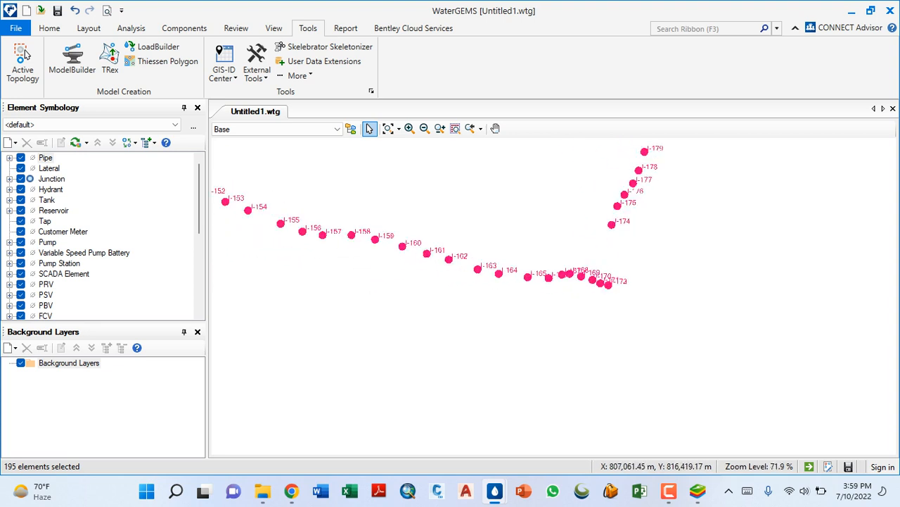
{"action": "scroll", "coordinate": [591, 317], "scroll_direction": "up", "scroll_amount": 1}
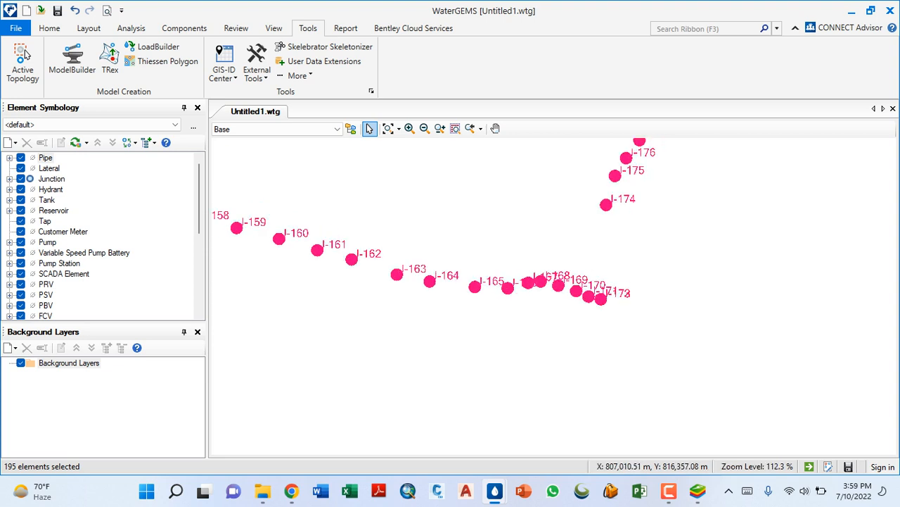
{"action": "scroll", "coordinate": [591, 316], "scroll_direction": "down", "scroll_amount": 2}
{"action": "scroll", "coordinate": [594, 315], "scroll_direction": "up", "scroll_amount": 3}
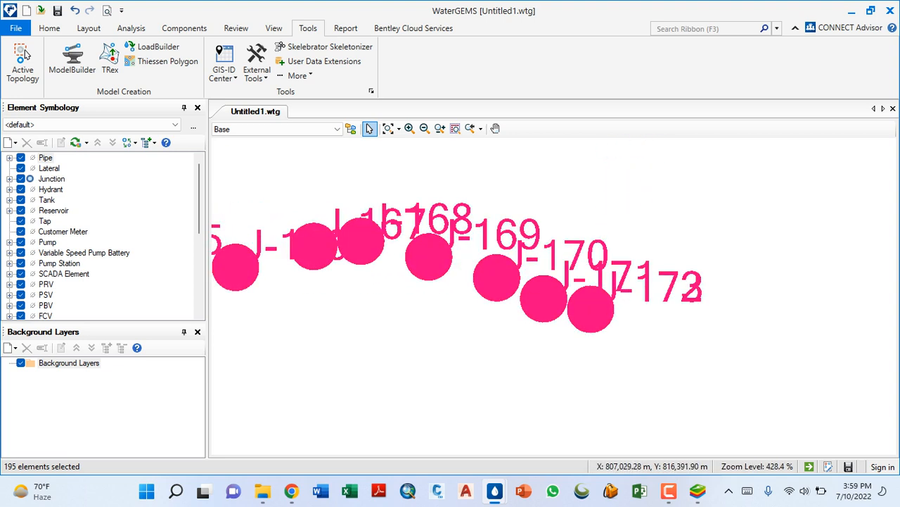
{"action": "left_click_drag", "start_coordinate": [590, 307], "coordinate": [645, 324]}
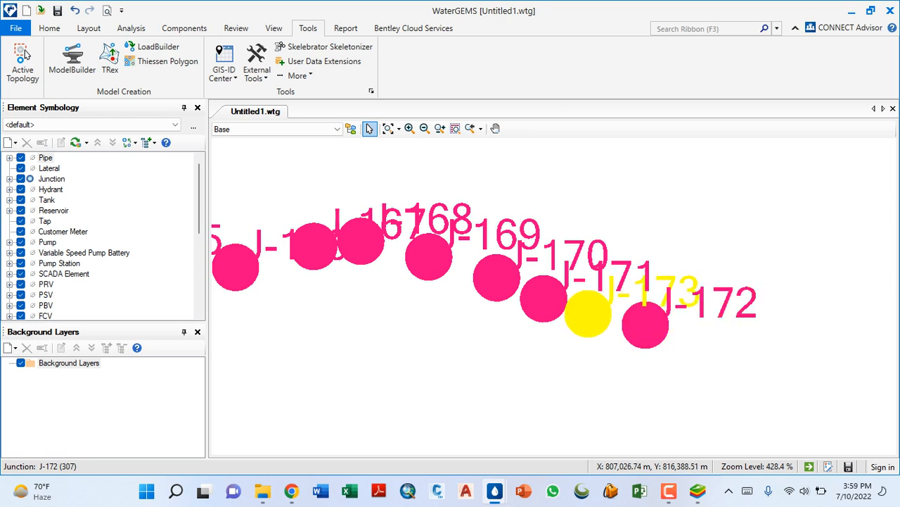
- Examine the whole junction alignment and the junction order and spacing around J-172 and J-173
{"action": "scroll", "coordinate": [591, 320], "scroll_direction": "down", "scroll_amount": 10}
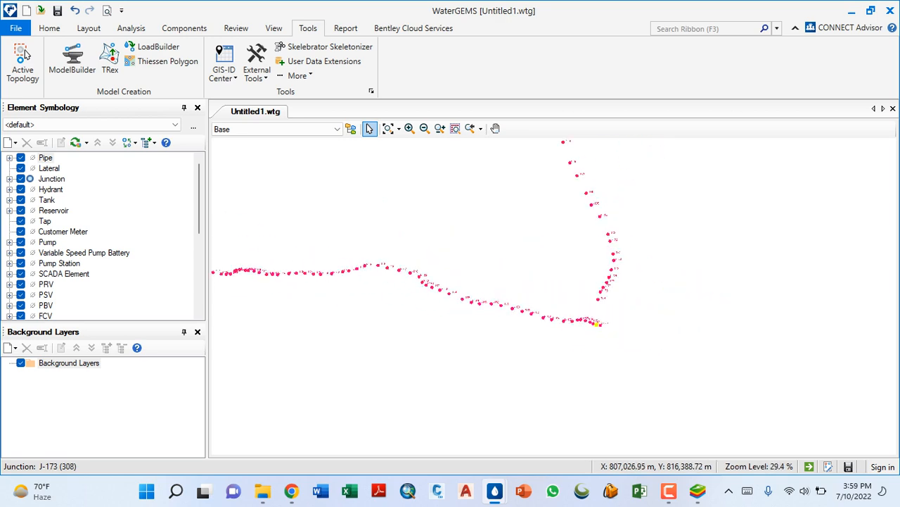
{"action": "scroll", "coordinate": [593, 328], "scroll_direction": "up", "scroll_amount": 9}
{"action": "scroll", "coordinate": [538, 254], "scroll_direction": "up", "scroll_amount": 2}
{"action": "scroll", "coordinate": [619, 268], "scroll_direction": "down", "scroll_amount": 10}
{"action": "scroll", "coordinate": [593, 291], "scroll_direction": "down", "scroll_amount": 1}
{"action": "scroll", "coordinate": [468, 308], "scroll_direction": "up", "scroll_amount": 8}
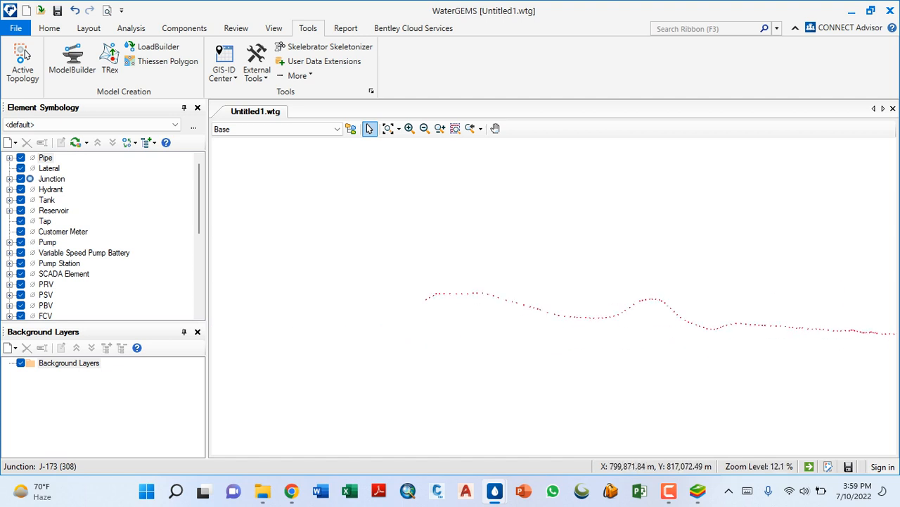
{"action": "scroll", "coordinate": [468, 309], "scroll_direction": "down", "scroll_amount": 4}
{"action": "scroll", "coordinate": [436, 310], "scroll_direction": "down", "scroll_amount": 5}
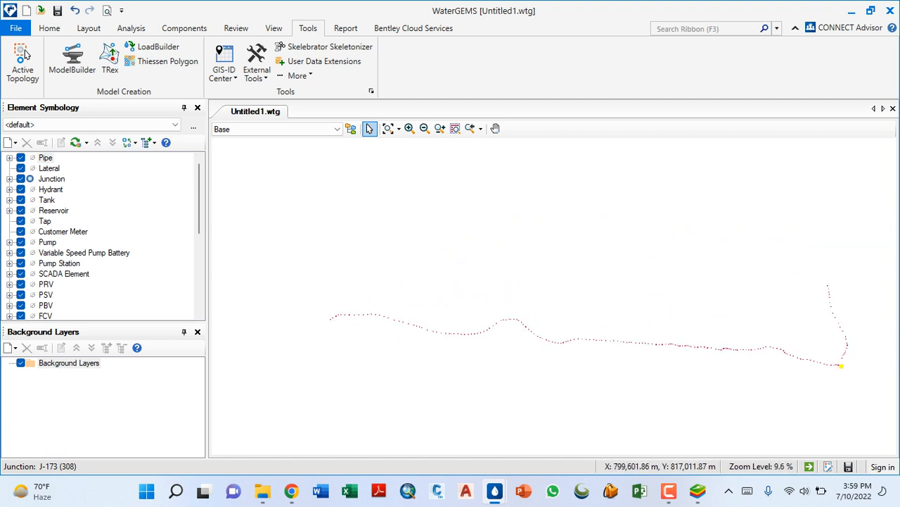
{"action": "scroll", "coordinate": [535, 362], "scroll_direction": "up", "scroll_amount": 3}
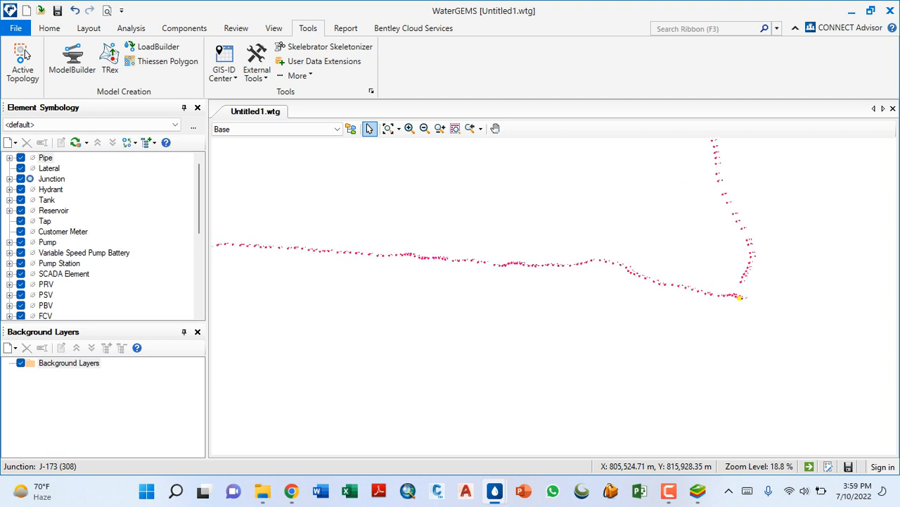
{"action": "scroll", "coordinate": [746, 288], "scroll_direction": "up", "scroll_amount": 3}
{"action": "scroll", "coordinate": [678, 340], "scroll_direction": "up", "scroll_amount": 1}
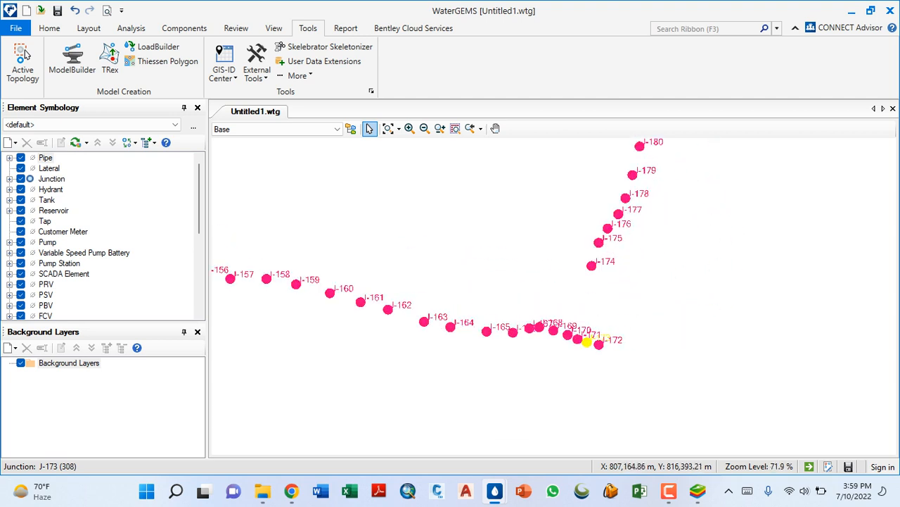
{"action": "scroll", "coordinate": [603, 362], "scroll_direction": "up", "scroll_amount": 5}
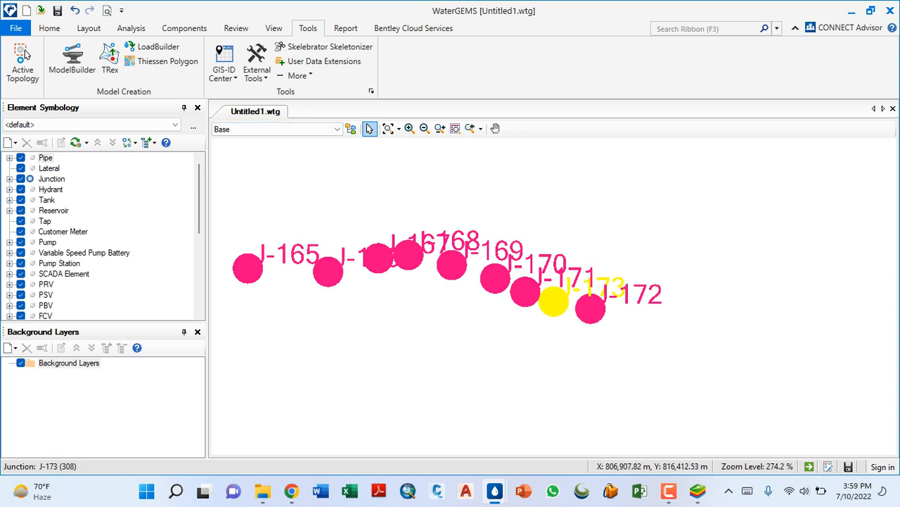
{"action": "scroll", "coordinate": [435, 311], "scroll_direction": "down", "scroll_amount": 5}
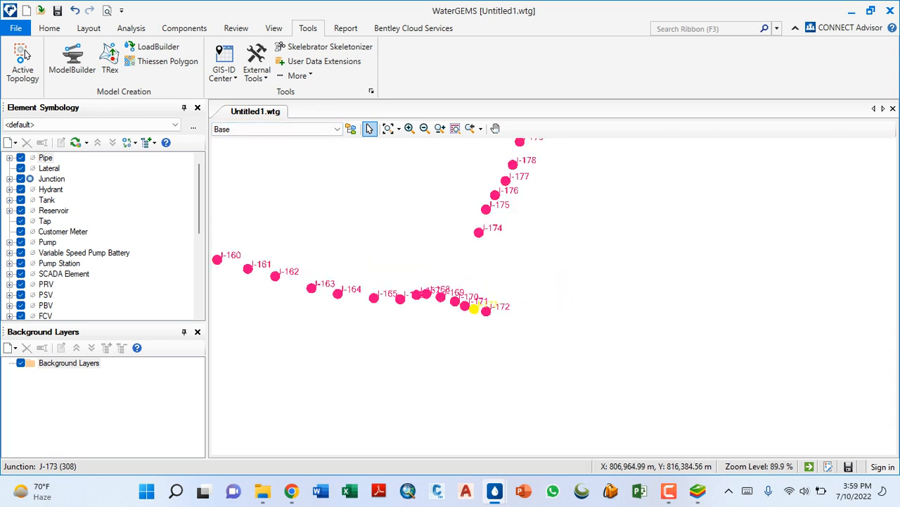
- Lay out pipes from junction J-172 through J-173, J-171, J-170 and J-169 to J-168
{"action": "left_click", "coordinate": [89, 28]}
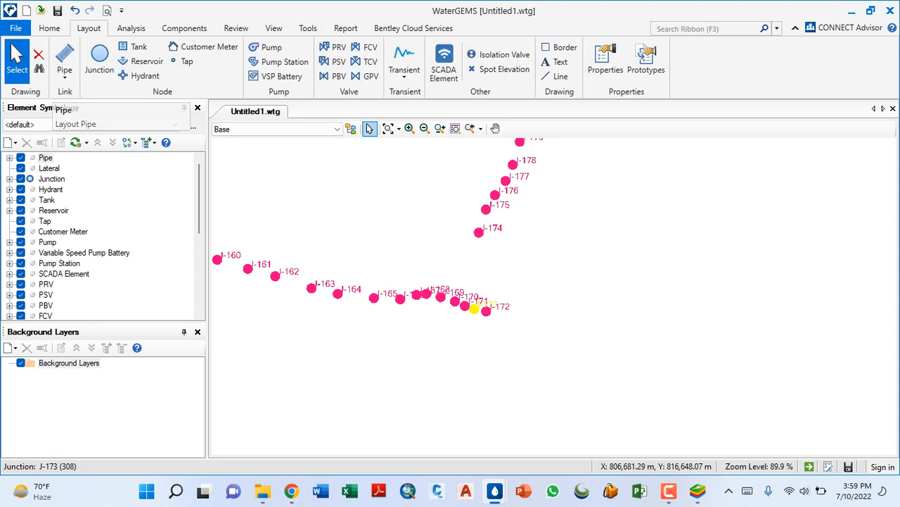
{"action": "left_click", "coordinate": [64, 65]}
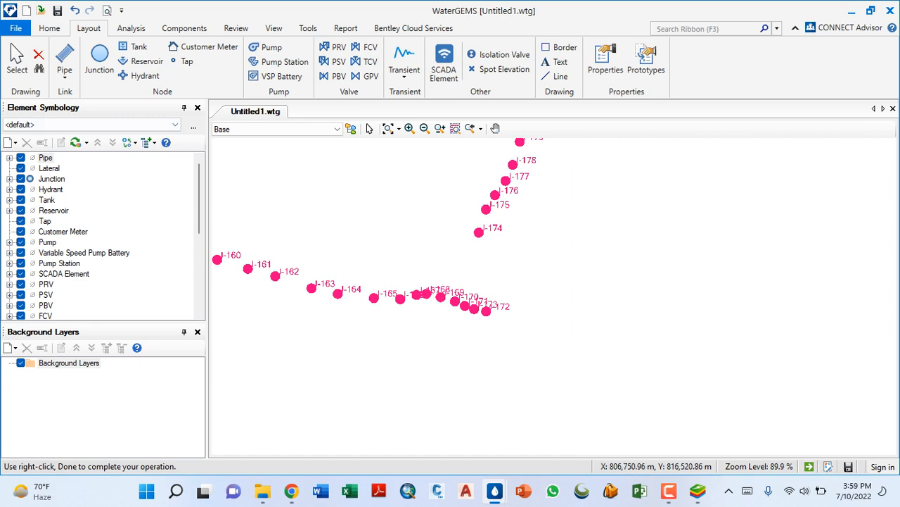
{"action": "scroll", "coordinate": [488, 313], "scroll_direction": "up", "scroll_amount": 8}
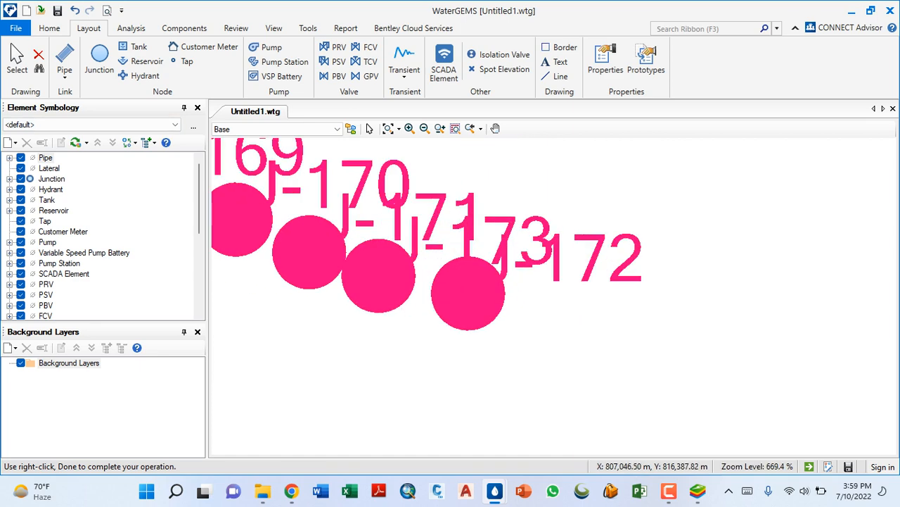
{"action": "left_click", "coordinate": [473, 297]}
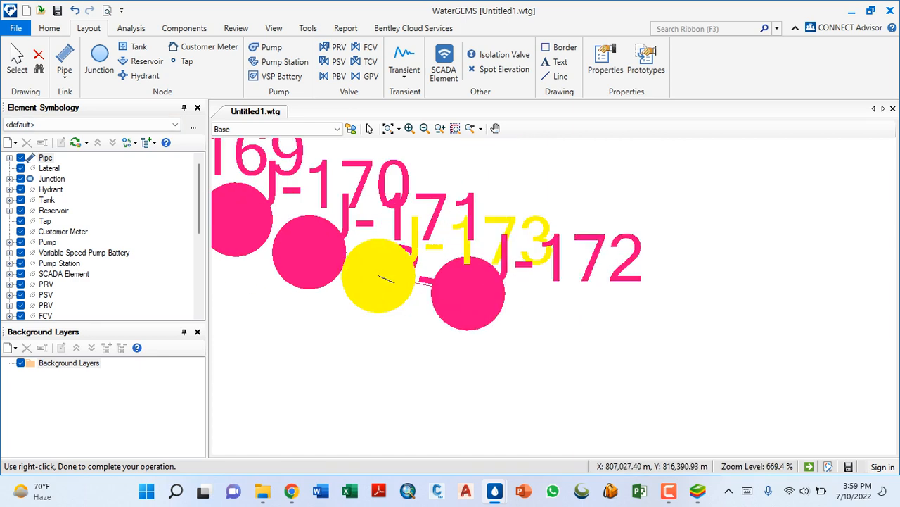
{"action": "scroll", "coordinate": [784, 352], "scroll_direction": "down", "scroll_amount": 1}
{"action": "scroll", "coordinate": [521, 320], "scroll_direction": "up", "scroll_amount": 3}
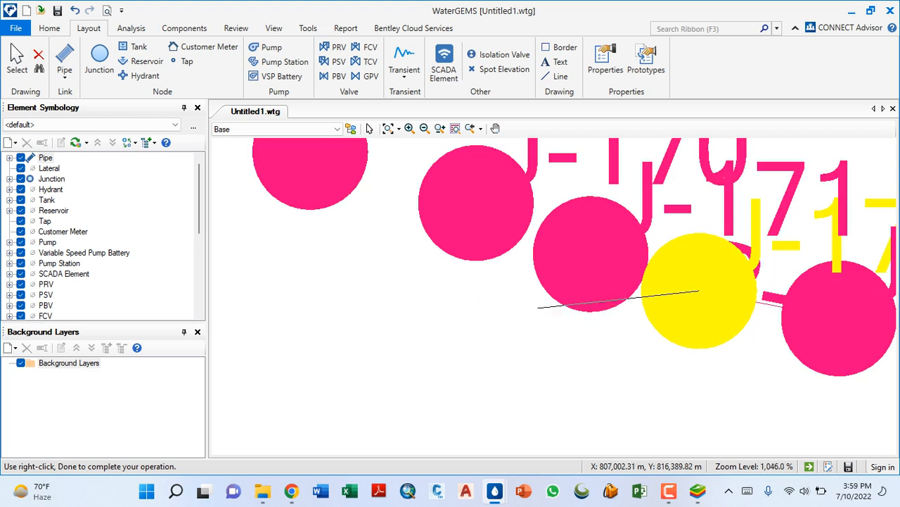
{"action": "left_click", "coordinate": [579, 258]}
{"action": "left_click", "coordinate": [461, 206]}
{"action": "scroll", "coordinate": [631, 385], "scroll_direction": "down", "scroll_amount": 4}
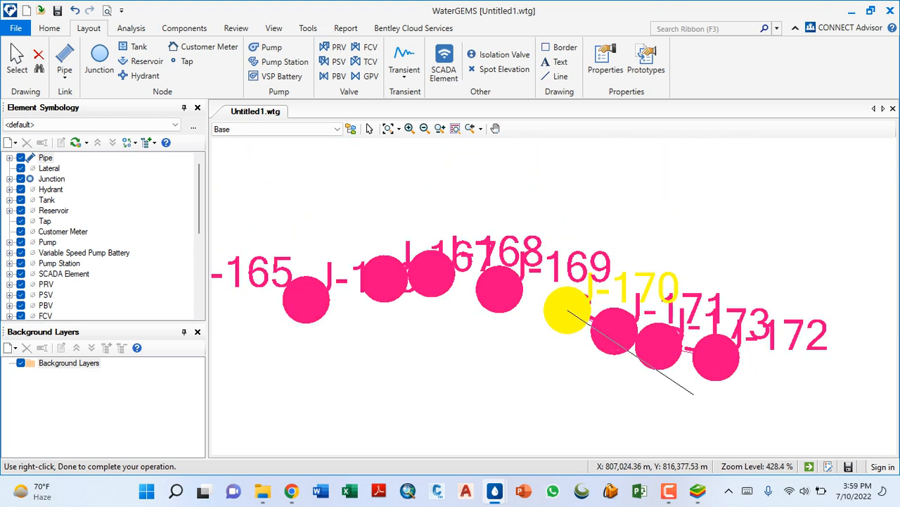
{"action": "left_click", "coordinate": [499, 290]}
{"action": "left_click", "coordinate": [431, 274]}
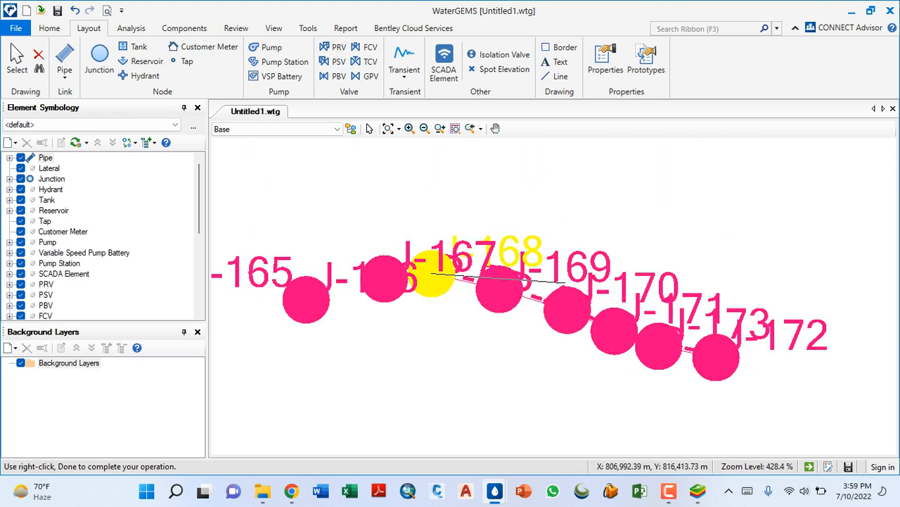
- Continue the pipe run from J-168 through J-167, J-166, J-165, J-164 and J-163 to J-162 and finish it
{"action": "scroll", "coordinate": [562, 281], "scroll_direction": "down", "scroll_amount": 6}
{"action": "scroll", "coordinate": [450, 307], "scroll_direction": "down", "scroll_amount": 2}
{"action": "scroll", "coordinate": [450, 307], "scroll_direction": "up", "scroll_amount": 5}
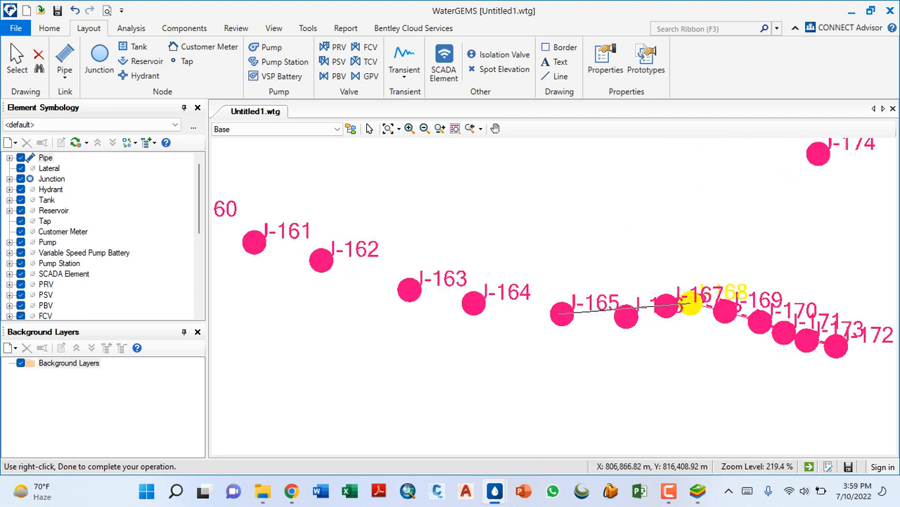
{"action": "left_click", "coordinate": [665, 306]}
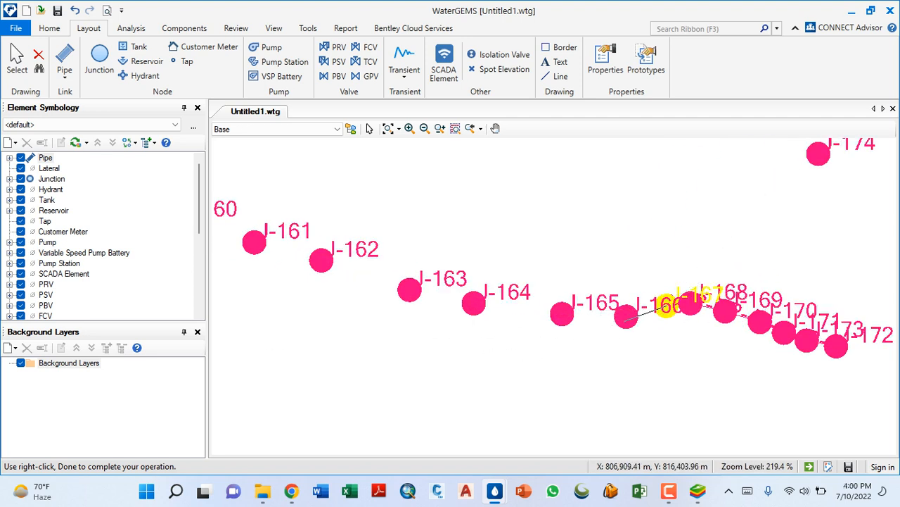
{"action": "left_click", "coordinate": [626, 316]}
{"action": "left_click", "coordinate": [562, 313]}
{"action": "left_click", "coordinate": [474, 303]}
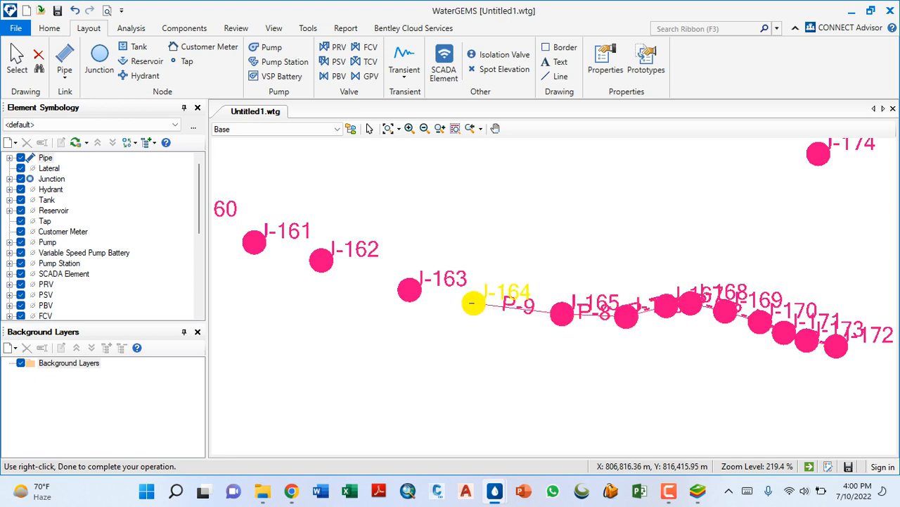
{"action": "left_click", "coordinate": [409, 289]}
{"action": "left_click", "coordinate": [320, 259]}
{"action": "right_click", "coordinate": [321, 260]}
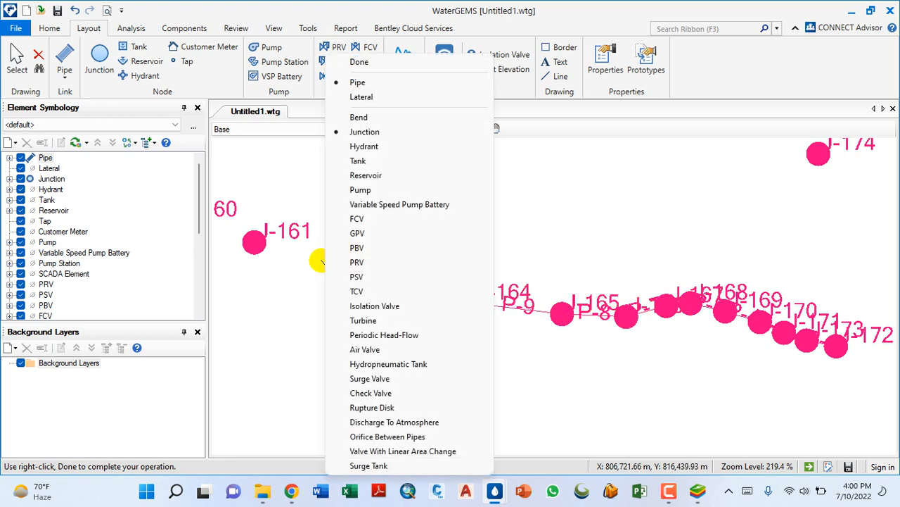
{"action": "left_click", "coordinate": [352, 62]}
- Lay out a branch pipe run from J-170 through J-174 and J-175 to J-176 and finish it
{"action": "scroll", "coordinate": [319, 308], "scroll_direction": "down", "scroll_amount": 5}
{"action": "scroll", "coordinate": [464, 296], "scroll_direction": "up", "scroll_amount": 4}
{"action": "scroll", "coordinate": [464, 302], "scroll_direction": "up", "scroll_amount": 2}
{"action": "left_click", "coordinate": [458, 352]}
{"action": "scroll", "coordinate": [411, 373], "scroll_direction": "down", "scroll_amount": 6}
{"action": "scroll", "coordinate": [458, 303], "scroll_direction": "up", "scroll_amount": 5}
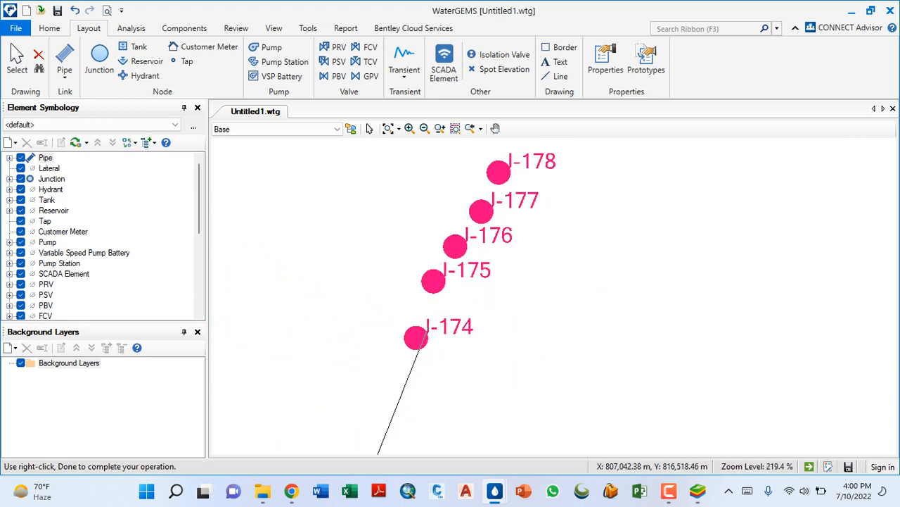
{"action": "left_click", "coordinate": [416, 339]}
{"action": "left_click", "coordinate": [434, 281]}
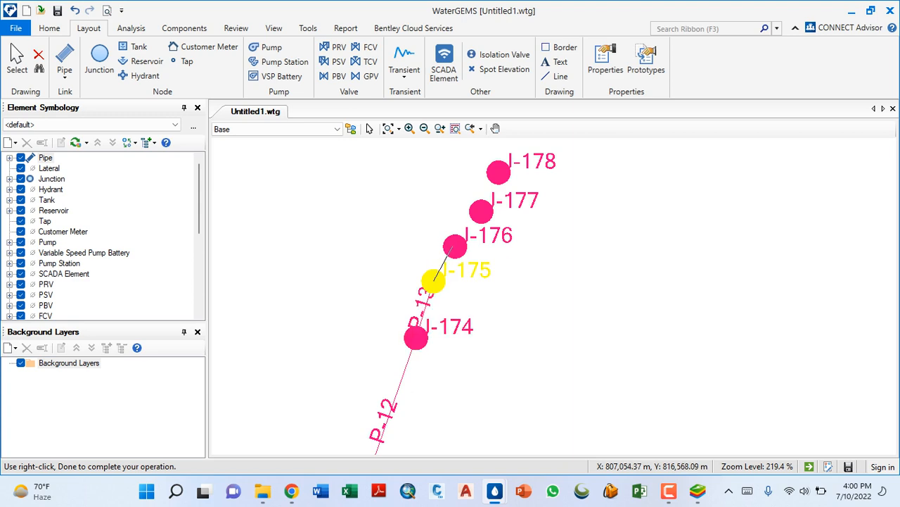
{"action": "left_click", "coordinate": [454, 246]}
{"action": "right_click", "coordinate": [454, 247]}
{"action": "left_click", "coordinate": [488, 62]}
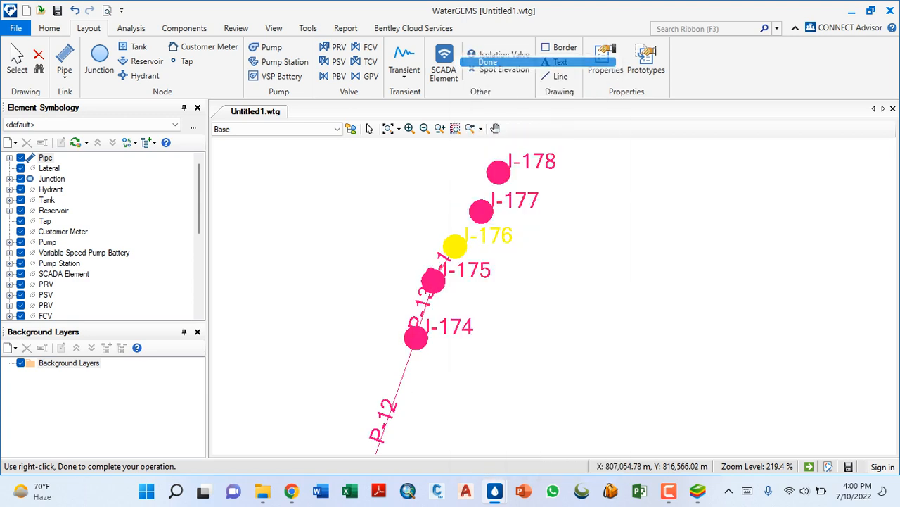
{"action": "scroll", "coordinate": [503, 339], "scroll_direction": "down", "scroll_amount": 10}
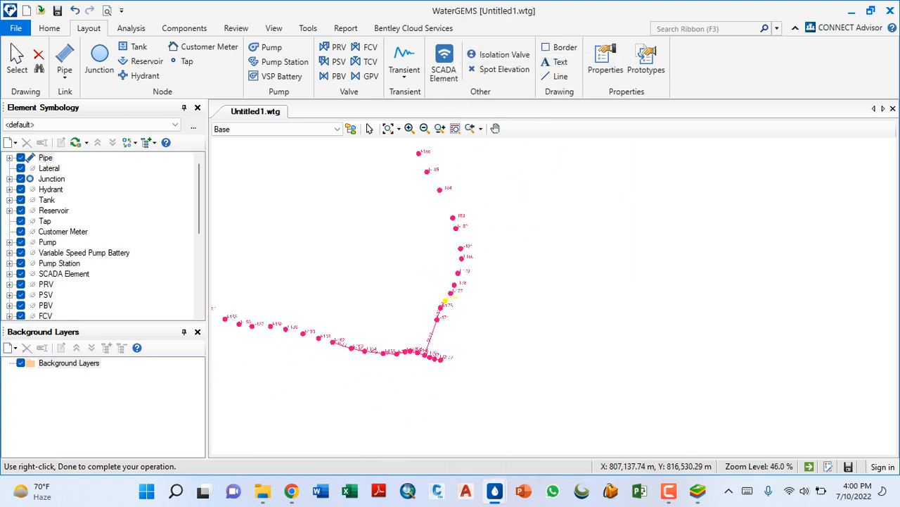
{"action": "scroll", "coordinate": [548, 396], "scroll_direction": "down", "scroll_amount": 2}
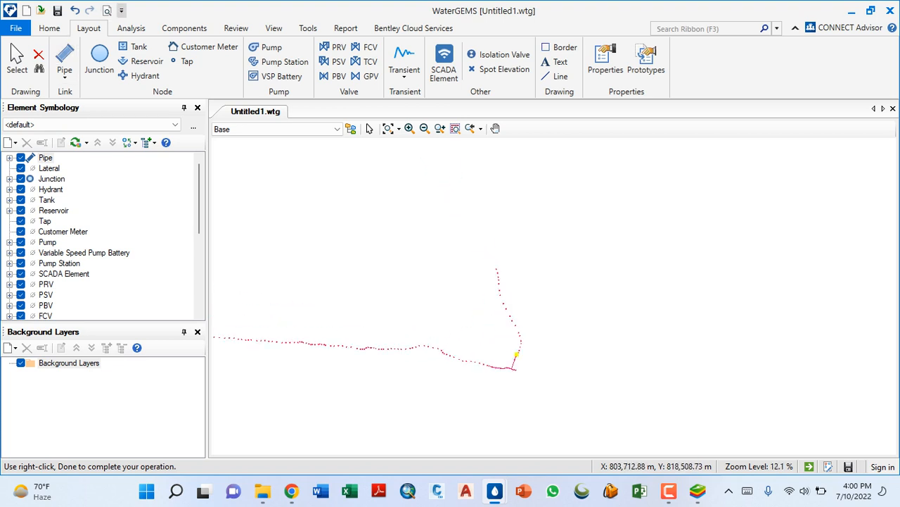
{"action": "scroll", "coordinate": [490, 264], "scroll_direction": "up", "scroll_amount": 3}
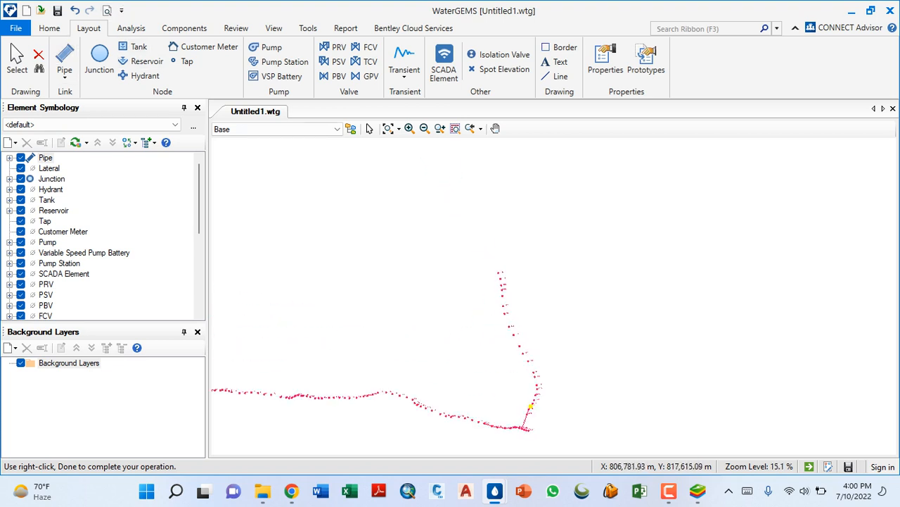
- End the branch pipe layout and morph end junction J-195 into a tank
{"action": "right_click", "coordinate": [430, 221]}
{"action": "left_click", "coordinate": [463, 91]}
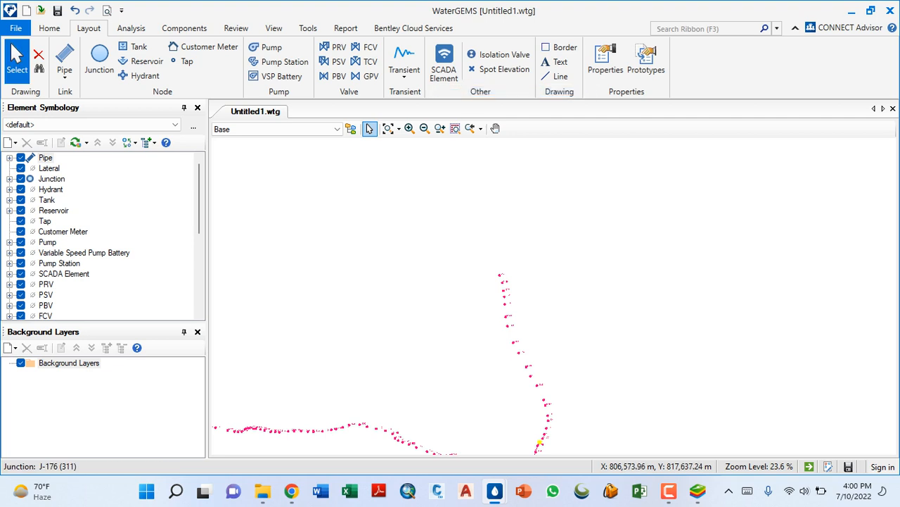
{"action": "scroll", "coordinate": [539, 442], "scroll_direction": "up", "scroll_amount": 6}
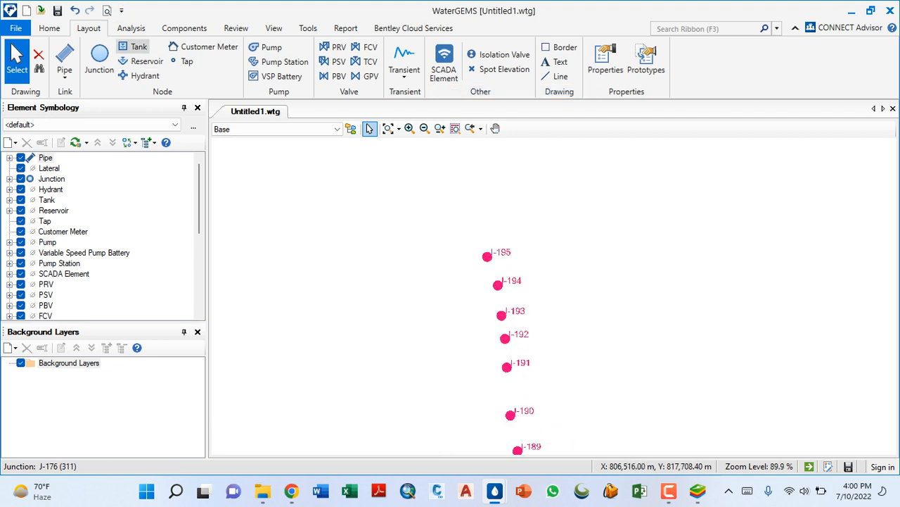
{"action": "left_click", "coordinate": [134, 47]}
{"action": "scroll", "coordinate": [482, 255], "scroll_direction": "up", "scroll_amount": 3}
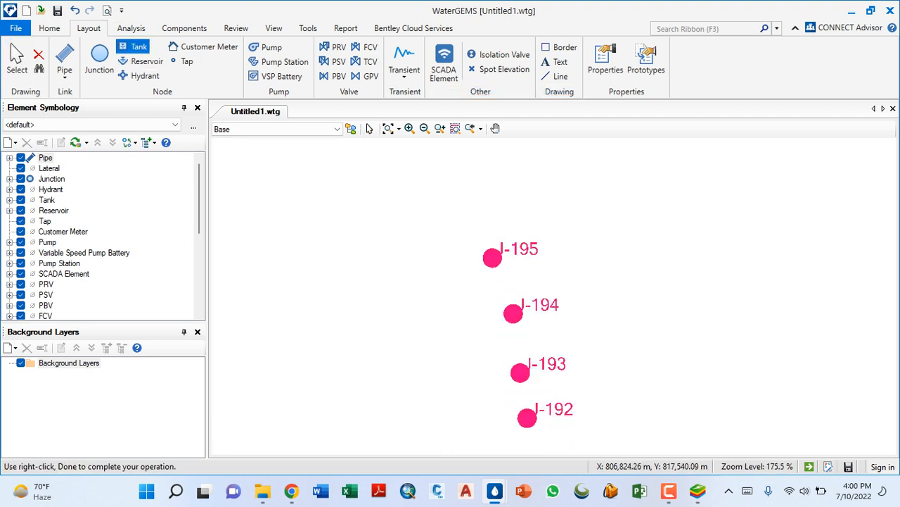
{"action": "left_click", "coordinate": [493, 257]}
{"action": "key", "text": "Return"}
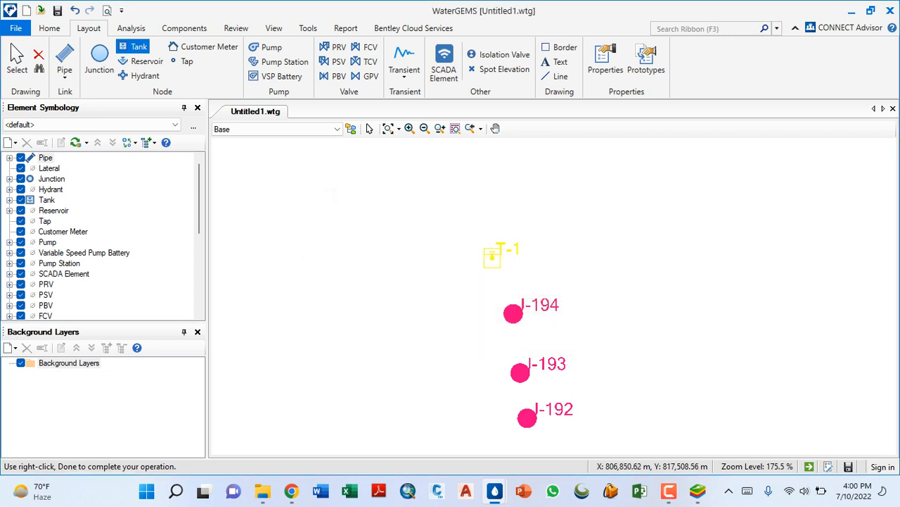
{"action": "right_click", "coordinate": [655, 277]}
{"action": "left_click", "coordinate": [693, 284]}
{"action": "scroll", "coordinate": [619, 296], "scroll_direction": "down", "scroll_amount": 5}
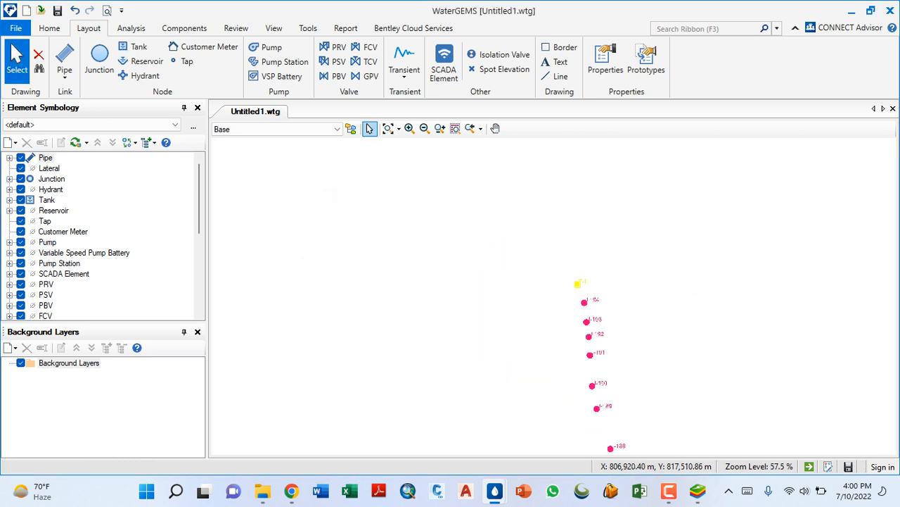
- Morph junction J-1, at the start of the main alignment, into a tank and finish the tank layout
{"action": "left_click", "coordinate": [133, 48]}
{"action": "scroll", "coordinate": [672, 275], "scroll_direction": "down", "scroll_amount": 10}
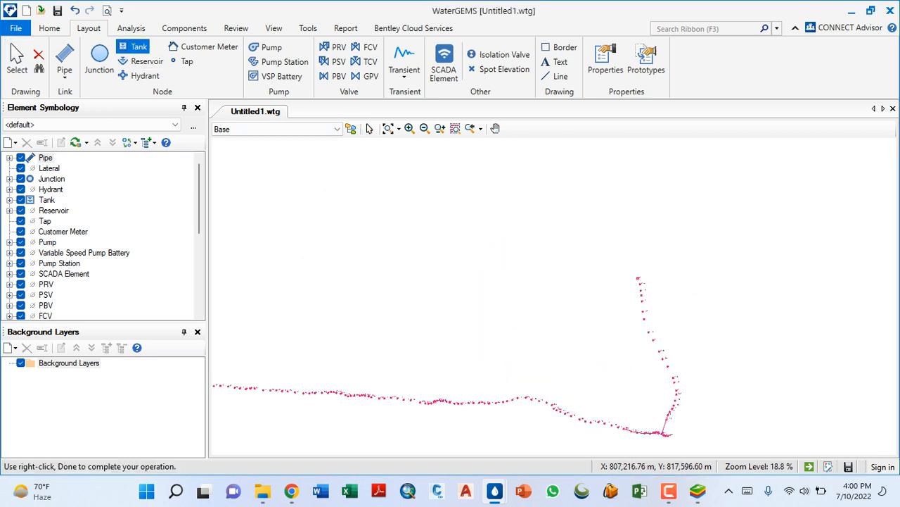
{"action": "scroll", "coordinate": [419, 308], "scroll_direction": "down", "scroll_amount": 2}
{"action": "scroll", "coordinate": [296, 307], "scroll_direction": "up", "scroll_amount": 9}
{"action": "scroll", "coordinate": [308, 289], "scroll_direction": "up", "scroll_amount": 6}
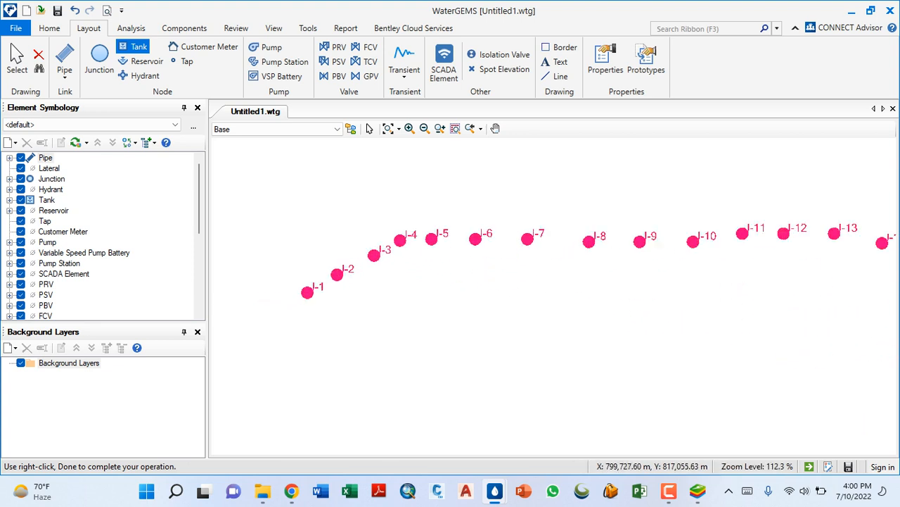
{"action": "left_click", "coordinate": [308, 286]}
{"action": "left_click", "coordinate": [487, 291]}
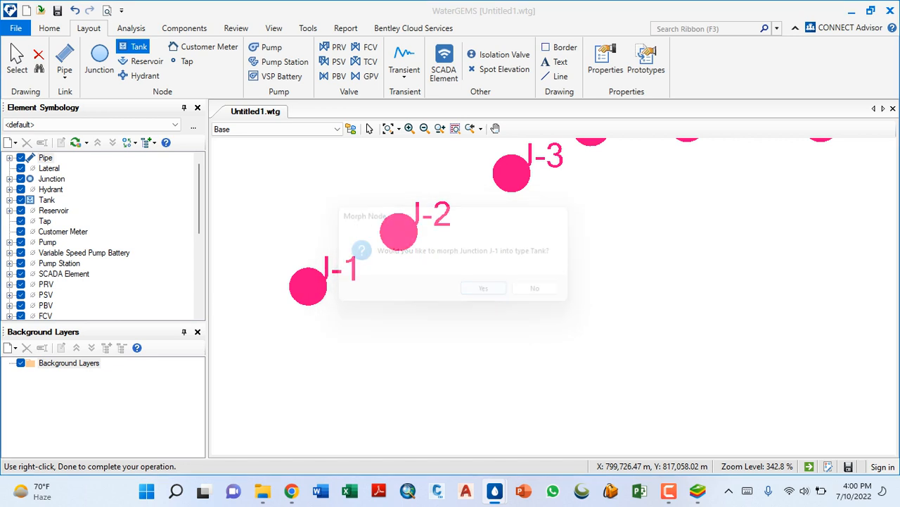
{"action": "right_click", "coordinate": [325, 325]}
{"action": "left_click", "coordinate": [356, 330]}
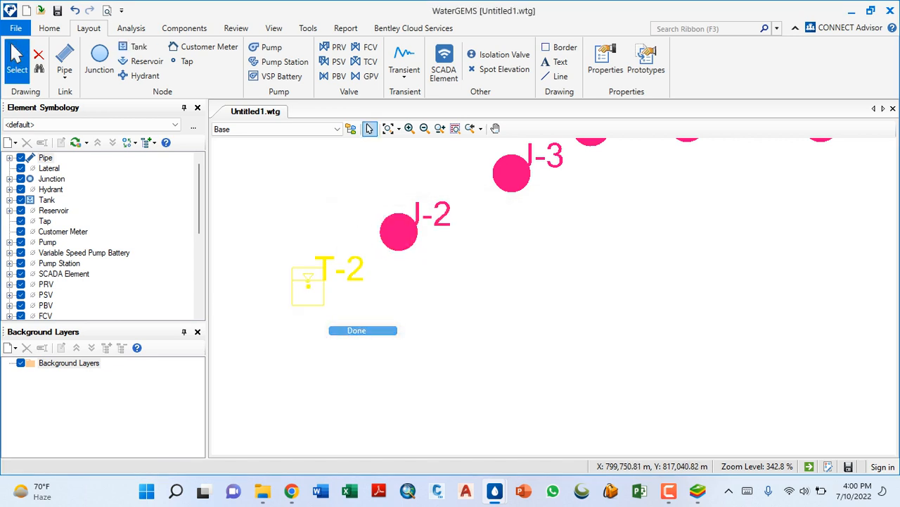
- Open the properties of tank T-2 and copy its physical elevation value
{"action": "double_click", "coordinate": [307, 285]}
{"action": "scroll", "coordinate": [211, 232], "scroll_direction": "down", "scroll_amount": 4}
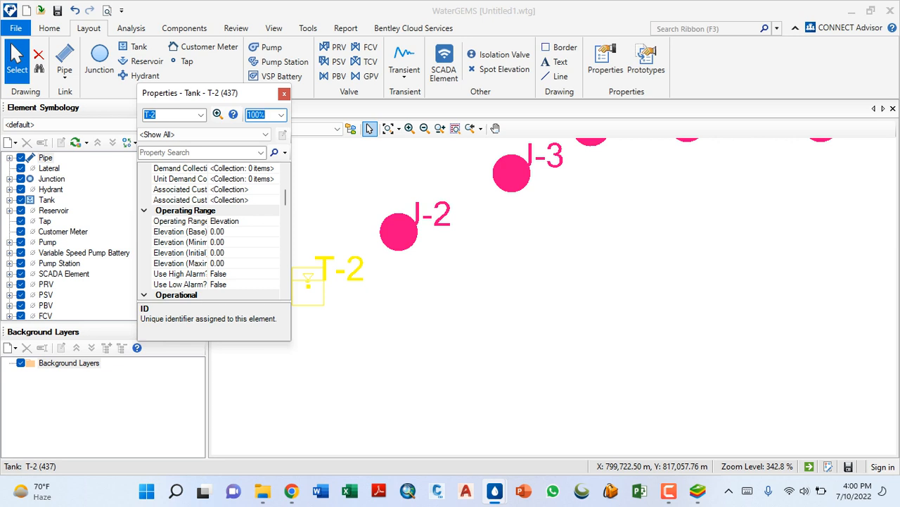
{"action": "scroll", "coordinate": [211, 233], "scroll_direction": "down", "scroll_amount": 4}
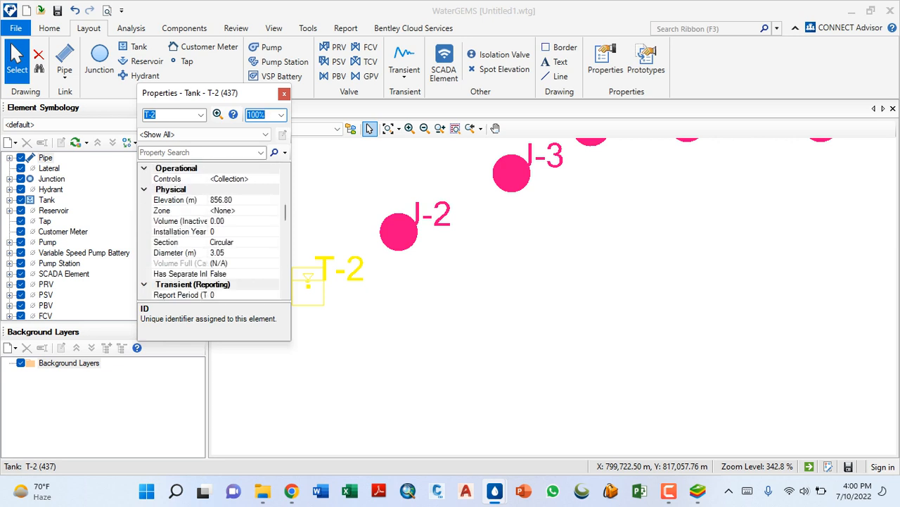
{"action": "left_click", "coordinate": [239, 200]}
{"action": "left_click_drag", "start_coordinate": [236, 200], "coordinate": [210, 200]}
{"action": "right_click", "coordinate": [222, 200]}
{"action": "left_click", "coordinate": [274, 244]}
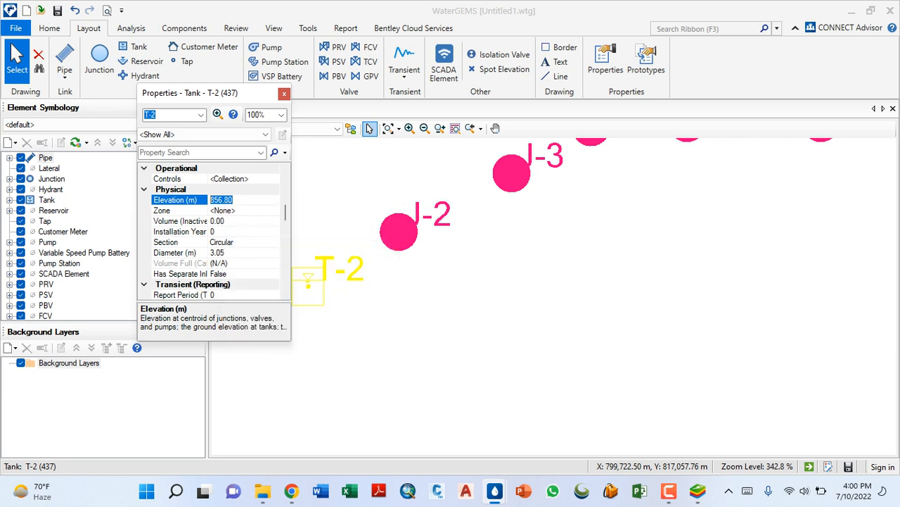
- Paste the copied elevation into the base elevation of tank T-2's operating range
{"action": "scroll", "coordinate": [211, 232], "scroll_direction": "up", "scroll_amount": 1}
{"action": "scroll", "coordinate": [211, 232], "scroll_direction": "up", "scroll_amount": 1}
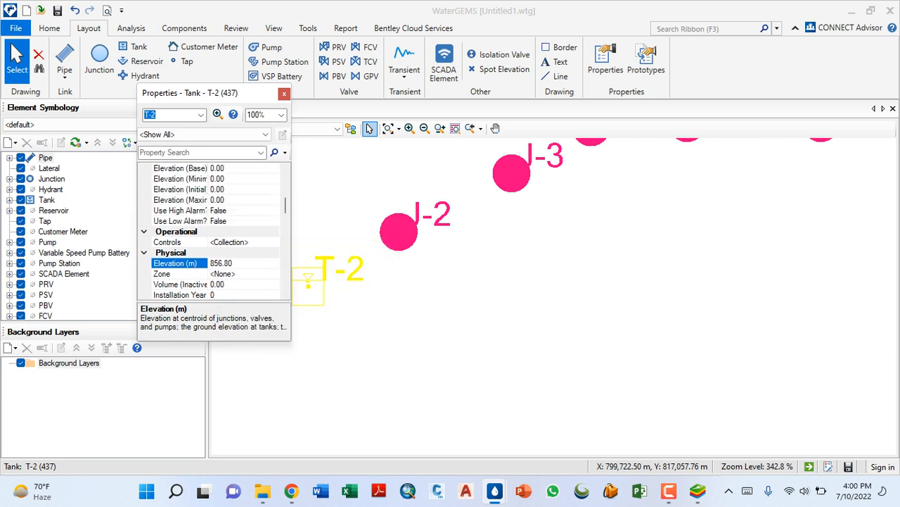
{"action": "scroll", "coordinate": [211, 232], "scroll_direction": "up", "scroll_amount": 2}
{"action": "left_click", "coordinate": [227, 232]}
{"action": "left_click_drag", "start_coordinate": [226, 231], "coordinate": [208, 231]}
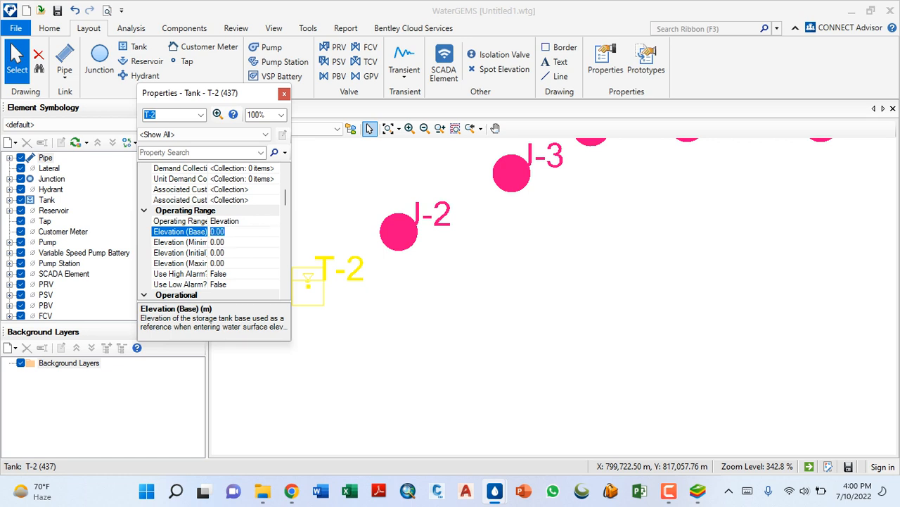
{"action": "right_click", "coordinate": [219, 232]}
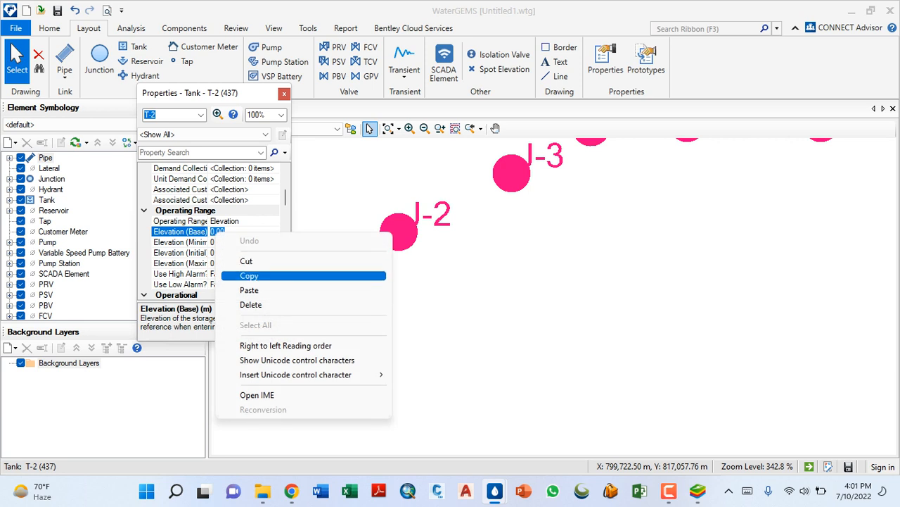
{"action": "left_click", "coordinate": [253, 290]}
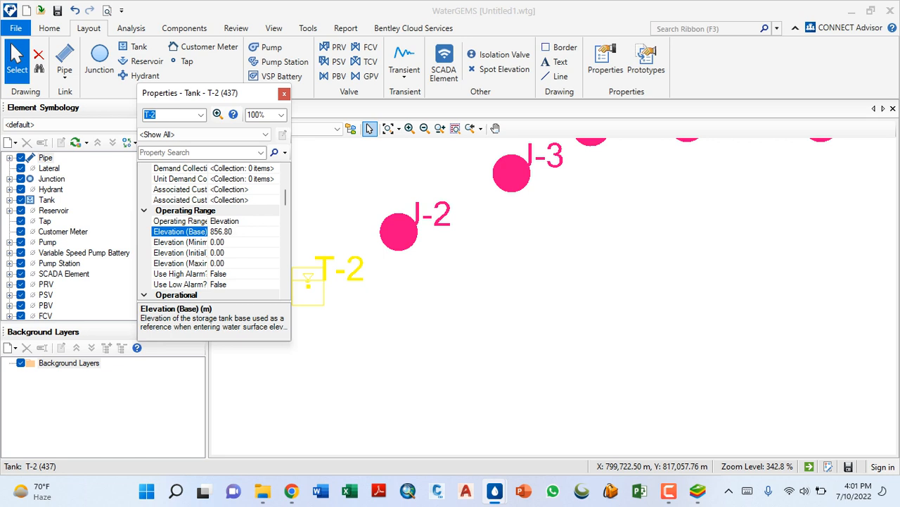
- Try to set tank T-2's base elevation to 857.3 m
{"action": "key", "text": "BackSpace"}
{"action": "key", "text": "BackSpace"}
{"action": "type", "text": "80"}
{"action": "key", "text": "Left"}
{"action": "key", "text": "Left"}
{"action": "key", "text": "BackSpace"}
{"action": "key", "text": "BackSpace"}
{"action": "type", "text": "7."}
{"action": "key", "text": "End"}
{"action": "key", "text": "BackSpace"}
{"action": "key", "text": "BackSpace"}
{"action": "type", "text": "3"}
{"action": "key", "text": "ctrl+a"}
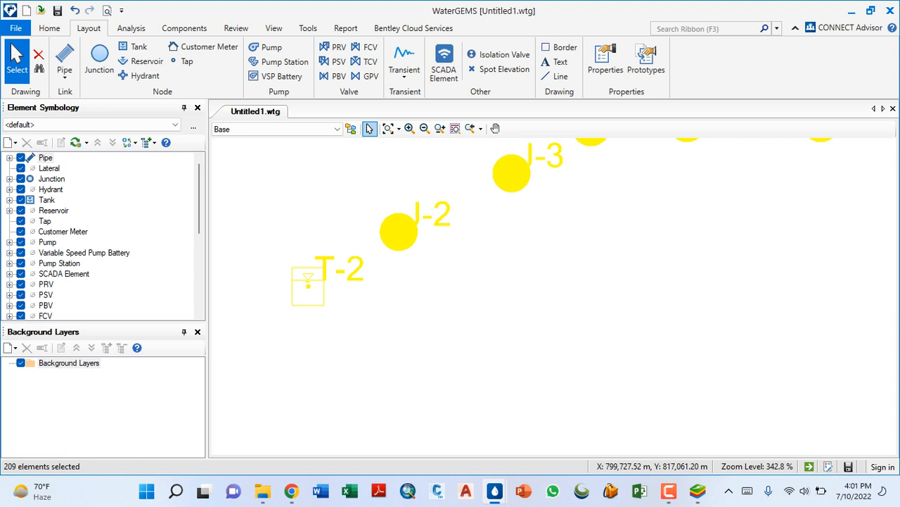
{"action": "double_click", "coordinate": [308, 284]}
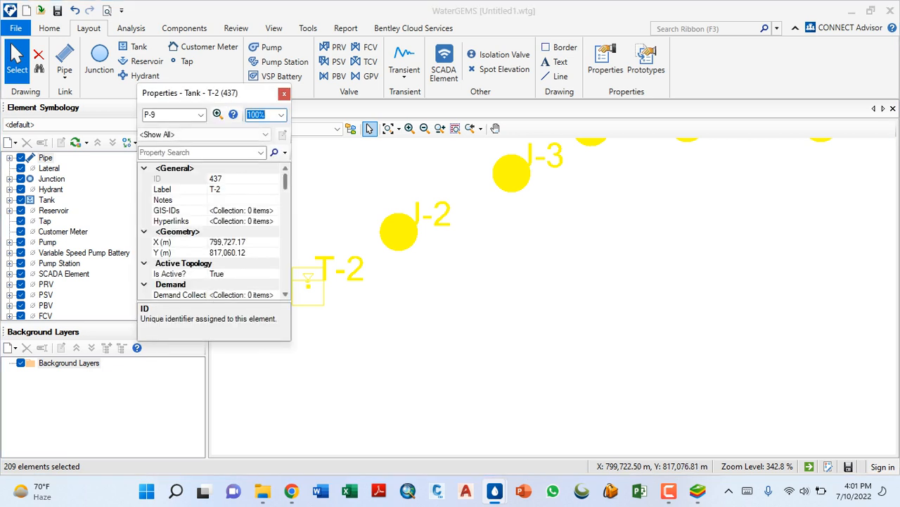
{"action": "left_click", "coordinate": [427, 399]}
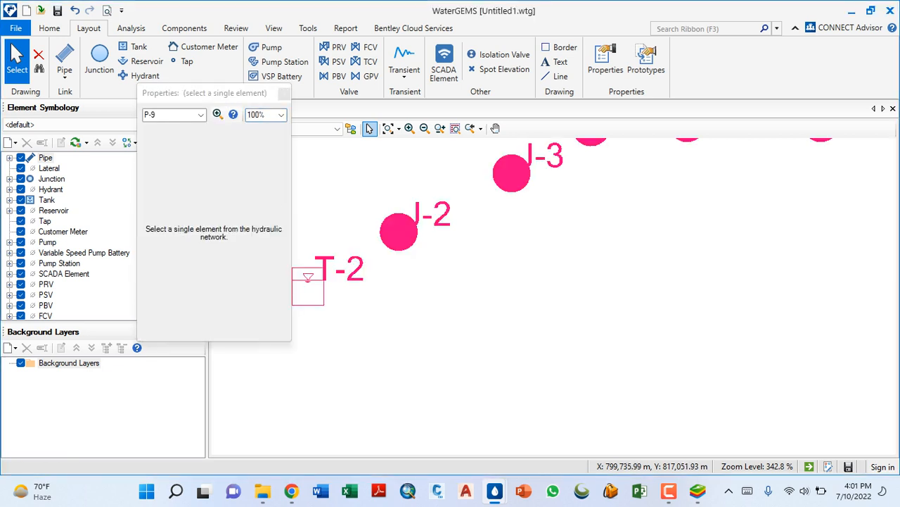
{"action": "double_click", "coordinate": [322, 297]}
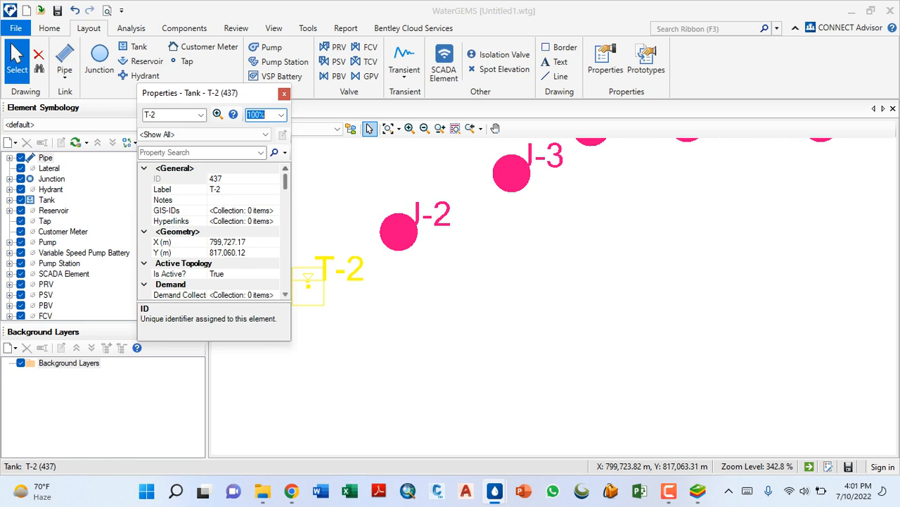
{"action": "left_click_drag", "start_coordinate": [286, 181], "coordinate": [286, 215]}
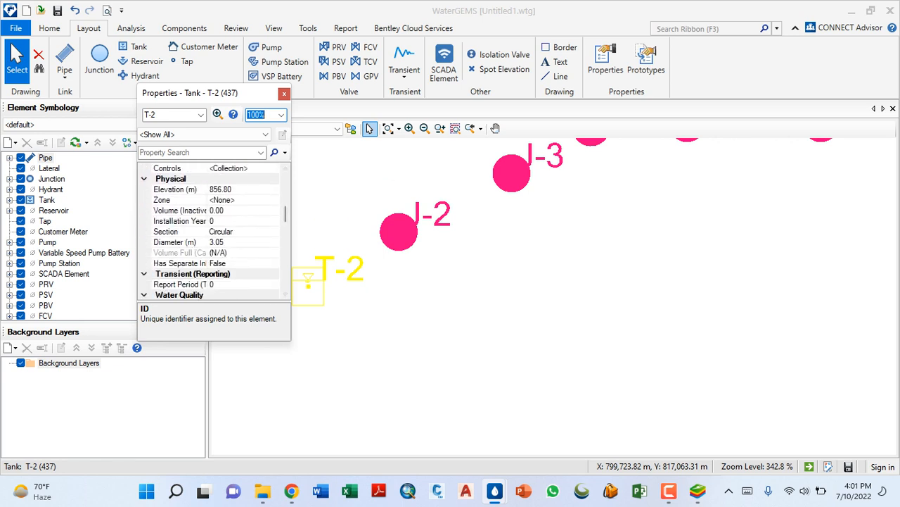
{"action": "left_click", "coordinate": [235, 189]}
{"action": "key", "text": "ctrl+a"}
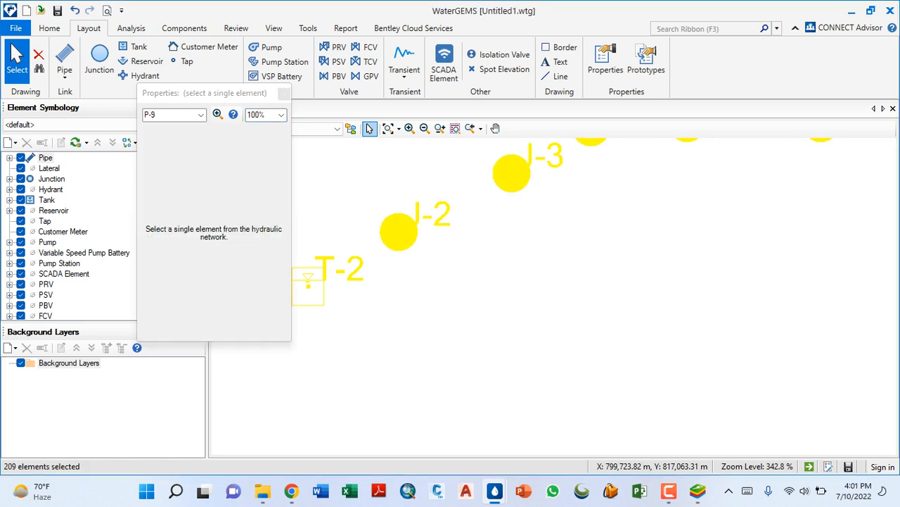
{"action": "left_click", "coordinate": [284, 94]}
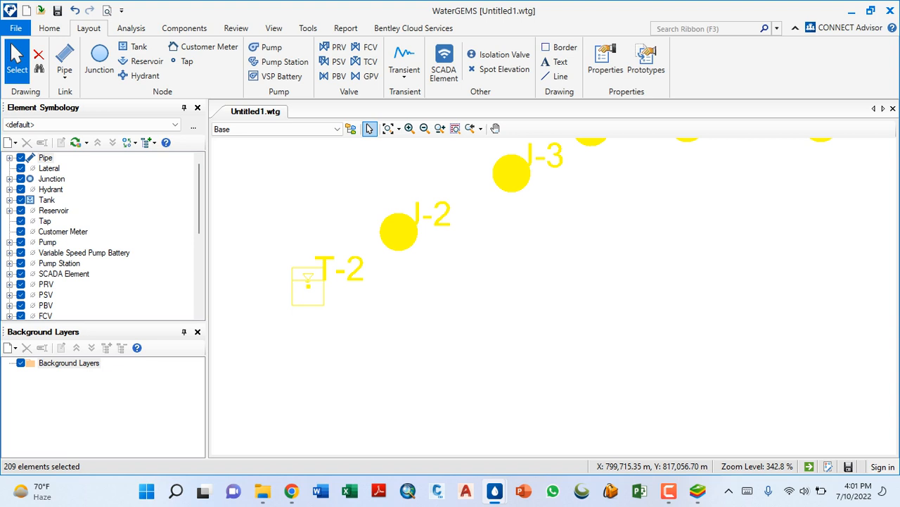
{"action": "key", "text": "Escape"}
- Reopen the properties of tank T-2 and copy its physical elevation value of 856.80 m
{"action": "double_click", "coordinate": [304, 289]}
{"action": "scroll", "coordinate": [232, 232], "scroll_direction": "down", "scroll_amount": 5}
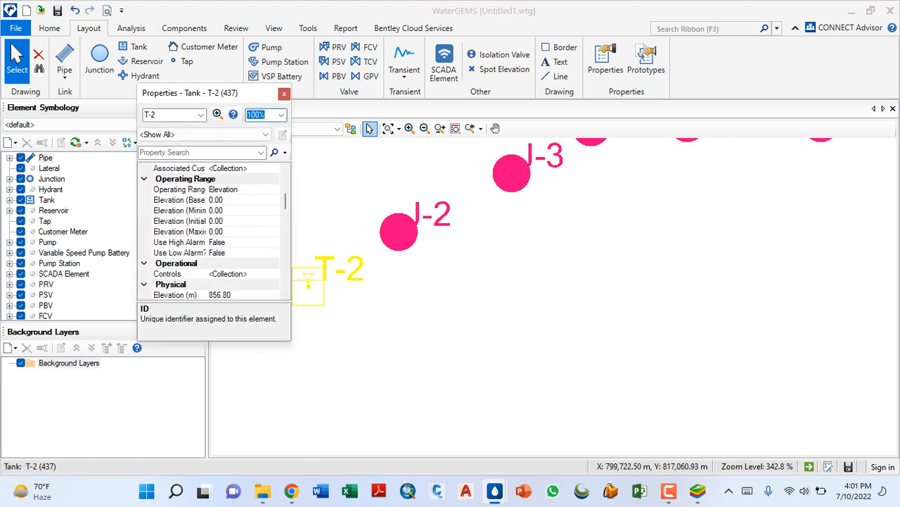
{"action": "scroll", "coordinate": [232, 232], "scroll_direction": "down", "scroll_amount": 1}
{"action": "left_click", "coordinate": [232, 263]}
{"action": "double_click", "coordinate": [221, 264]}
{"action": "right_click", "coordinate": [226, 263]}
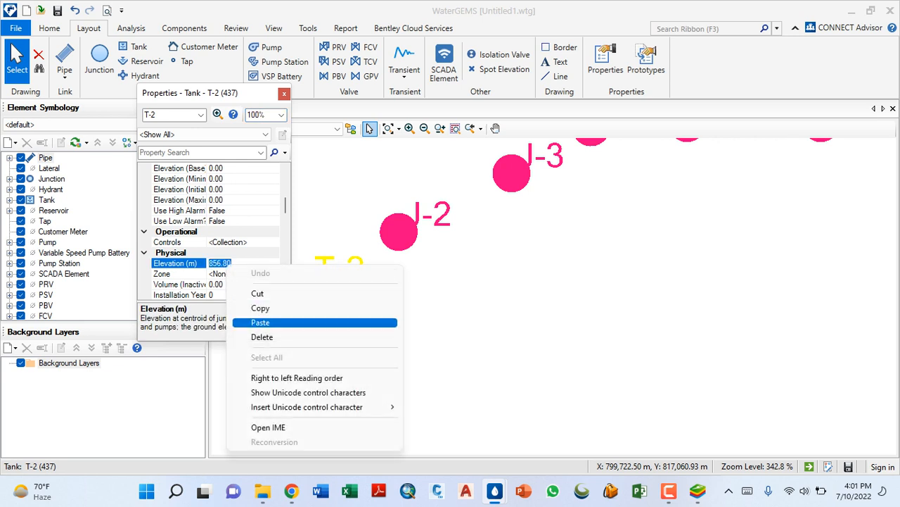
{"action": "left_click", "coordinate": [252, 308]}
- Paste the copied elevation as tank T-2's base elevation and adjust it to 857.3 m
{"action": "scroll", "coordinate": [232, 263], "scroll_direction": "up", "scroll_amount": 3}
{"action": "left_click", "coordinate": [232, 264]}
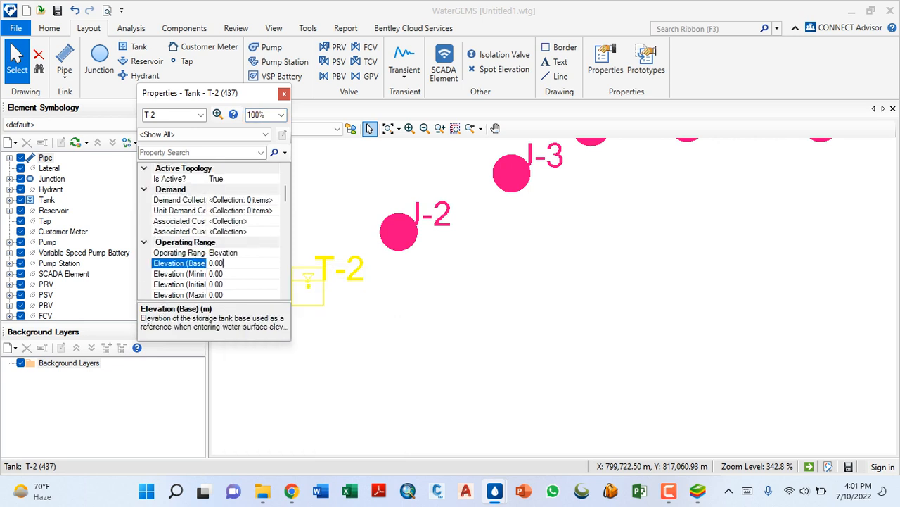
{"action": "double_click", "coordinate": [218, 263]}
{"action": "right_click", "coordinate": [236, 263]}
{"action": "left_click", "coordinate": [281, 322]}
{"action": "key", "text": "BackSpace"}
{"action": "type", "text": "7.80"}
{"action": "mouse_move", "coordinate": [55, 490]}
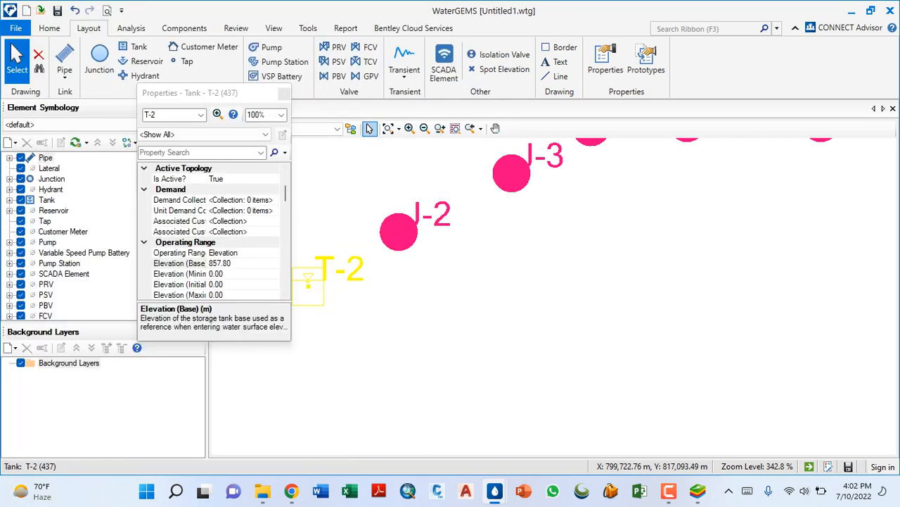
{"action": "left_click", "coordinate": [234, 263]}
{"action": "key", "text": "BackSpace"}
{"action": "key", "text": "BackSpace"}
{"action": "type", "text": "3"}
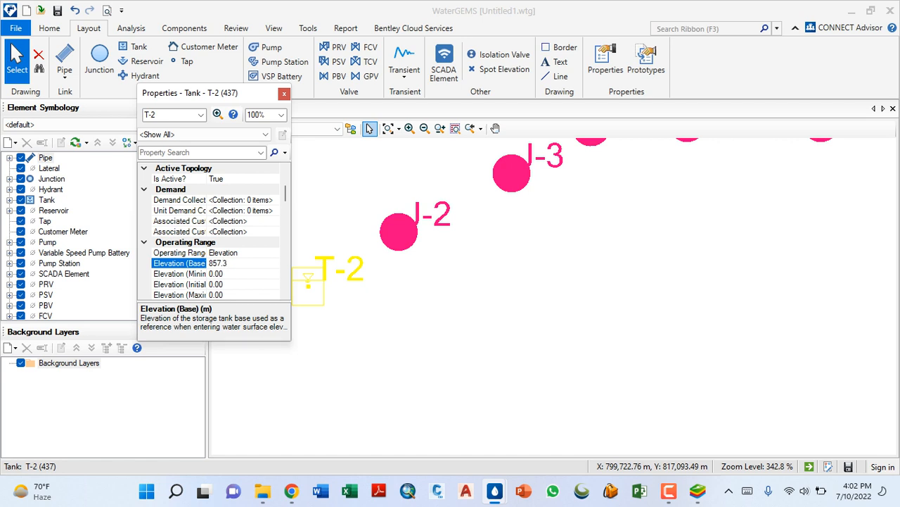
{"action": "key", "text": "Return"}
- Copy tank T-2's base elevation and paste it as the minimum elevation, 857.3 m
{"action": "right_click", "coordinate": [220, 263]}
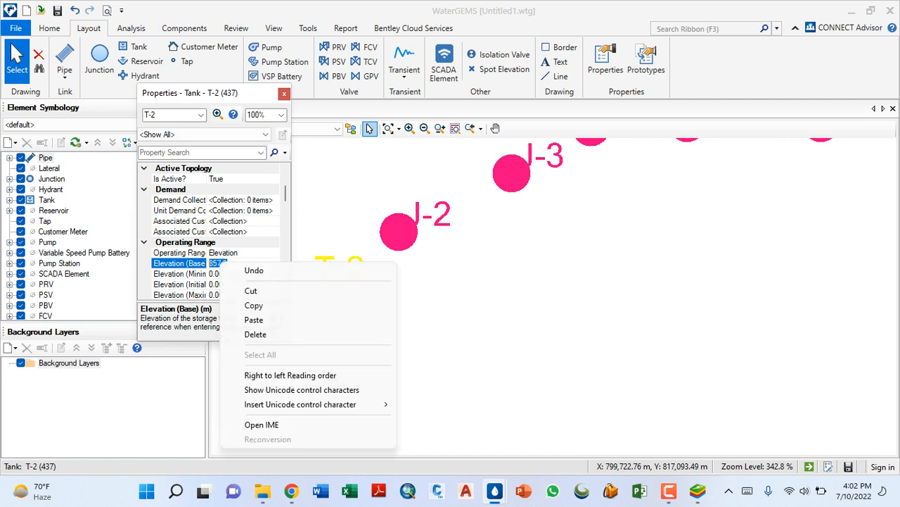
{"action": "left_click", "coordinate": [243, 306]}
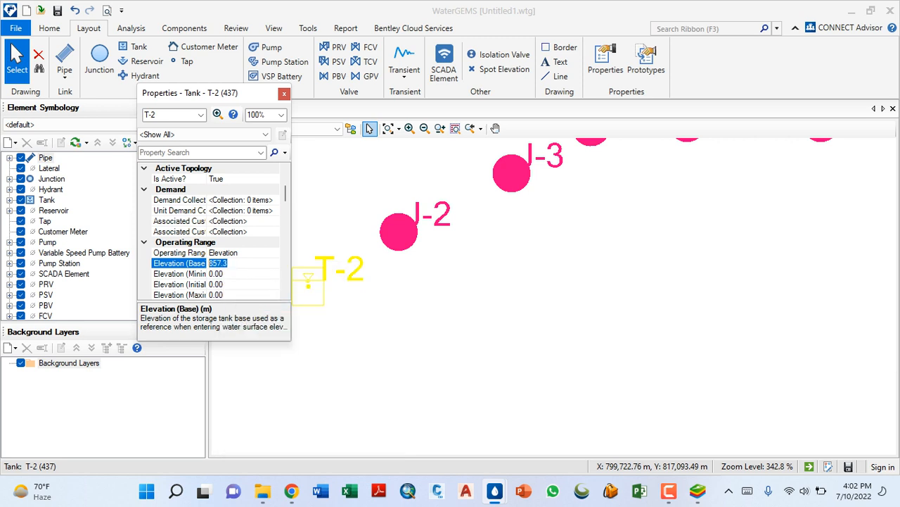
{"action": "left_click", "coordinate": [224, 273]}
{"action": "left_click_drag", "start_coordinate": [224, 274], "coordinate": [209, 274]}
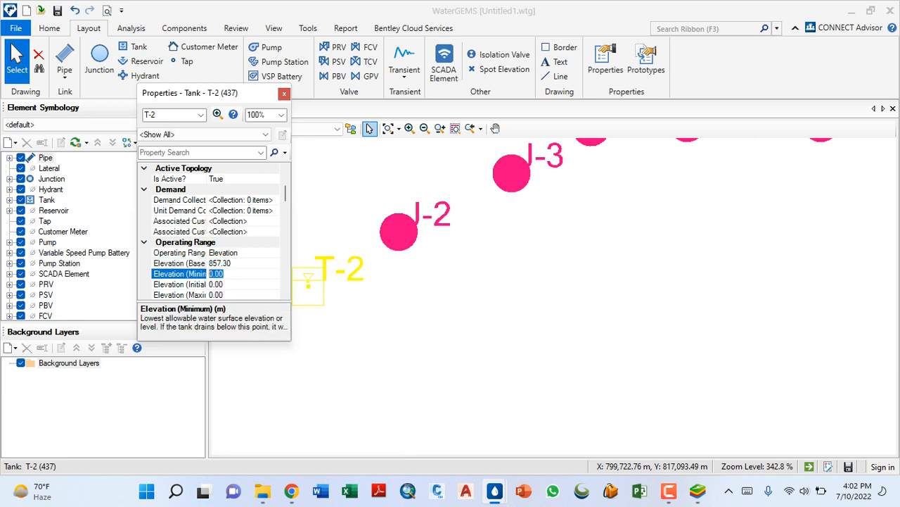
{"action": "right_click", "coordinate": [215, 274]}
{"action": "left_click", "coordinate": [243, 335]}
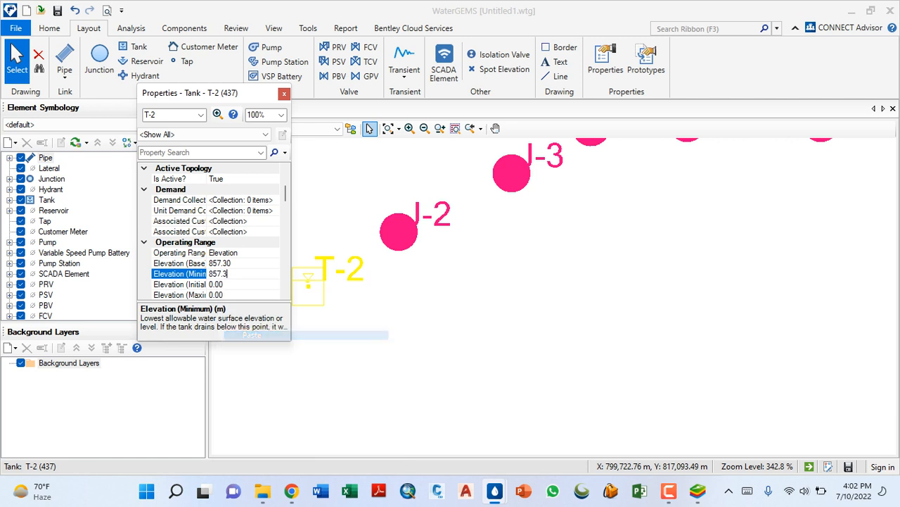
- Copy tank T-2's minimum elevation value of 857.30 m
{"action": "double_click", "coordinate": [285, 294]}
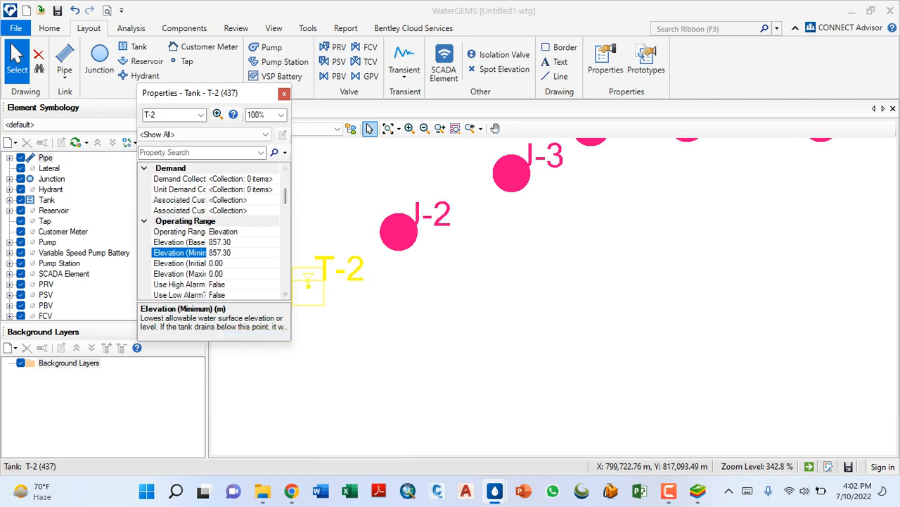
{"action": "left_click", "coordinate": [226, 263]}
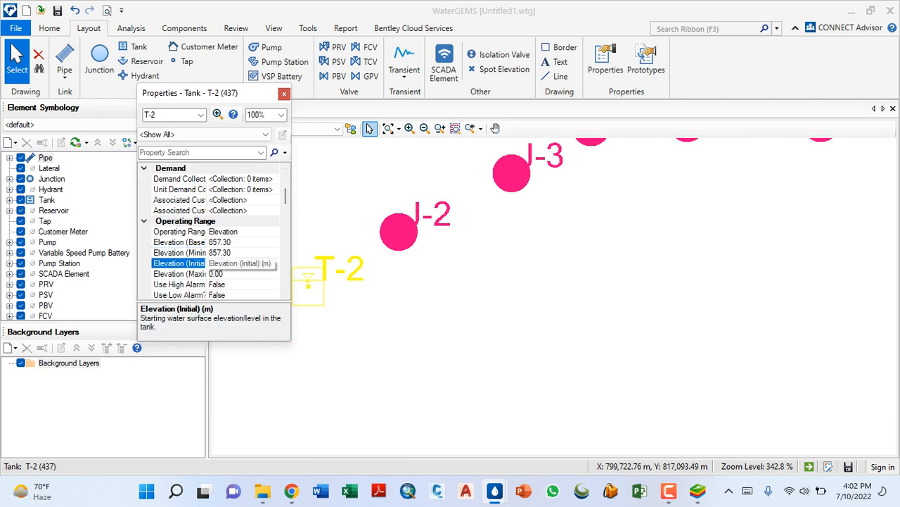
{"action": "left_click", "coordinate": [229, 252]}
{"action": "key", "text": "shift+Left"}
{"action": "key", "text": "shift+Left"}
{"action": "key", "text": "shift+Left"}
{"action": "key", "text": "shift+Left"}
{"action": "key", "text": "shift+Left"}
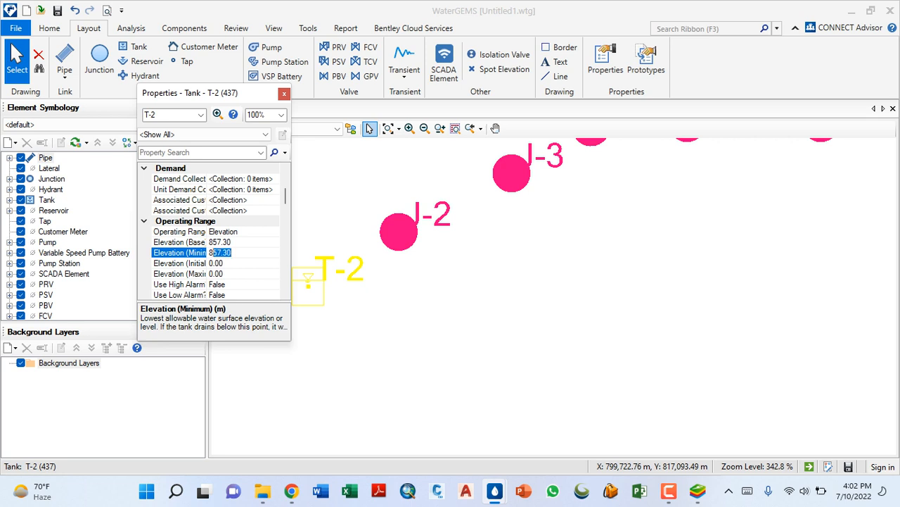
{"action": "key", "text": "shift+Left"}
{"action": "right_click", "coordinate": [226, 253]}
{"action": "left_click", "coordinate": [260, 297]}
- Paste the copied elevation as tank T-2's initial elevation and adjust it to 861.8 m
{"action": "left_click", "coordinate": [236, 263]}
{"action": "left_click_drag", "start_coordinate": [232, 263], "coordinate": [203, 263]}
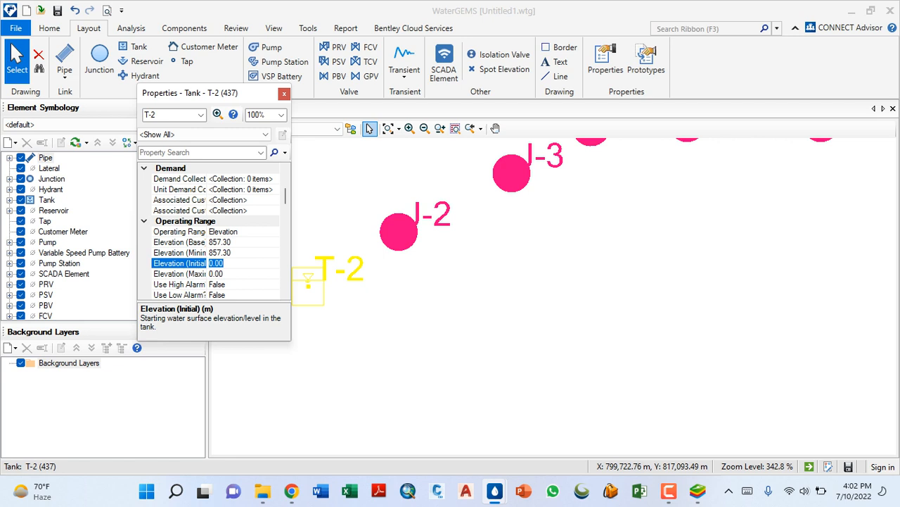
{"action": "right_click", "coordinate": [218, 263]}
{"action": "left_click", "coordinate": [260, 321]}
{"action": "key", "text": "BackSpace"}
{"action": "type", "text": "621"}
{"action": "key", "text": "BackSpace"}
{"action": "key", "text": "BackSpace"}
{"action": "type", "text": "1"}
{"action": "key", "text": "BackSpace"}
{"action": "type", "text": "8"}
- Set tank T-2's maximum elevation to 862.1 m and close its properties
{"action": "left_click", "coordinate": [225, 274]}
{"action": "key", "text": "BackSpace"}
{"action": "key", "text": "BackSpace"}
{"action": "key", "text": "BackSpace"}
{"action": "key", "text": "BackSpace"}
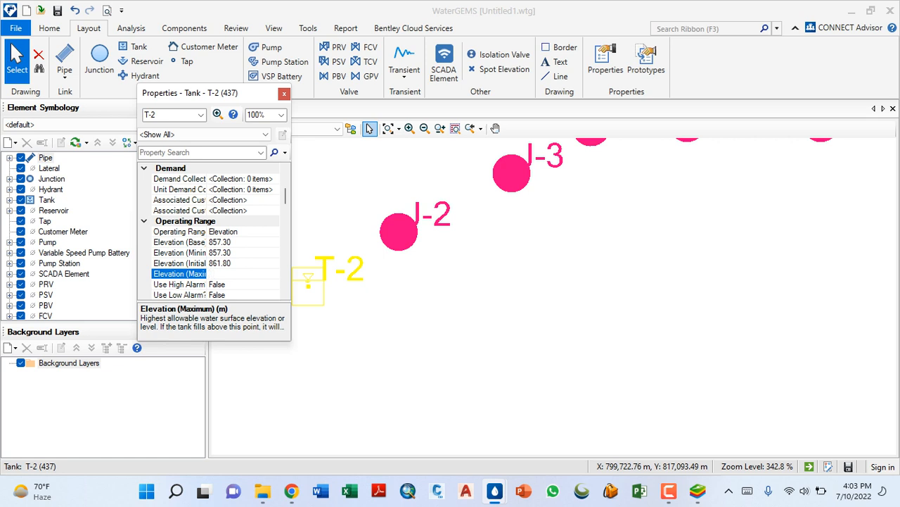
{"action": "type", "text": "86"}
{"action": "type", "text": "2.1"}
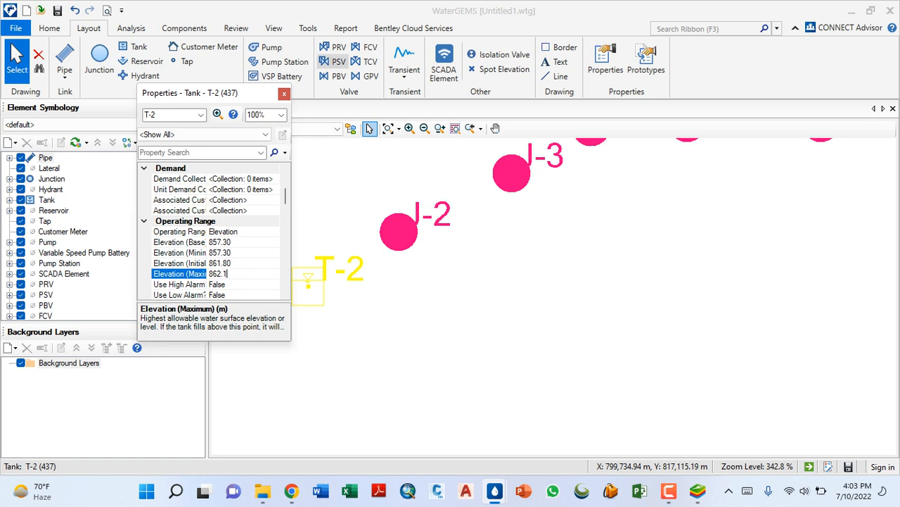
{"action": "left_click", "coordinate": [284, 94]}
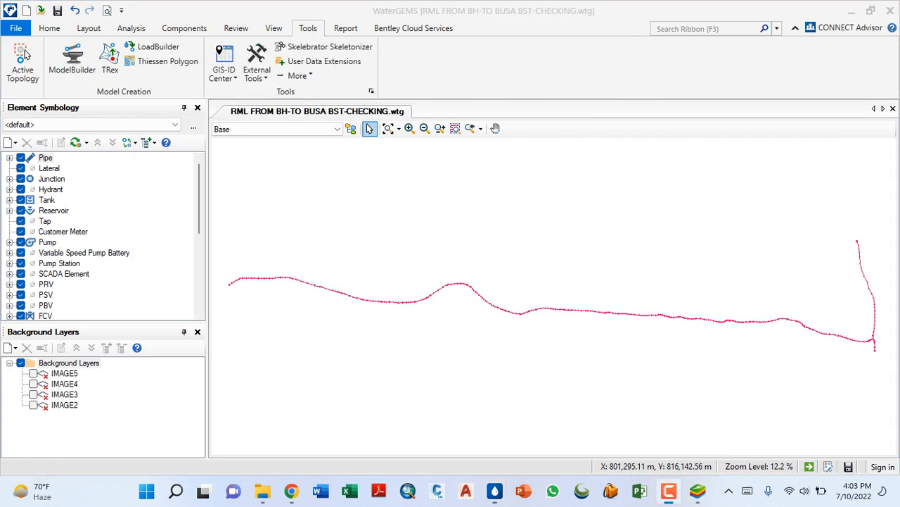
- Examine the pipeline and its tank ends in the RML FROM BH-TO BUSA BST-CHECKING model, from the J-2 end to tank T-3
{"action": "scroll", "coordinate": [352, 292], "scroll_direction": "down", "scroll_amount": 4}
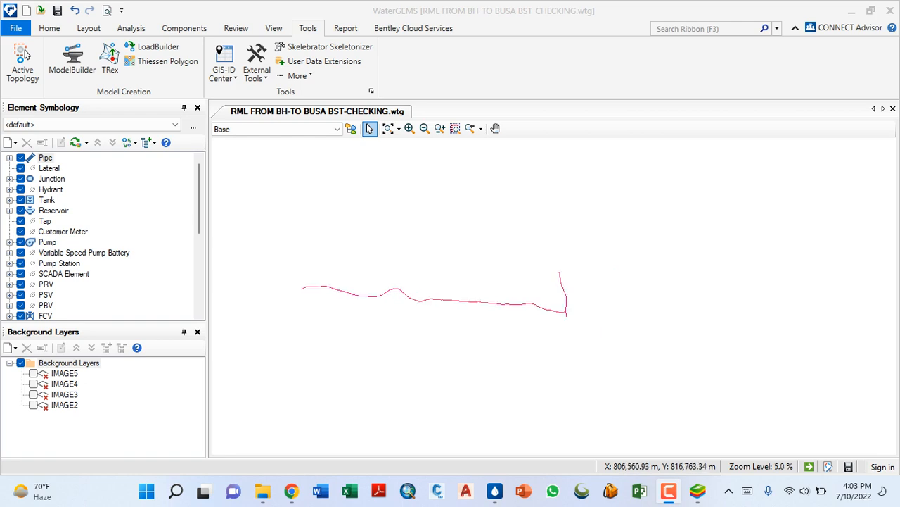
{"action": "scroll", "coordinate": [302, 287], "scroll_direction": "up", "scroll_amount": 20}
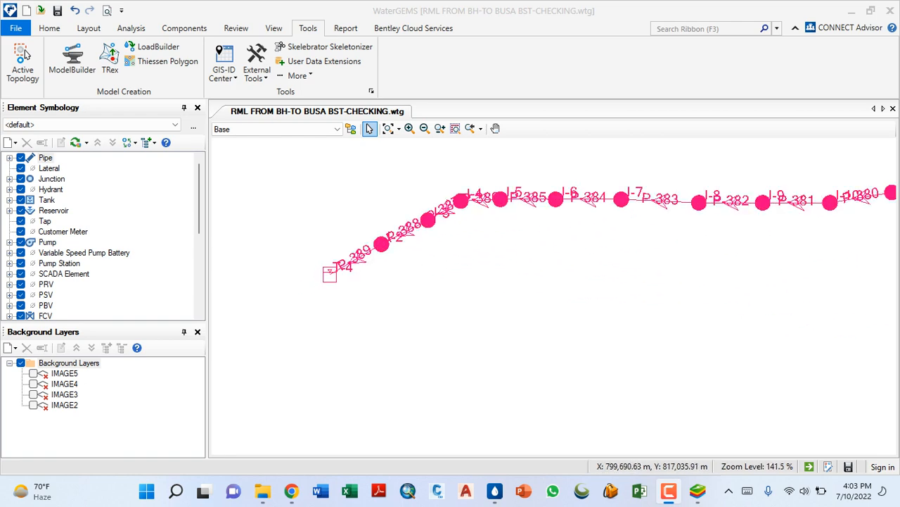
{"action": "scroll", "coordinate": [267, 344], "scroll_direction": "down", "scroll_amount": 8}
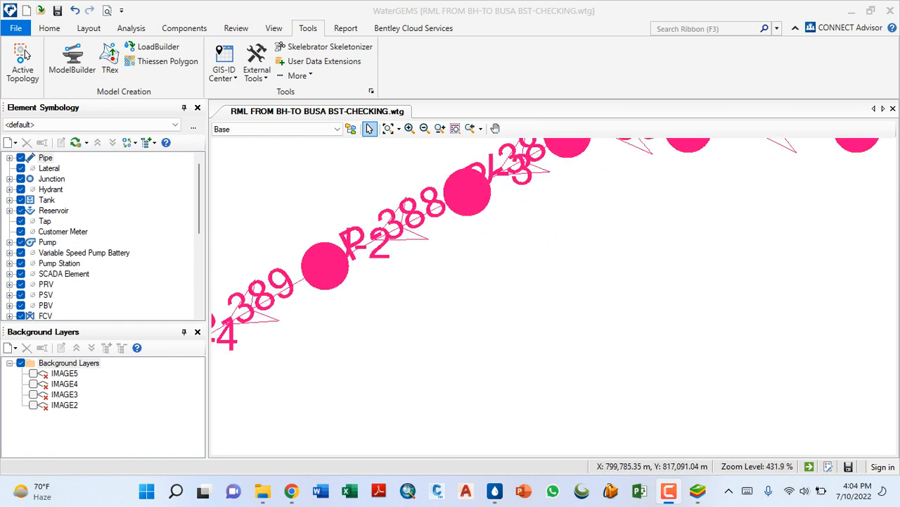
{"action": "scroll", "coordinate": [292, 334], "scroll_direction": "down", "scroll_amount": 8}
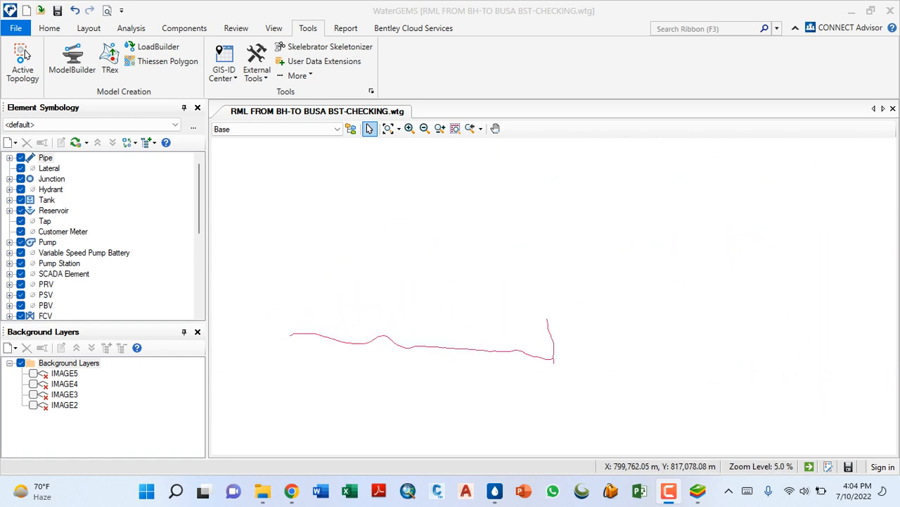
{"action": "scroll", "coordinate": [325, 262], "scroll_direction": "down", "scroll_amount": 4}
{"action": "scroll", "coordinate": [401, 253], "scroll_direction": "up", "scroll_amount": 12}
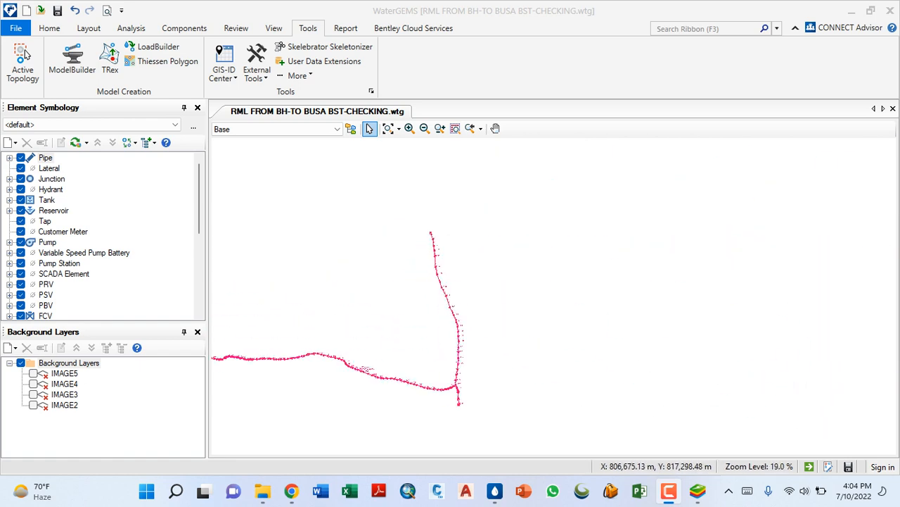
{"action": "scroll", "coordinate": [429, 225], "scroll_direction": "up", "scroll_amount": 6}
{"action": "scroll", "coordinate": [429, 225], "scroll_direction": "down", "scroll_amount": 4}
{"action": "scroll", "coordinate": [429, 281], "scroll_direction": "down", "scroll_amount": 1}
{"action": "scroll", "coordinate": [429, 281], "scroll_direction": "up", "scroll_amount": 3}
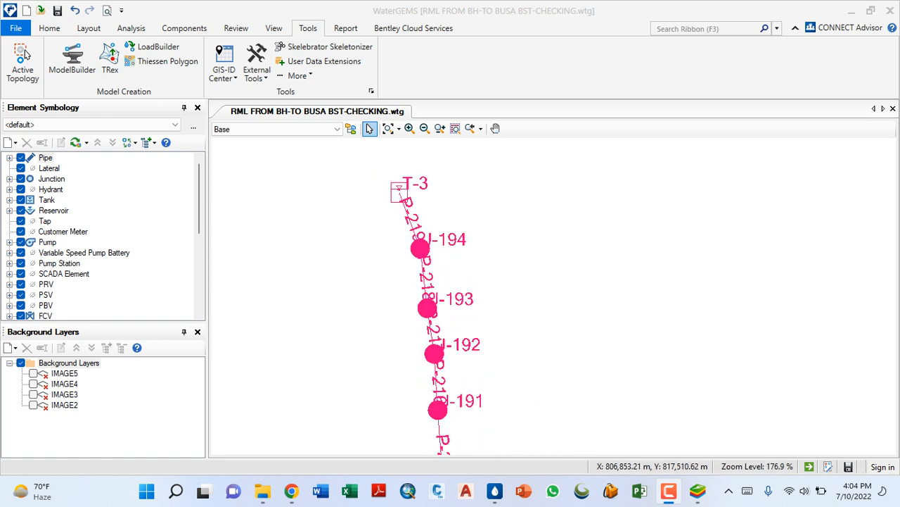
- Examine the branching at J-170 and the line through J-172 down to pump PMP-1 and reservoir R-1
{"action": "scroll", "coordinate": [429, 281], "scroll_direction": "down", "scroll_amount": 3}
{"action": "scroll", "coordinate": [429, 282], "scroll_direction": "down", "scroll_amount": 10}
{"action": "scroll", "coordinate": [461, 295], "scroll_direction": "up", "scroll_amount": 10}
{"action": "scroll", "coordinate": [436, 247], "scroll_direction": "up", "scroll_amount": 3}
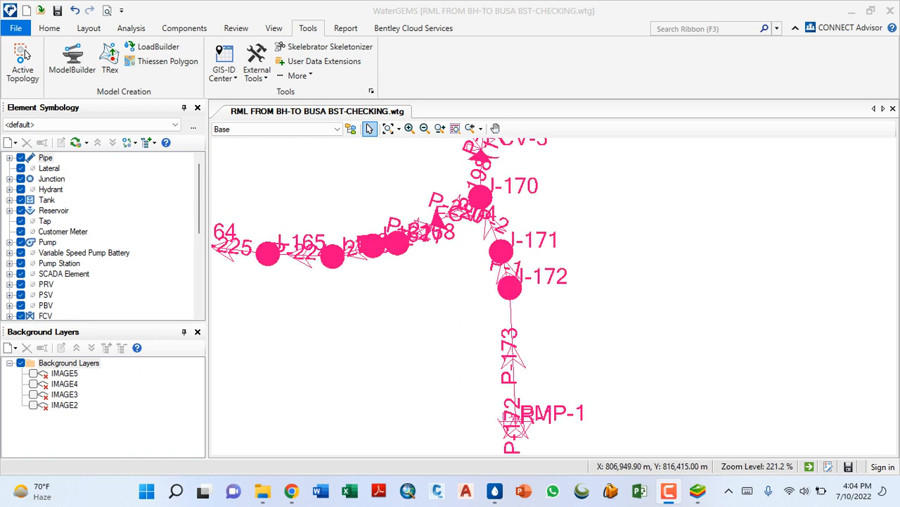
{"action": "scroll", "coordinate": [436, 246], "scroll_direction": "down", "scroll_amount": 2}
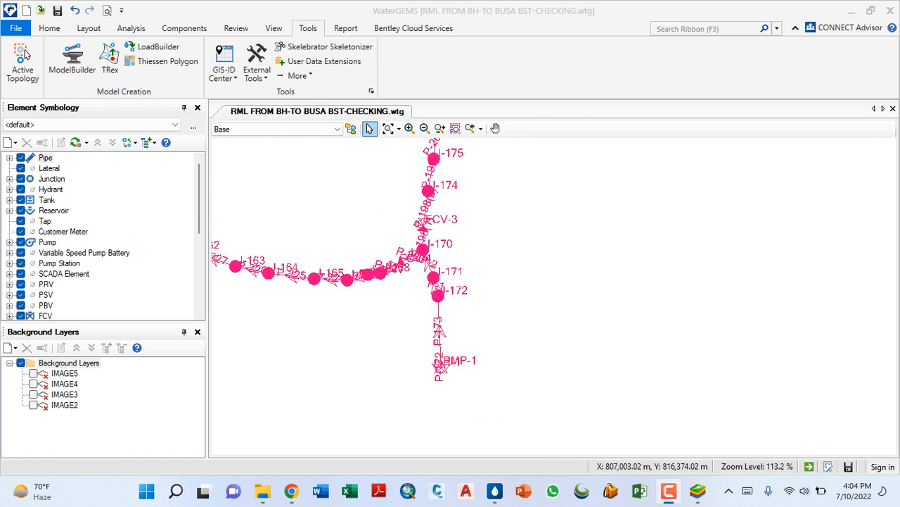
{"action": "scroll", "coordinate": [425, 338], "scroll_direction": "down", "scroll_amount": 3}
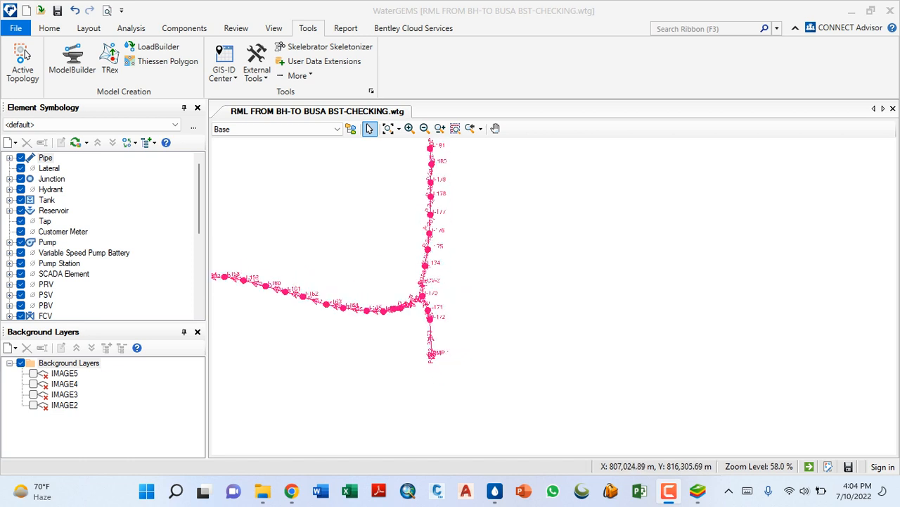
{"action": "scroll", "coordinate": [433, 337], "scroll_direction": "up", "scroll_amount": 5}
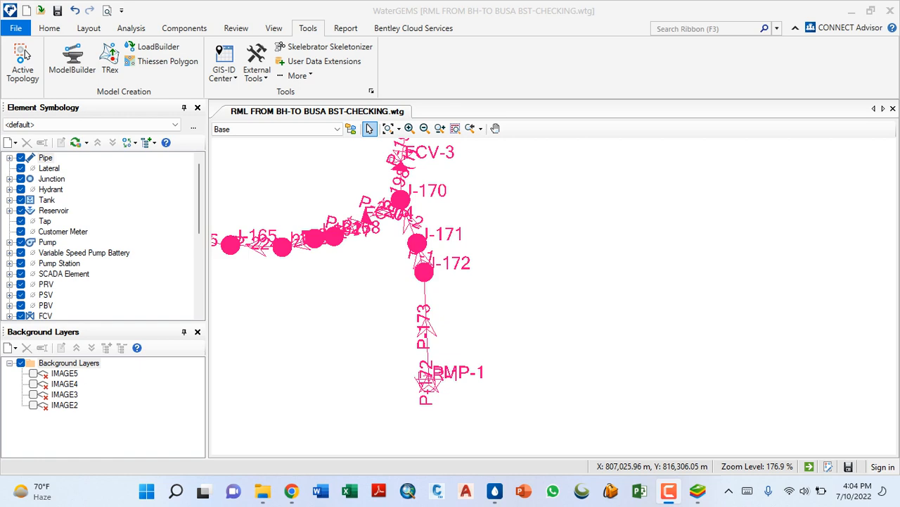
{"action": "scroll", "coordinate": [416, 327], "scroll_direction": "down", "scroll_amount": 3}
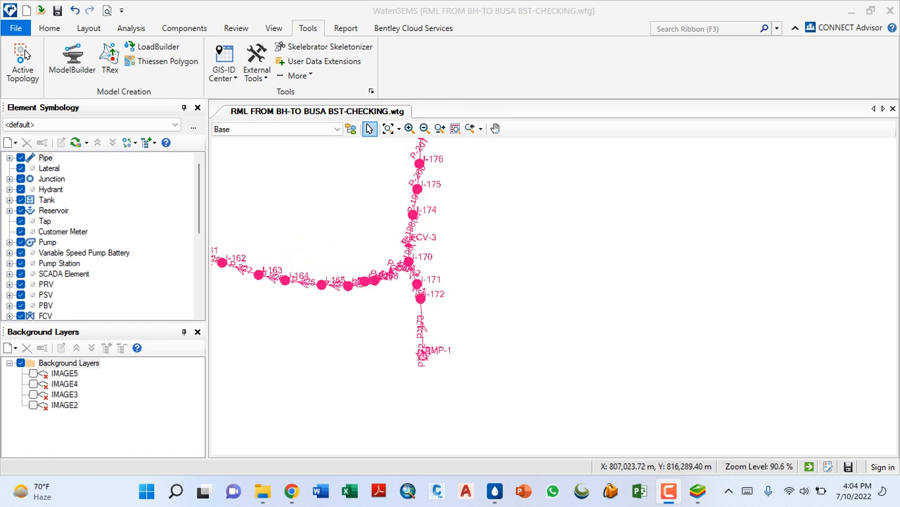
{"action": "scroll", "coordinate": [409, 356], "scroll_direction": "up", "scroll_amount": 5}
{"action": "scroll", "coordinate": [372, 293], "scroll_direction": "down", "scroll_amount": 4}
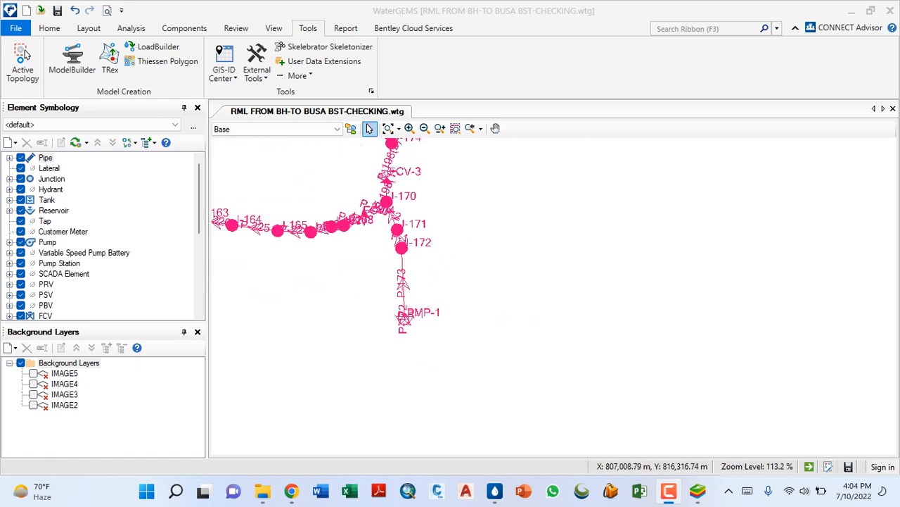
{"action": "scroll", "coordinate": [405, 316], "scroll_direction": "up", "scroll_amount": 5}
{"action": "scroll", "coordinate": [404, 315], "scroll_direction": "down", "scroll_amount": 4}
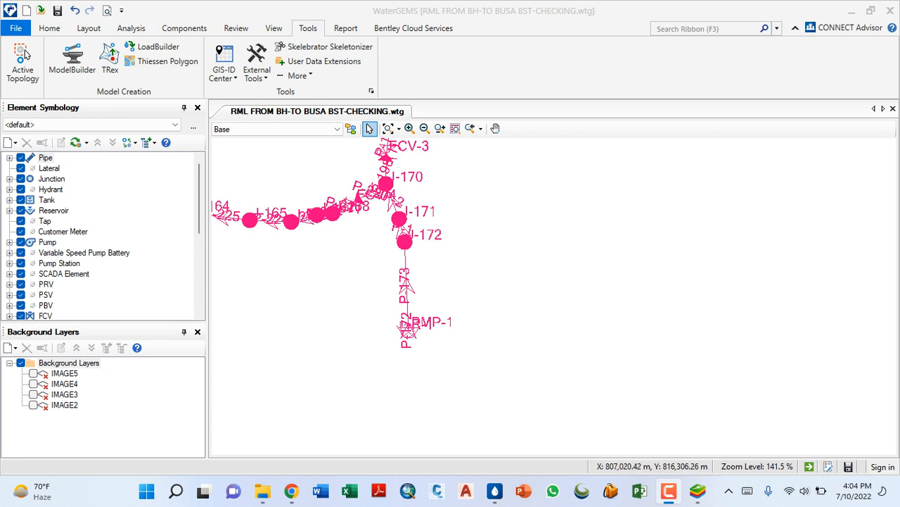
{"action": "scroll", "coordinate": [404, 324], "scroll_direction": "up", "scroll_amount": 8}
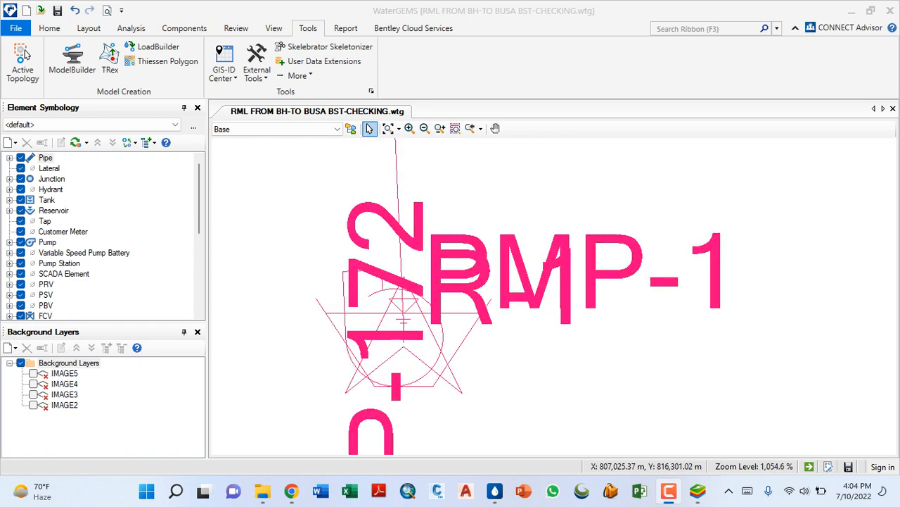
{"action": "scroll", "coordinate": [406, 340], "scroll_direction": "down", "scroll_amount": 2}
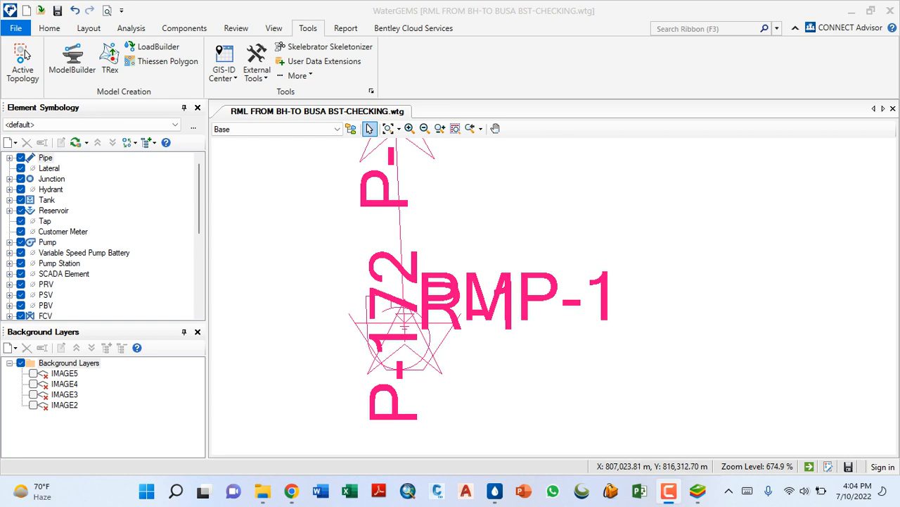
{"action": "scroll", "coordinate": [385, 318], "scroll_direction": "up", "scroll_amount": 6}
{"action": "scroll", "coordinate": [404, 309], "scroll_direction": "down", "scroll_amount": 5}
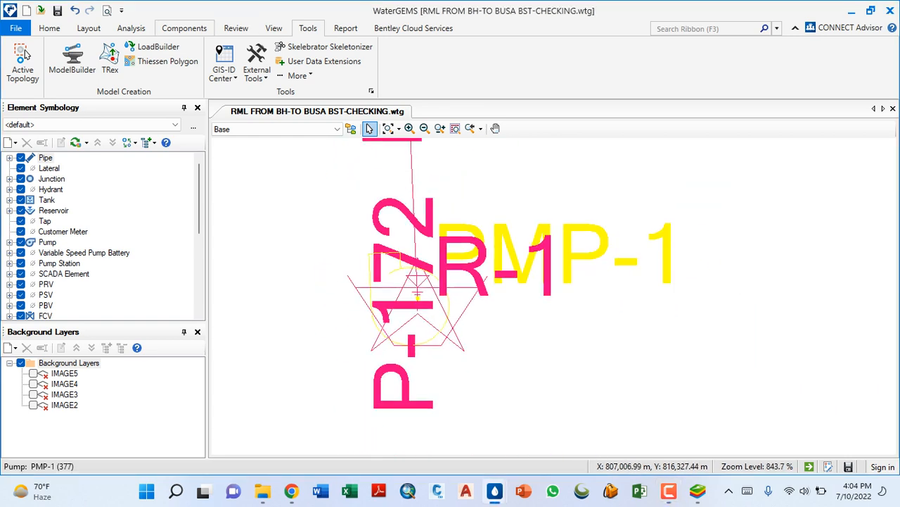
- Change the drawing's selection color to blue in the global options
{"action": "left_click", "coordinate": [49, 28]}
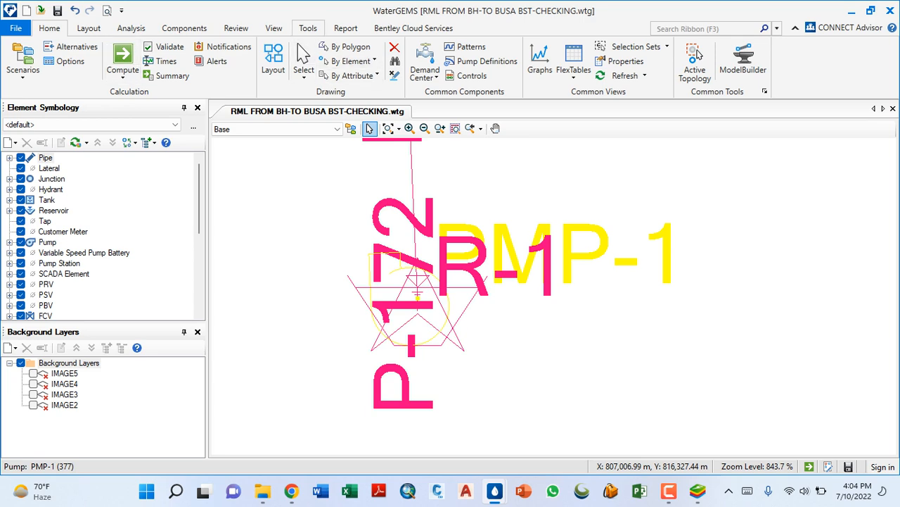
{"action": "left_click", "coordinate": [309, 28]}
{"action": "left_click", "coordinate": [371, 92]}
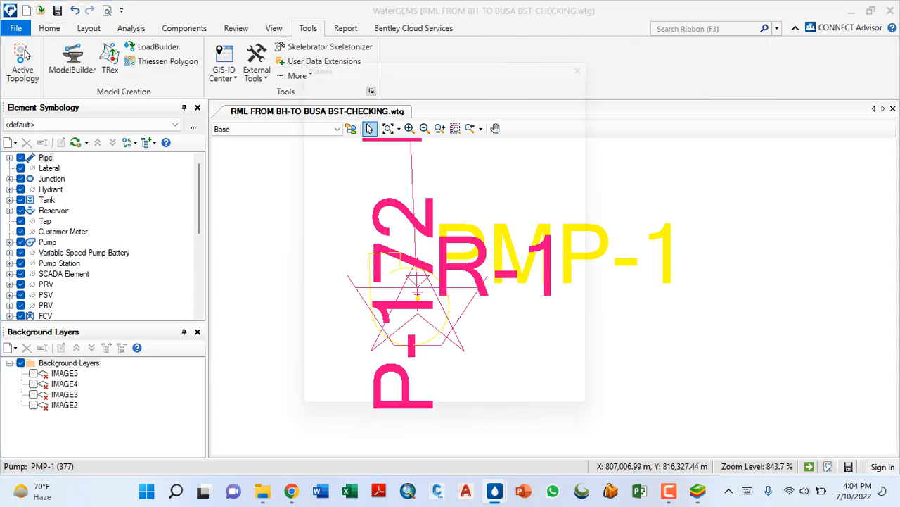
{"action": "left_click", "coordinate": [427, 260]}
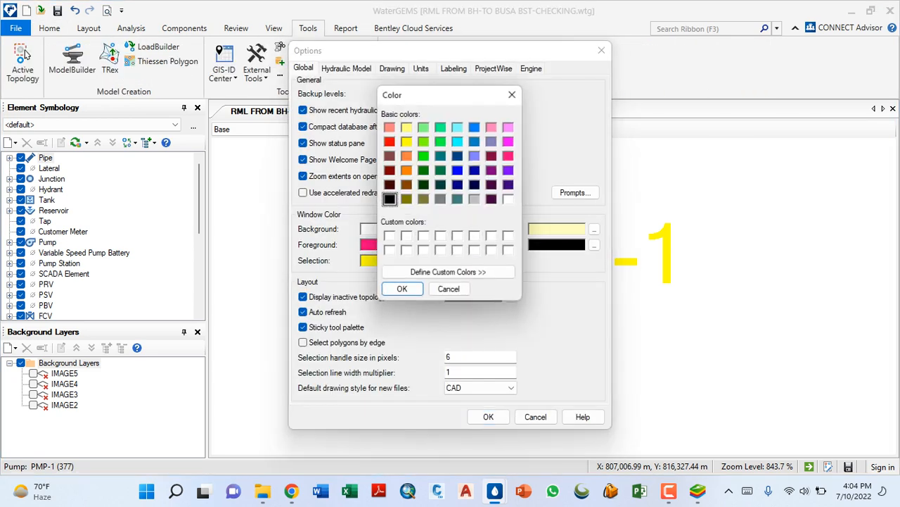
{"action": "left_click", "coordinate": [458, 170]}
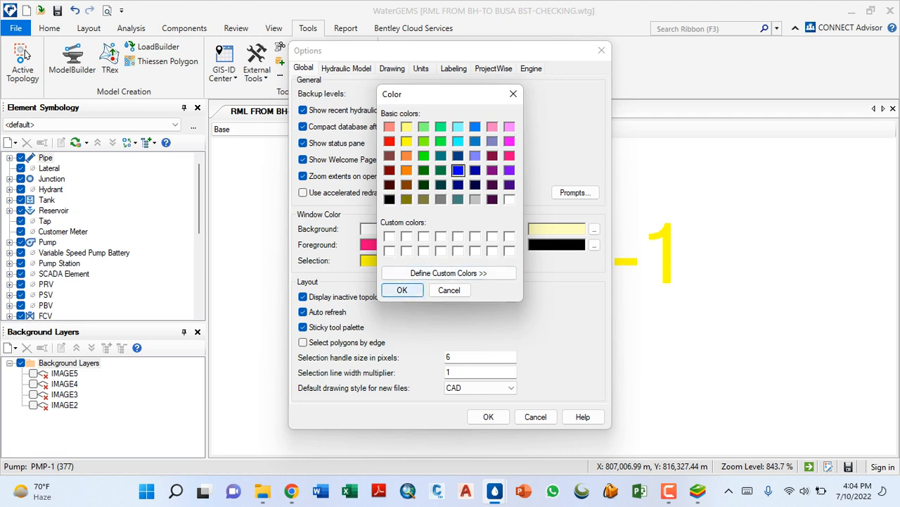
{"action": "left_click", "coordinate": [402, 290]}
{"action": "left_click", "coordinate": [488, 416]}
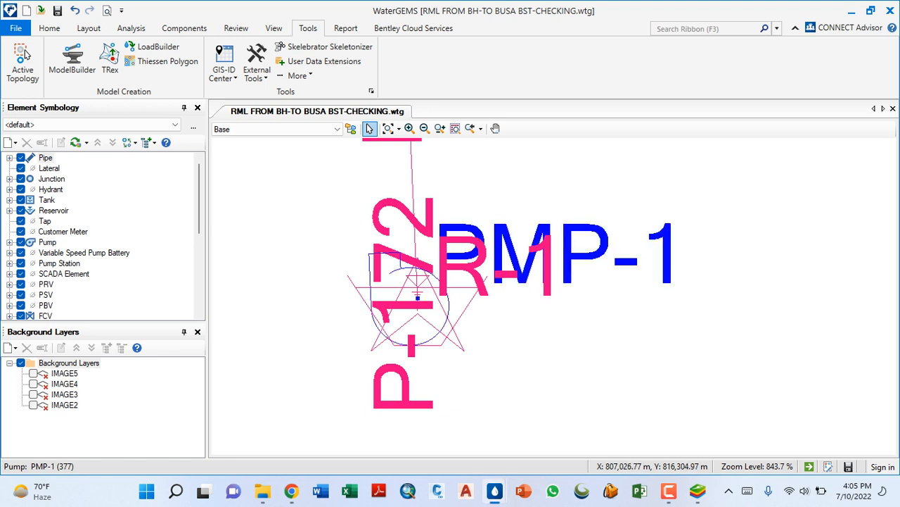
- Select reservoir R-1 to inspect its symbol overlapping pump PMP-1 and clear the selection
{"action": "left_click", "coordinate": [418, 309]}
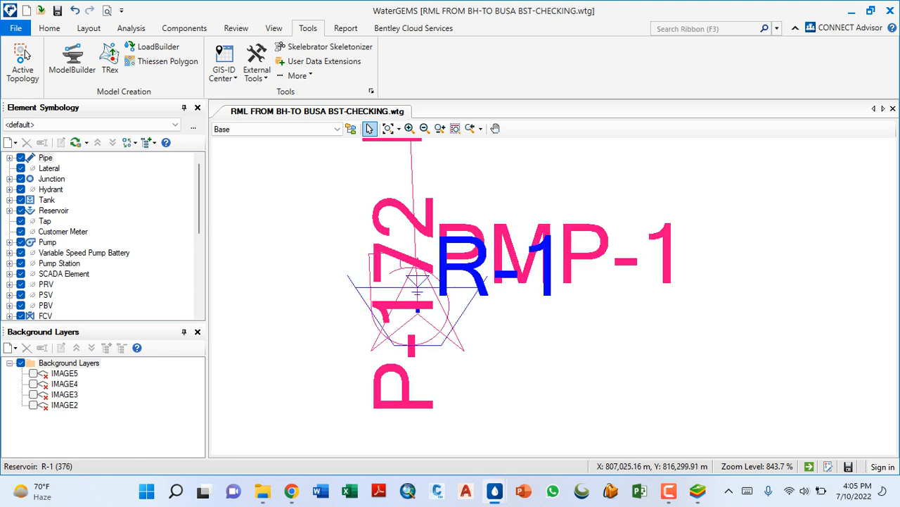
{"action": "scroll", "coordinate": [418, 309], "scroll_direction": "up", "scroll_amount": 2}
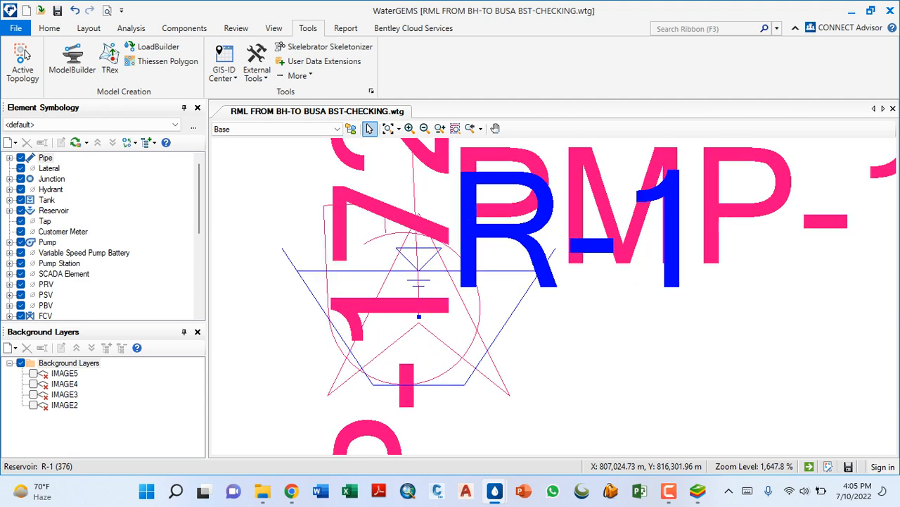
{"action": "key", "text": "Escape"}
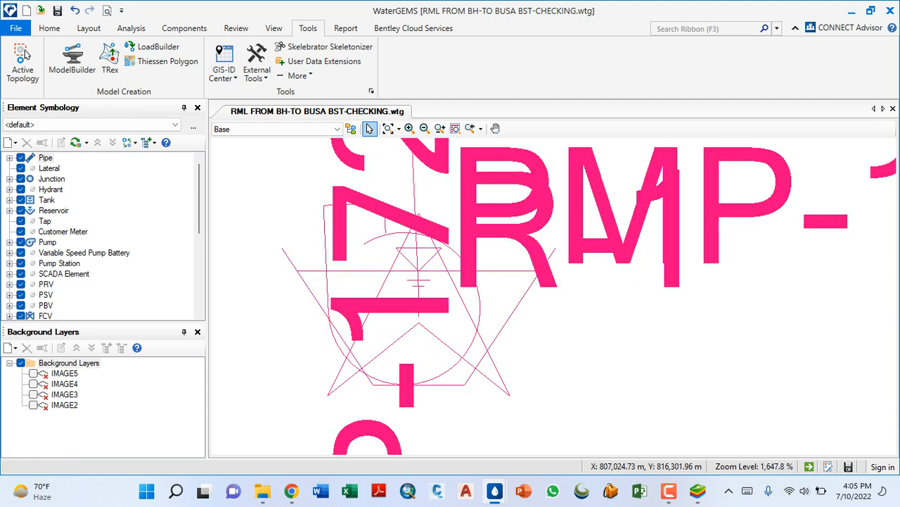
- Open the properties of junction J-172 and look up its X and Y coordinates
{"action": "scroll", "coordinate": [415, 295], "scroll_direction": "down", "scroll_amount": 6}
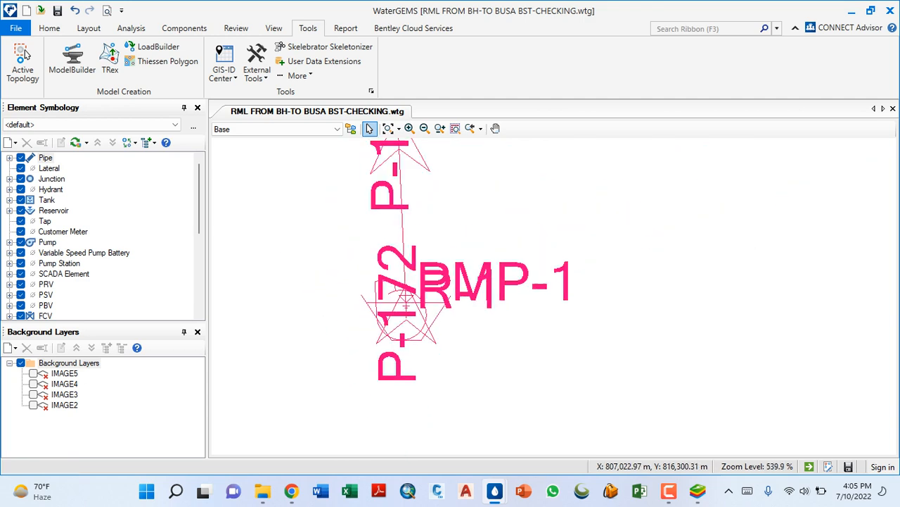
{"action": "scroll", "coordinate": [391, 176], "scroll_direction": "up", "scroll_amount": 3}
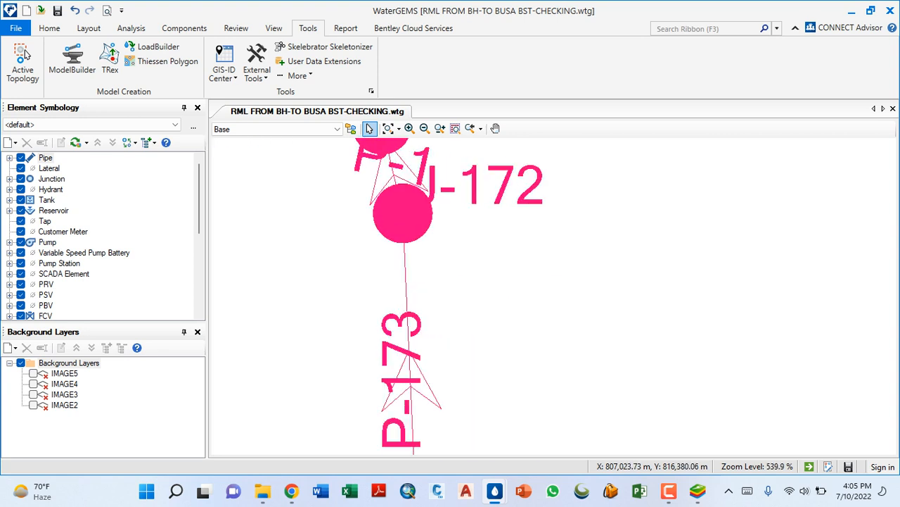
{"action": "double_click", "coordinate": [404, 223]}
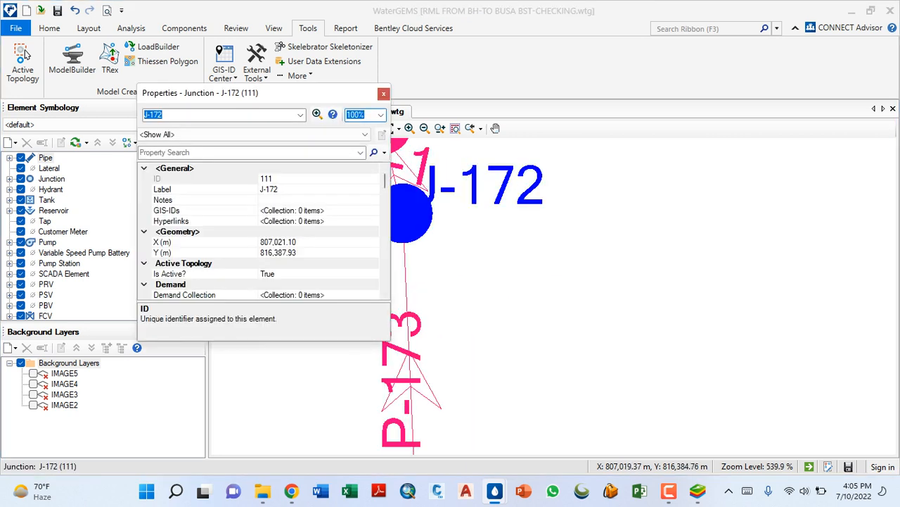
{"action": "left_click", "coordinate": [297, 242]}
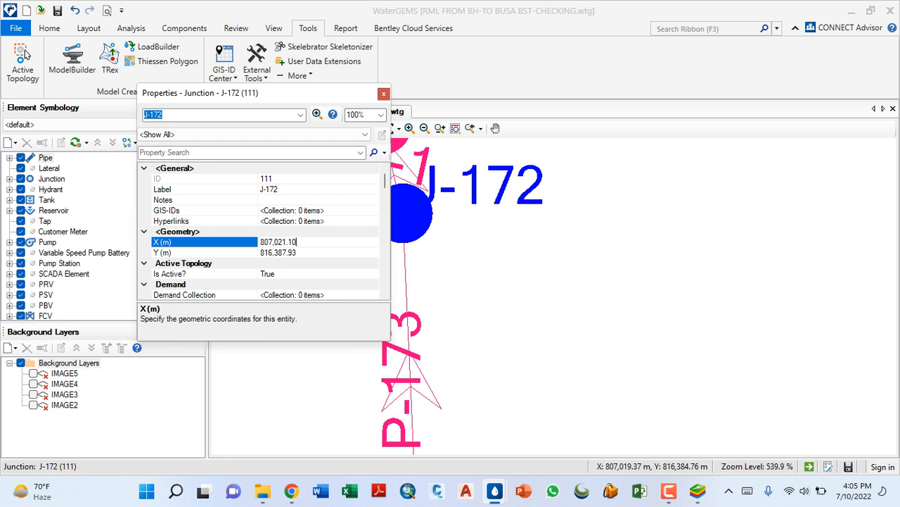
- Examine the line from J-172 along P-173 to the pump and bring up reservoir R-1's properties to compare its coordinates
{"action": "scroll", "coordinate": [422, 268], "scroll_direction": "down", "scroll_amount": 2}
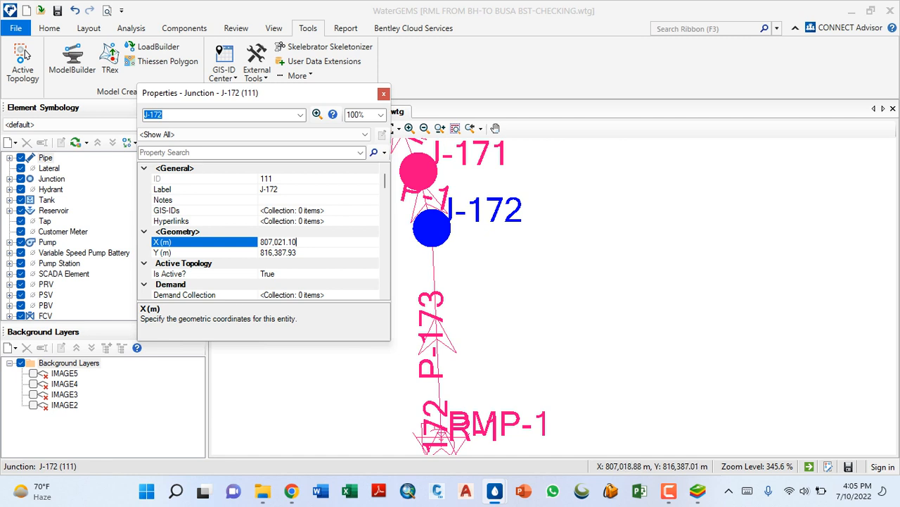
{"action": "scroll", "coordinate": [427, 235], "scroll_direction": "down", "scroll_amount": 2}
{"action": "scroll", "coordinate": [424, 235], "scroll_direction": "up", "scroll_amount": 2}
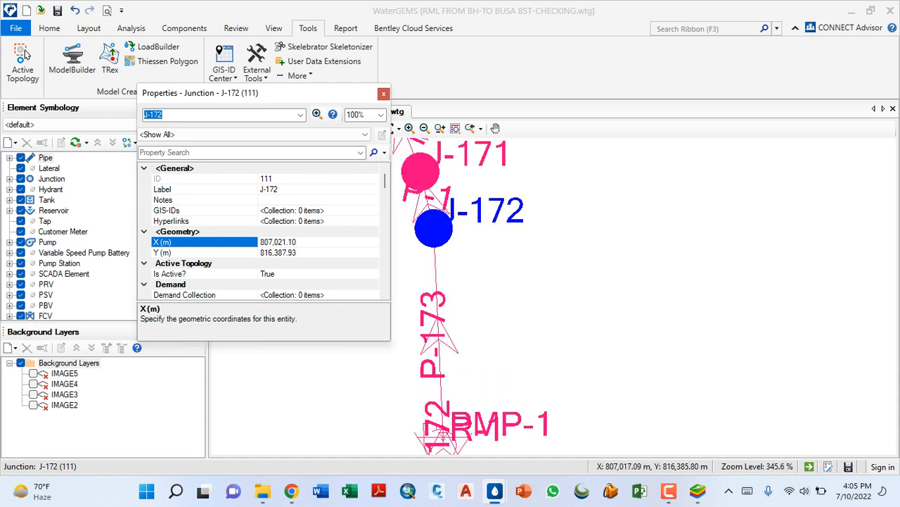
{"action": "scroll", "coordinate": [426, 236], "scroll_direction": "down", "scroll_amount": 1}
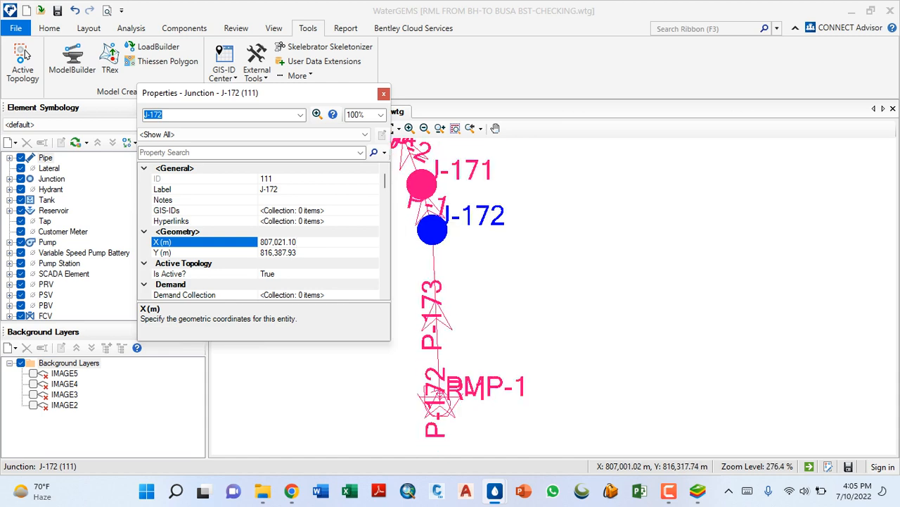
{"action": "scroll", "coordinate": [450, 432], "scroll_direction": "up", "scroll_amount": 4}
{"action": "scroll", "coordinate": [450, 432], "scroll_direction": "down", "scroll_amount": 3}
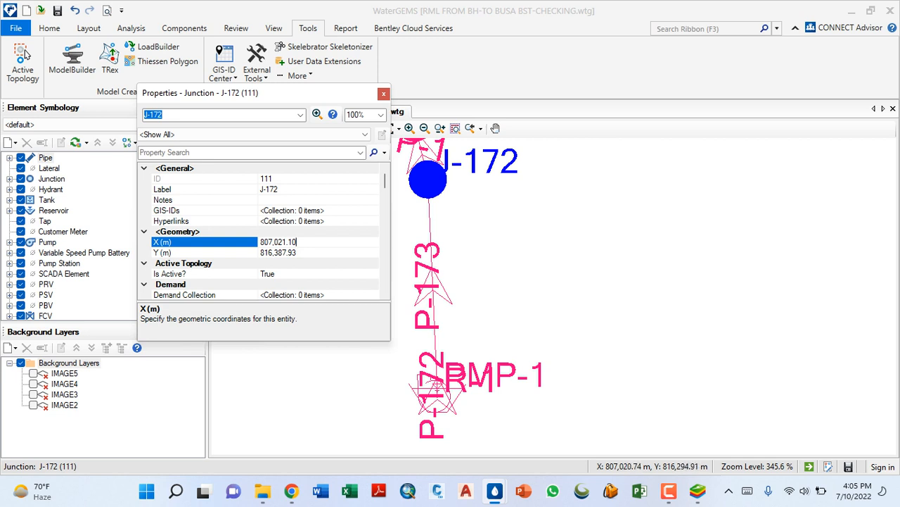
{"action": "scroll", "coordinate": [433, 430], "scroll_direction": "up", "scroll_amount": 2}
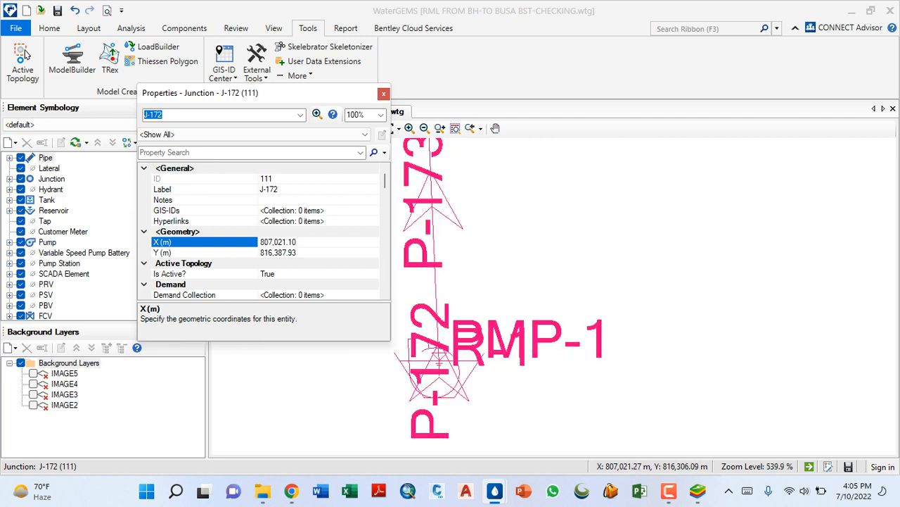
{"action": "left_click", "coordinate": [473, 371]}
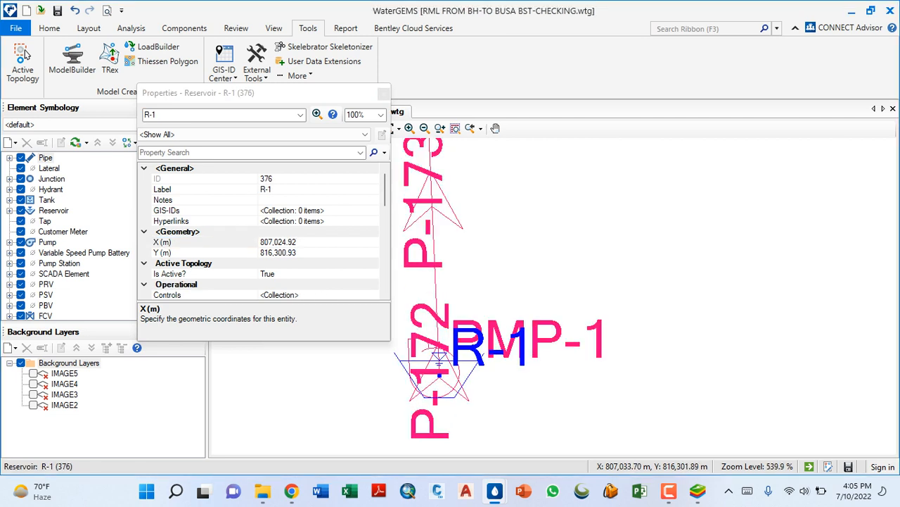
{"action": "scroll", "coordinate": [489, 441], "scroll_direction": "down", "scroll_amount": 2}
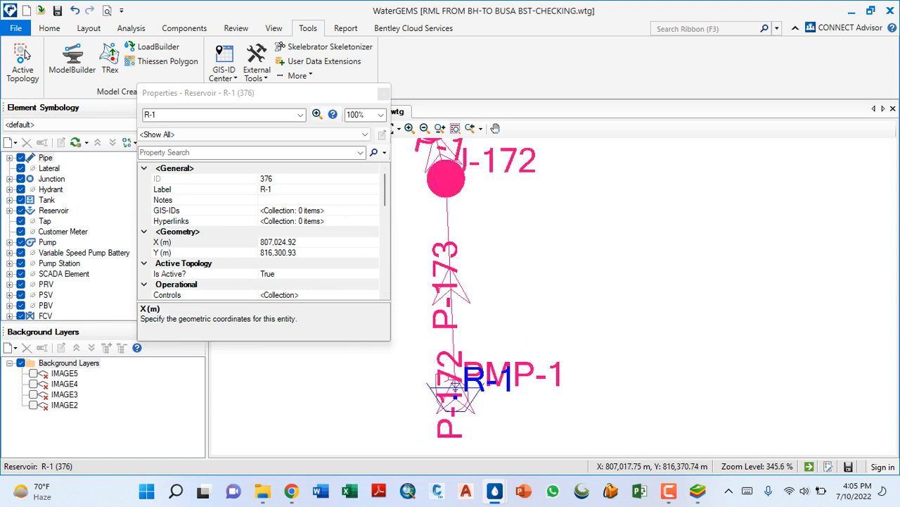
- Reselect junction J-172 and find its elevation among its physical properties
{"action": "left_click", "coordinate": [440, 188]}
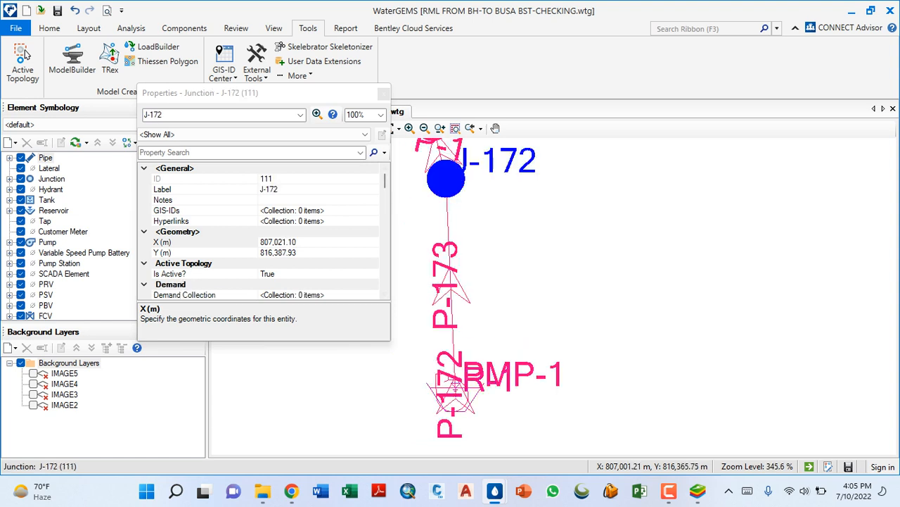
{"action": "scroll", "coordinate": [260, 232], "scroll_direction": "down", "scroll_amount": 1}
{"action": "scroll", "coordinate": [261, 232], "scroll_direction": "down", "scroll_amount": 2}
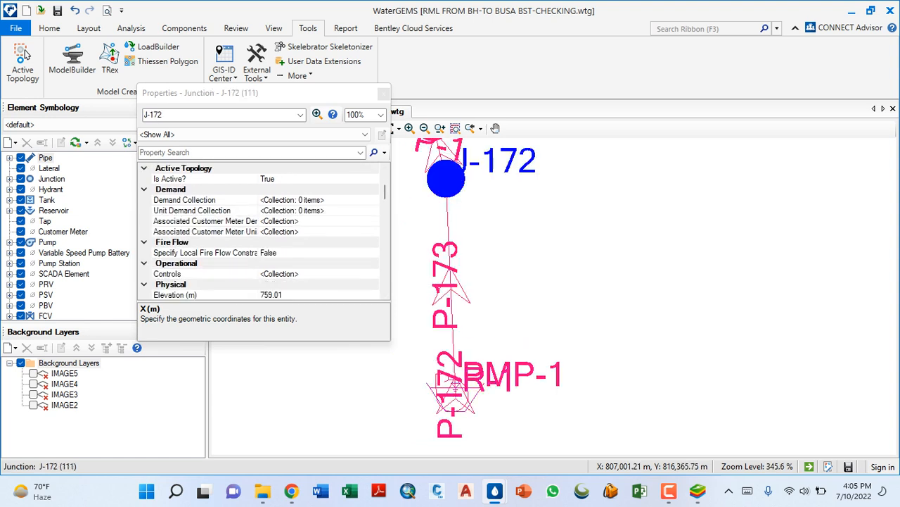
{"action": "scroll", "coordinate": [260, 232], "scroll_direction": "down", "scroll_amount": 1}
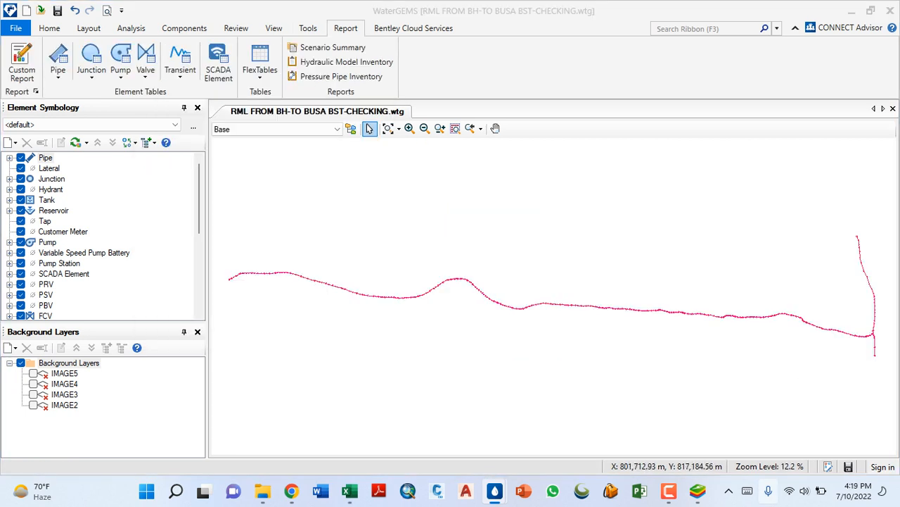
{"action": "scroll", "coordinate": [340, 252], "scroll_direction": "down", "scroll_amount": 3}
- Examine the network around J-170 and J-172 and follow pipe P-173 down to pump PMP-1 and reservoir R-1
{"action": "scroll", "coordinate": [615, 309], "scroll_direction": "up", "scroll_amount": 7}
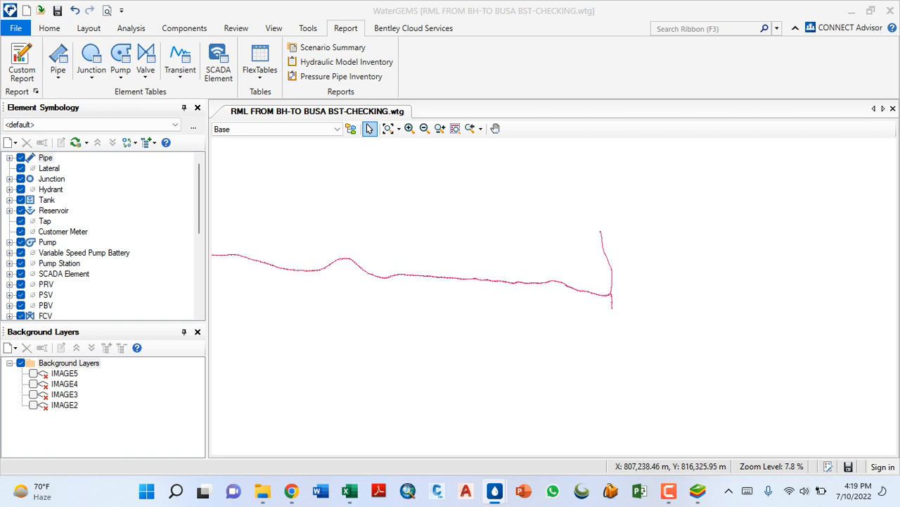
{"action": "scroll", "coordinate": [584, 319], "scroll_direction": "up", "scroll_amount": 3}
{"action": "scroll", "coordinate": [443, 269], "scroll_direction": "down", "scroll_amount": 3}
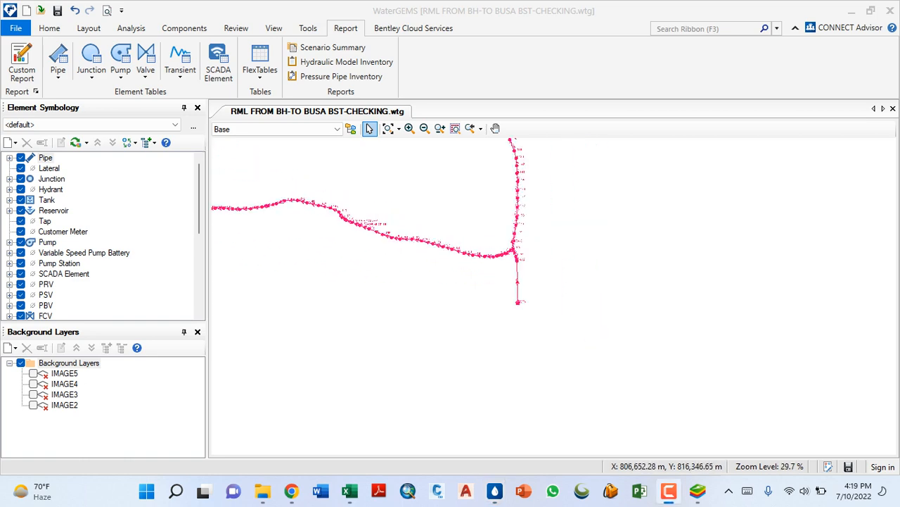
{"action": "scroll", "coordinate": [529, 253], "scroll_direction": "up", "scroll_amount": 8}
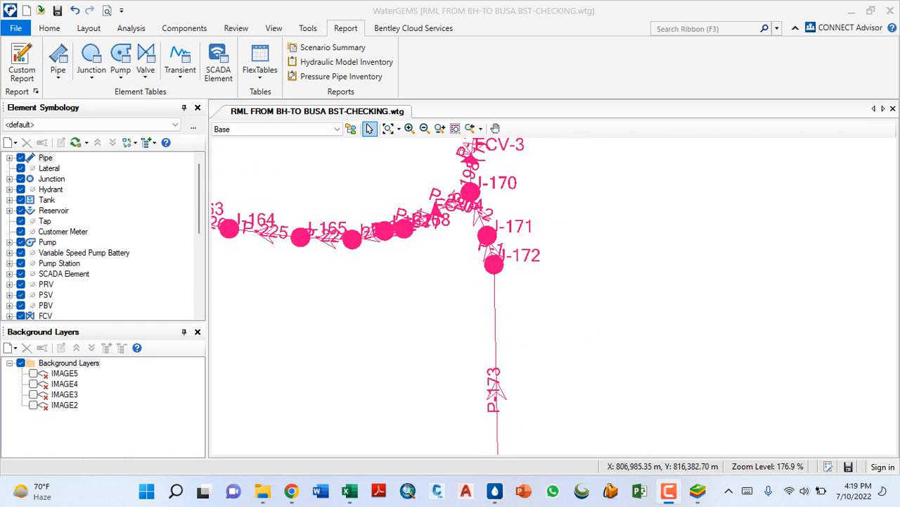
{"action": "scroll", "coordinate": [529, 253], "scroll_direction": "down", "scroll_amount": 3}
{"action": "scroll", "coordinate": [468, 407], "scroll_direction": "up", "scroll_amount": 4}
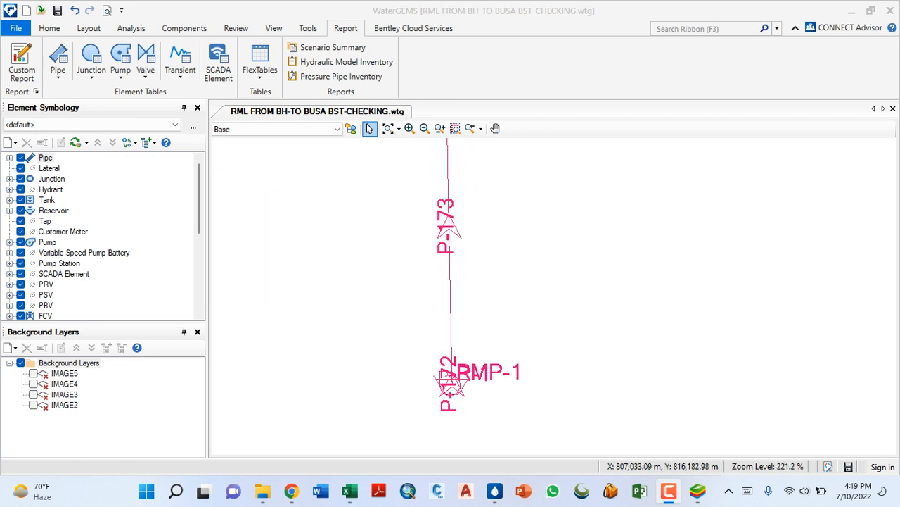
{"action": "scroll", "coordinate": [451, 401], "scroll_direction": "down", "scroll_amount": 2}
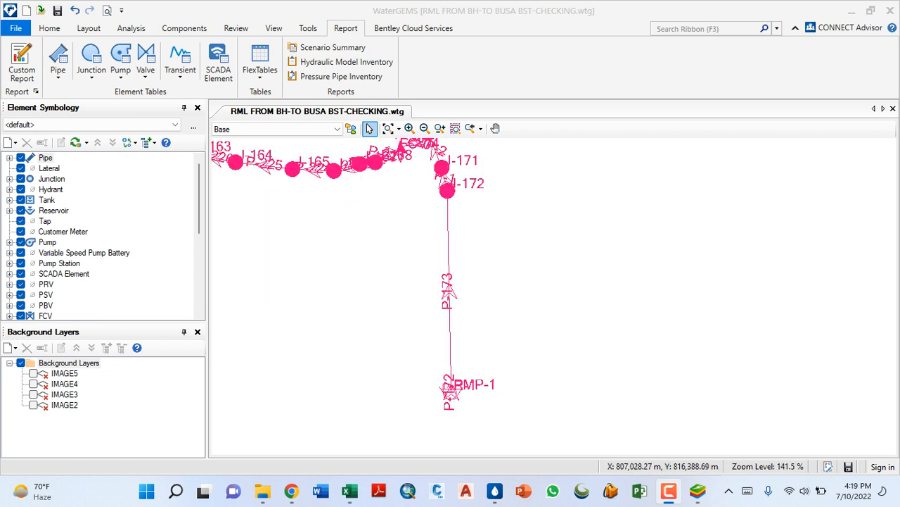
{"action": "scroll", "coordinate": [451, 175], "scroll_direction": "up", "scroll_amount": 3}
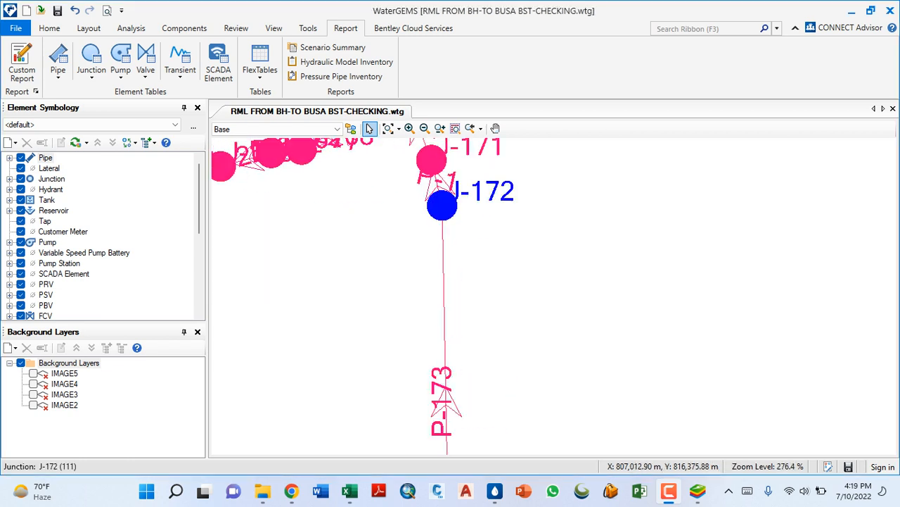
{"action": "scroll", "coordinate": [395, 281], "scroll_direction": "down", "scroll_amount": 2}
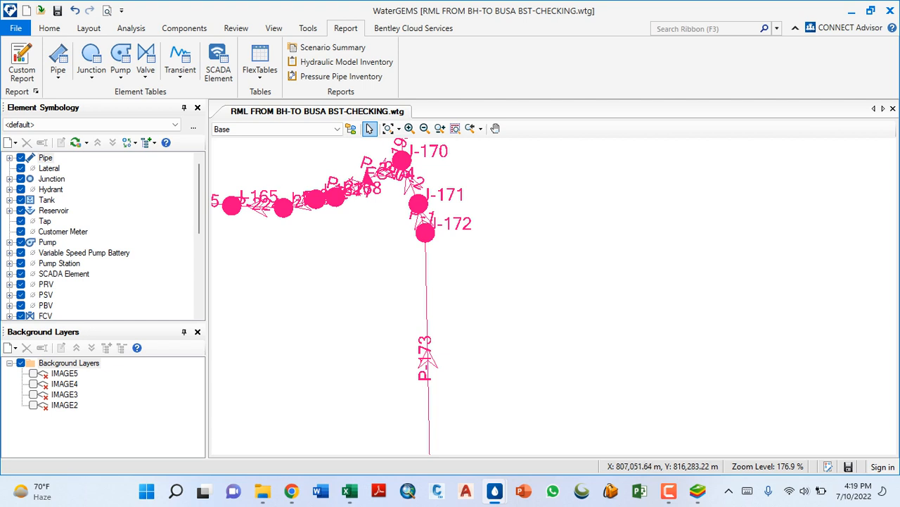
{"action": "scroll", "coordinate": [464, 312], "scroll_direction": "down", "scroll_amount": 2}
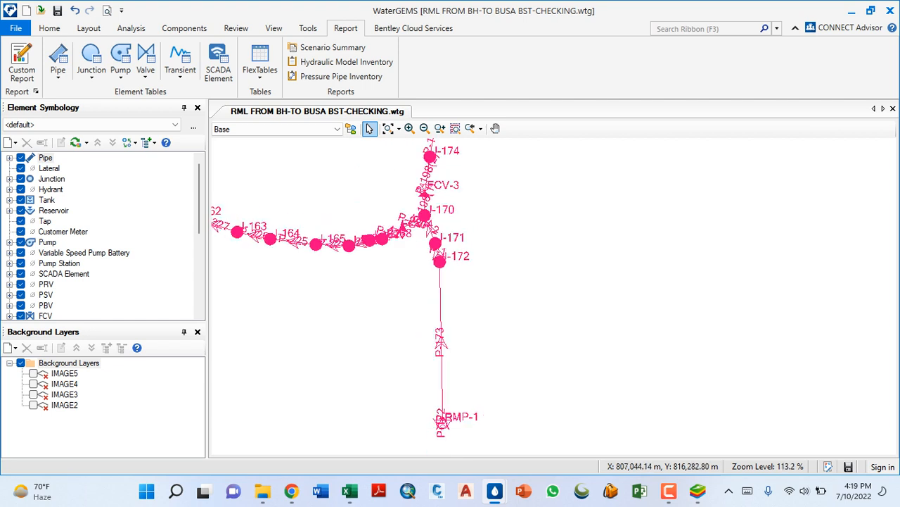
{"action": "scroll", "coordinate": [446, 431], "scroll_direction": "up", "scroll_amount": 4}
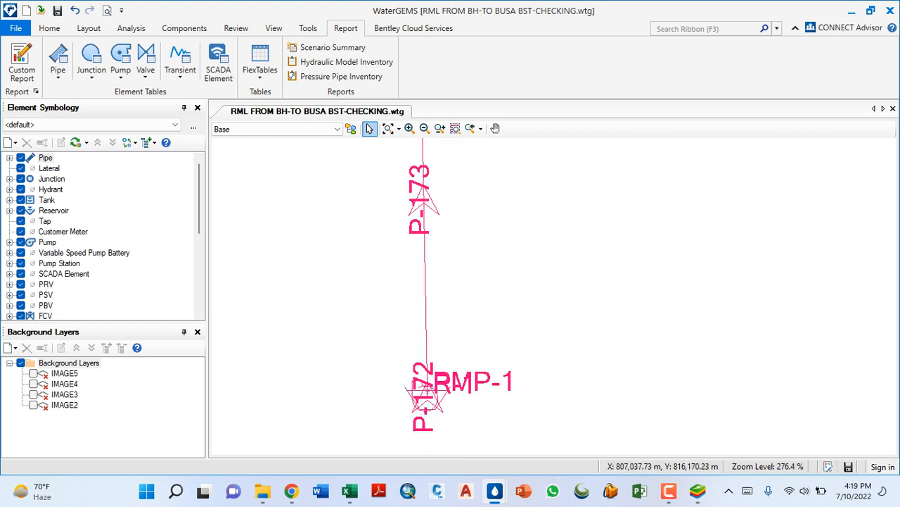
{"action": "scroll", "coordinate": [446, 430], "scroll_direction": "up", "scroll_amount": 4}
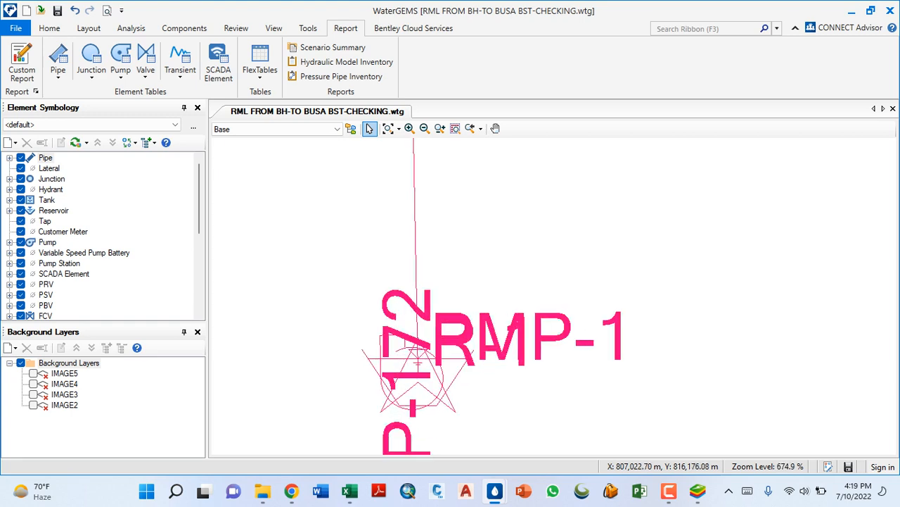
- Switch to the Book1 workbook in Excel and widen column E slightly
{"action": "key", "text": "alt+Tab"}
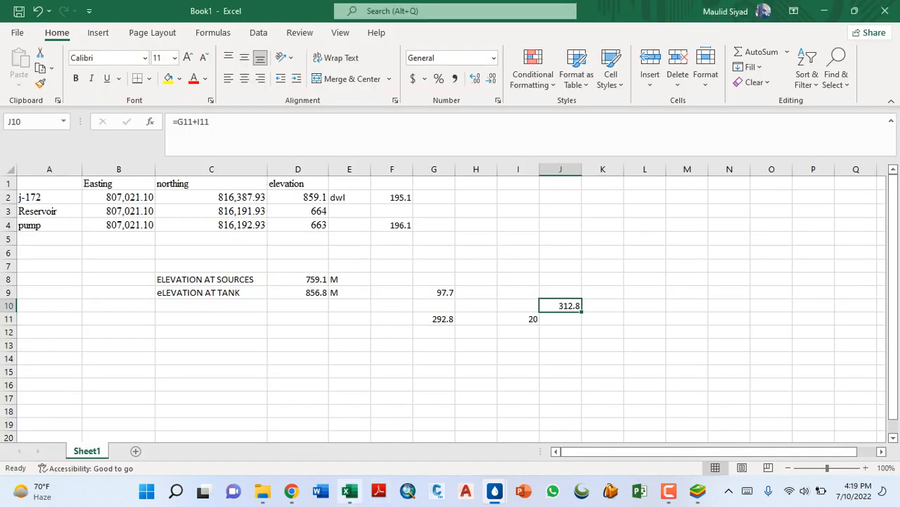
{"action": "left_click", "coordinate": [392, 197]}
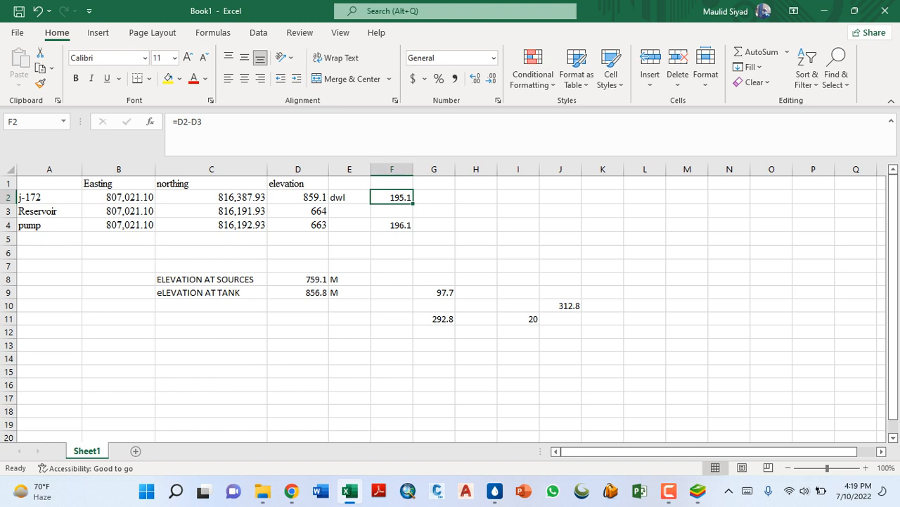
{"action": "left_click_drag", "start_coordinate": [371, 169], "coordinate": [385, 169]}
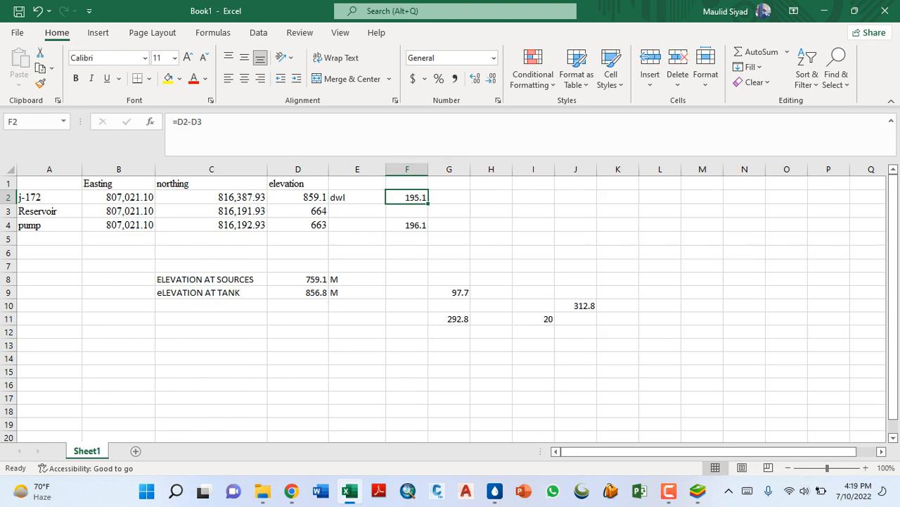
- Enter the unit M in G2, beside the elevation difference between j-172 and the reservoir
{"action": "left_click", "coordinate": [358, 198]}
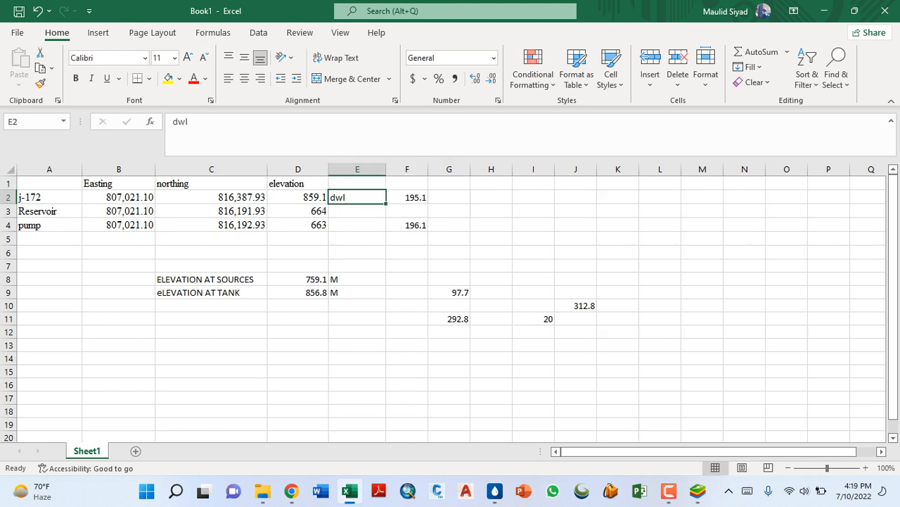
{"action": "left_click", "coordinate": [406, 198]}
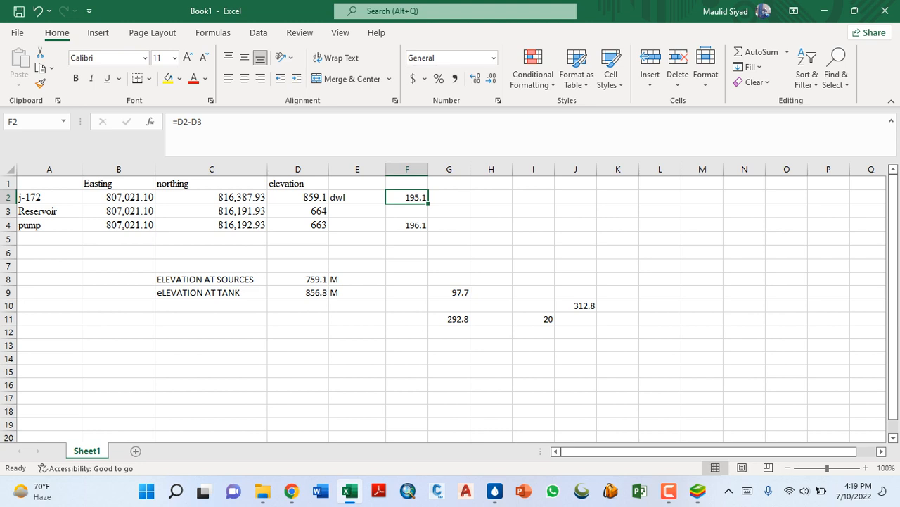
{"action": "left_click", "coordinate": [449, 198]}
{"action": "type", "text": "M"}
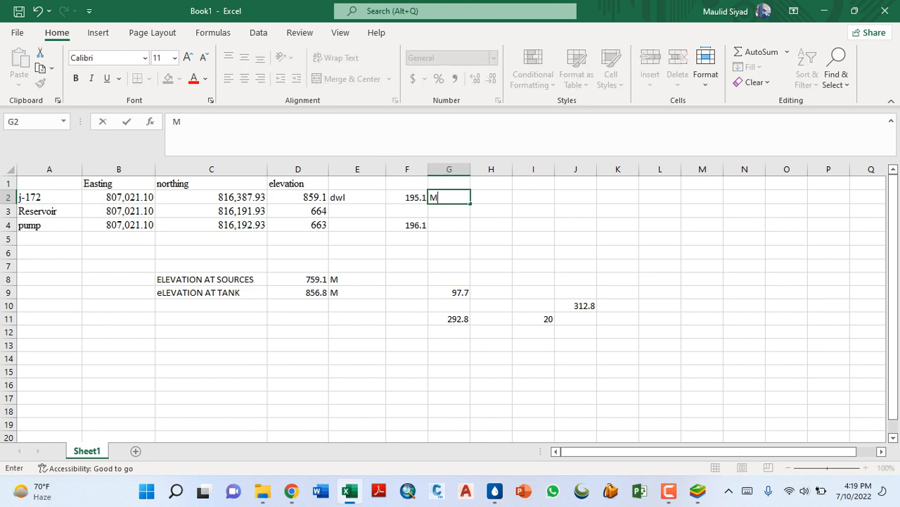
{"action": "key", "text": "Return"}
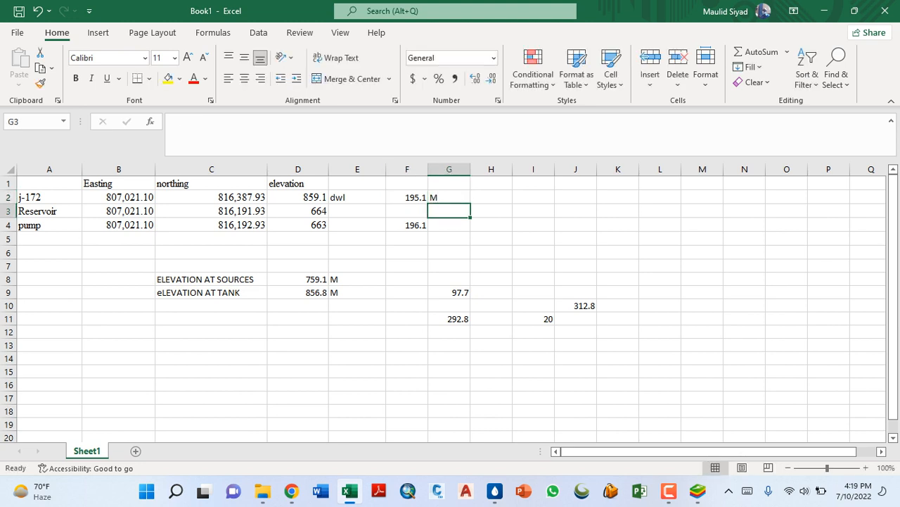
- Review the elevation differences in F2 and F4 against the northing and elevation columns for j-172, reservoir and pump
{"action": "left_click", "coordinate": [406, 197]}
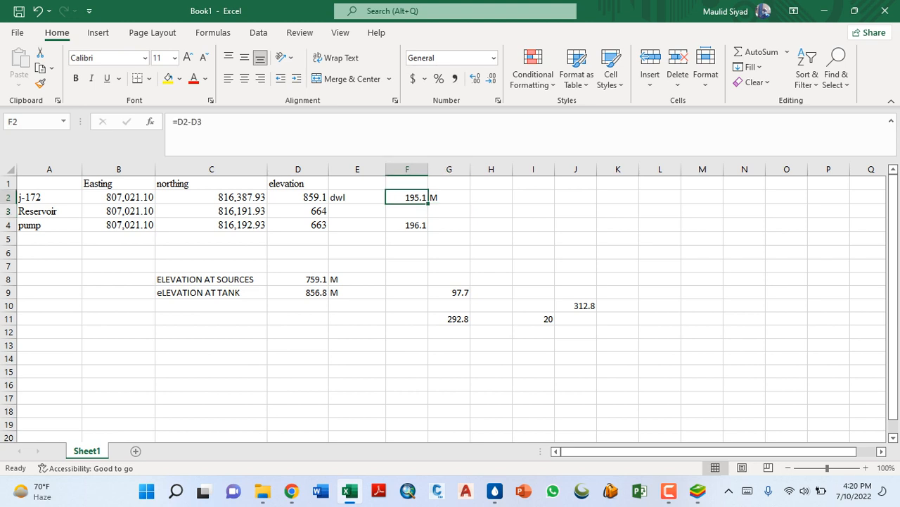
{"action": "left_click", "coordinate": [407, 211]}
{"action": "left_click", "coordinate": [407, 197]}
{"action": "left_click", "coordinate": [406, 225]}
{"action": "left_click", "coordinate": [406, 198]}
{"action": "left_click", "coordinate": [211, 183]}
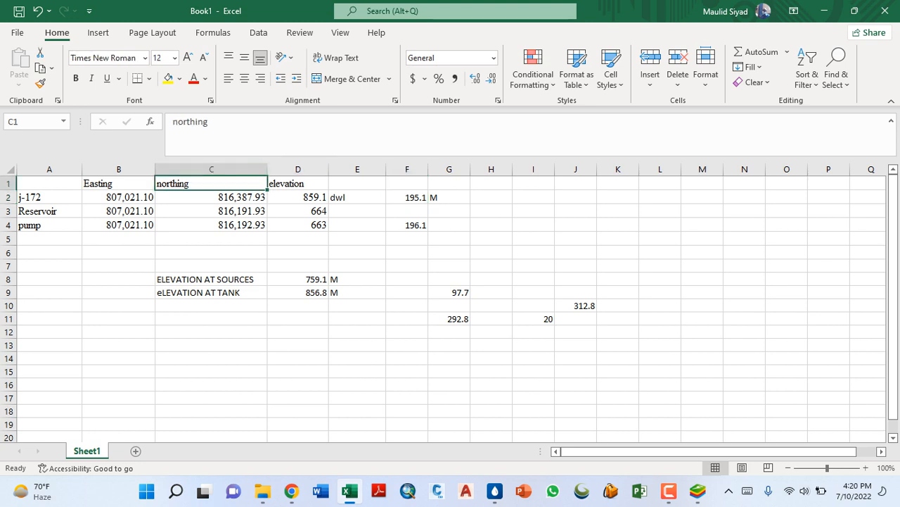
{"action": "left_click", "coordinate": [297, 184]}
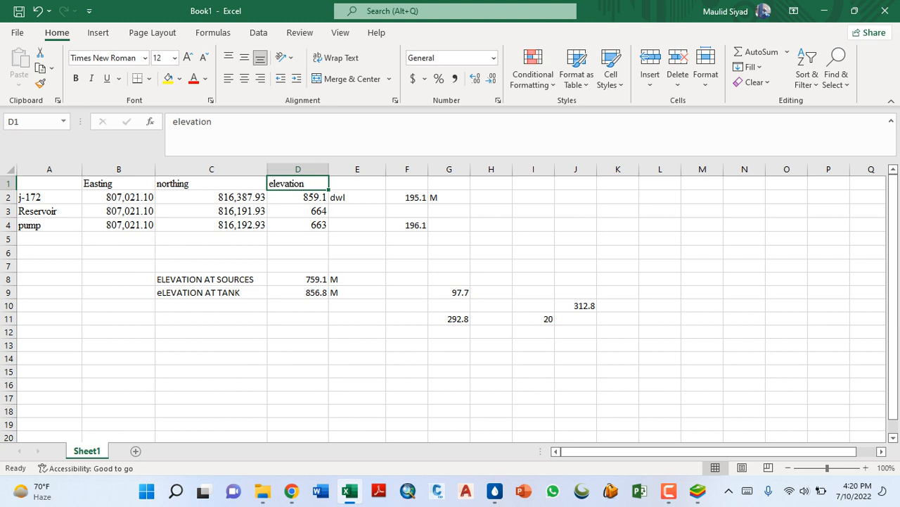
{"action": "left_click", "coordinate": [407, 198]}
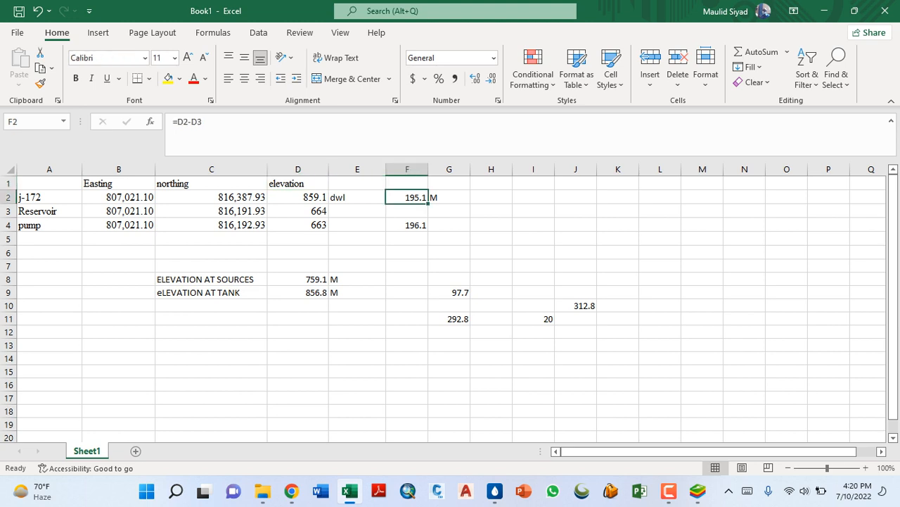
- Review the elevation of j-172, the pump's elevation difference in F4 and its northing formula in C4
{"action": "left_click", "coordinate": [298, 198]}
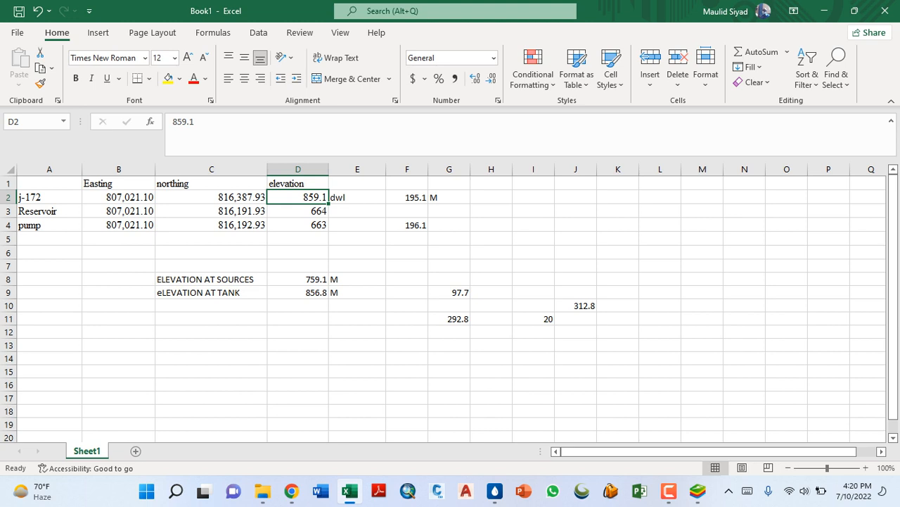
{"action": "left_click", "coordinate": [407, 225]}
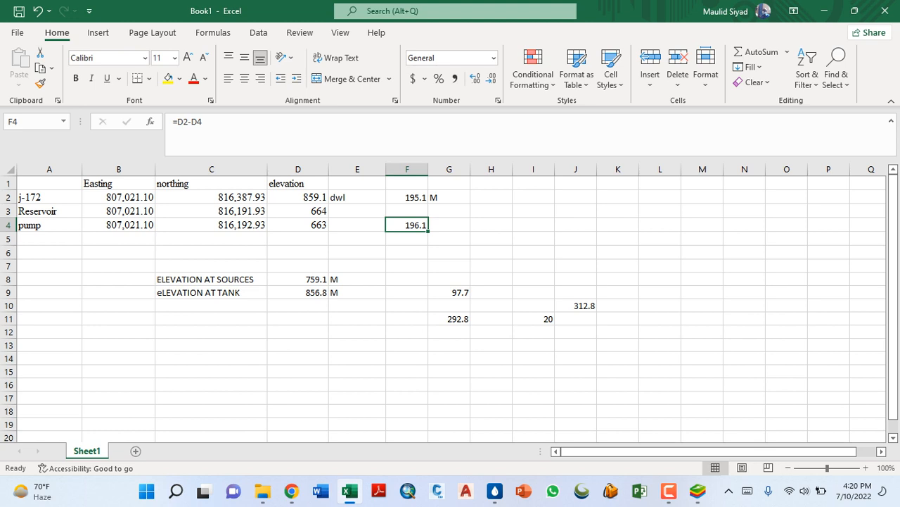
{"action": "left_click", "coordinate": [211, 226]}
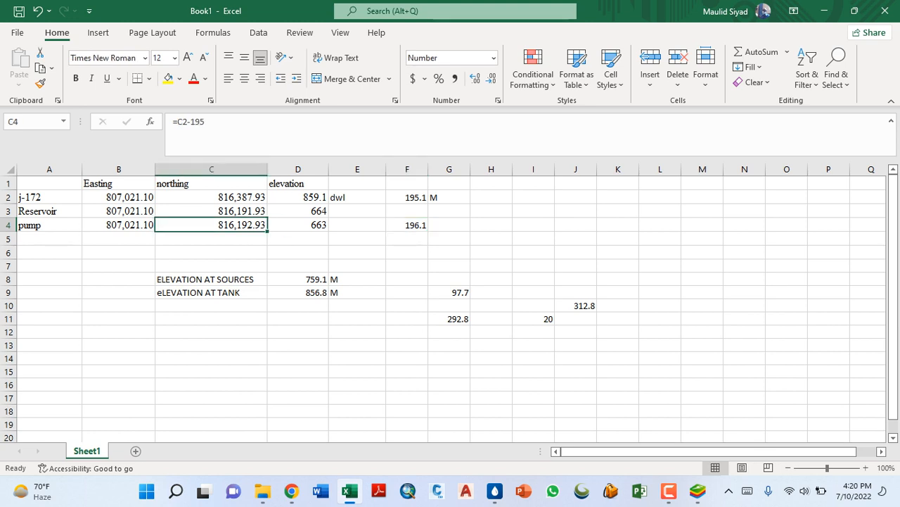
{"action": "left_click", "coordinate": [118, 197]}
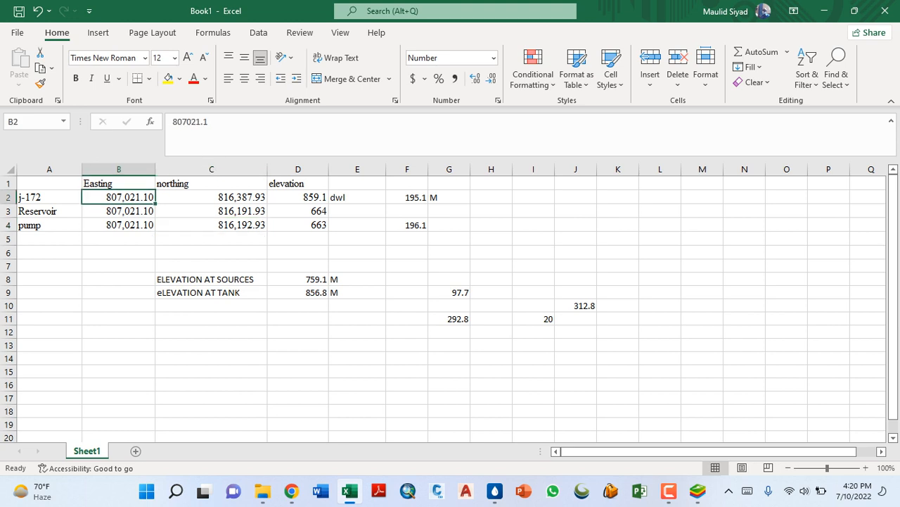
{"action": "left_click", "coordinate": [49, 197]}
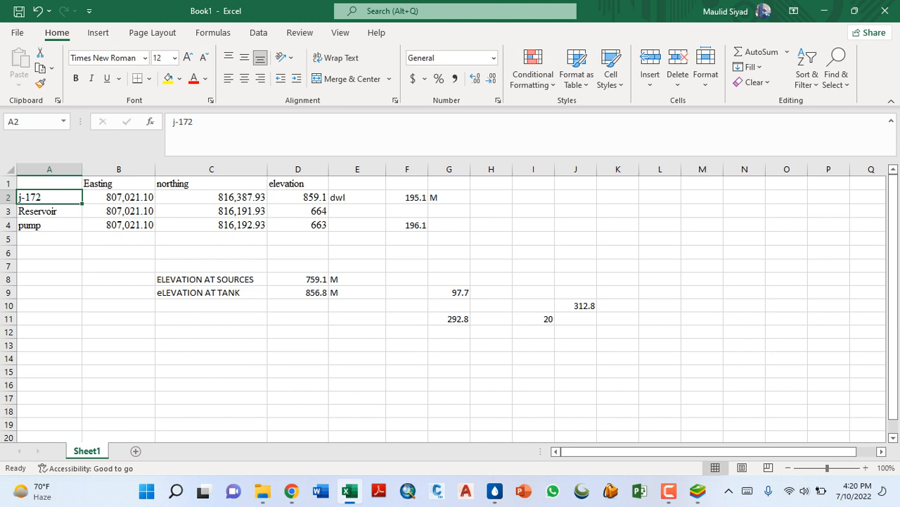
- Switch to the RML FROM BH-TO BUSA BST-CHECKING model in WaterGEMS and locate junction J-172 up the line from PMP-1
{"action": "left_click", "coordinate": [495, 492]}
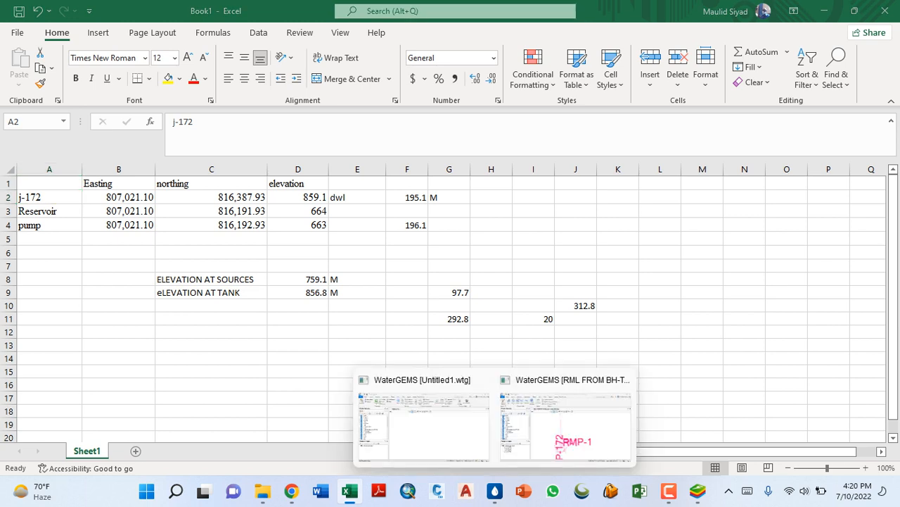
{"action": "left_click", "coordinate": [567, 435]}
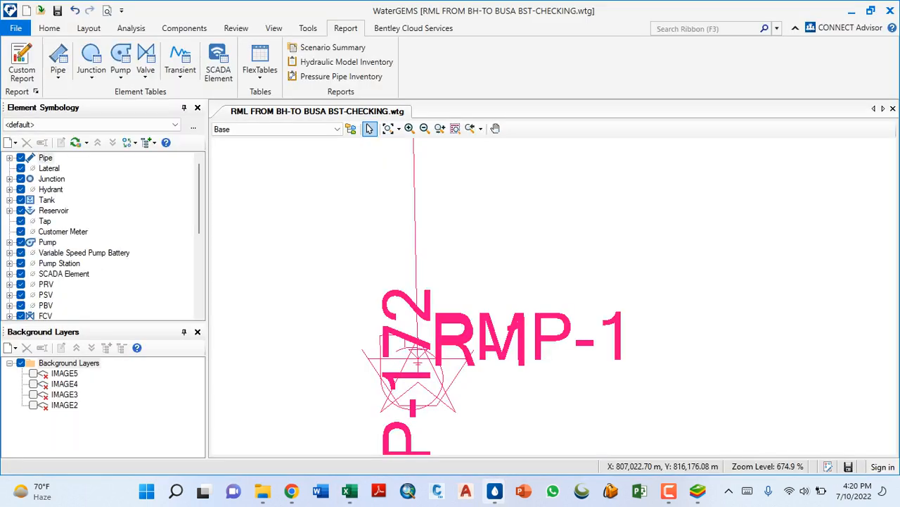
{"action": "scroll", "coordinate": [394, 349], "scroll_direction": "down", "scroll_amount": 9}
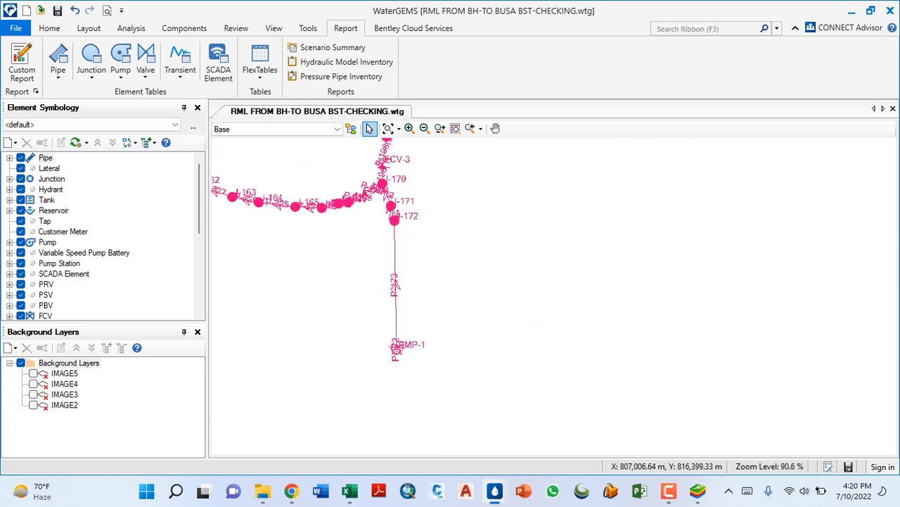
{"action": "scroll", "coordinate": [396, 217], "scroll_direction": "up", "scroll_amount": 7}
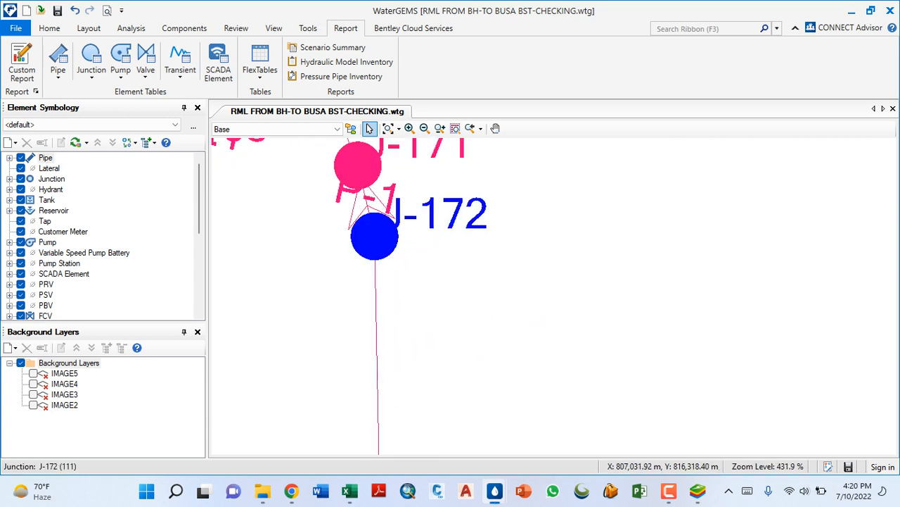
- Return to Book1 in Excel and examine how the reservoir and pump northings in column C derive from j-172
{"action": "key", "text": "alt+Tab"}
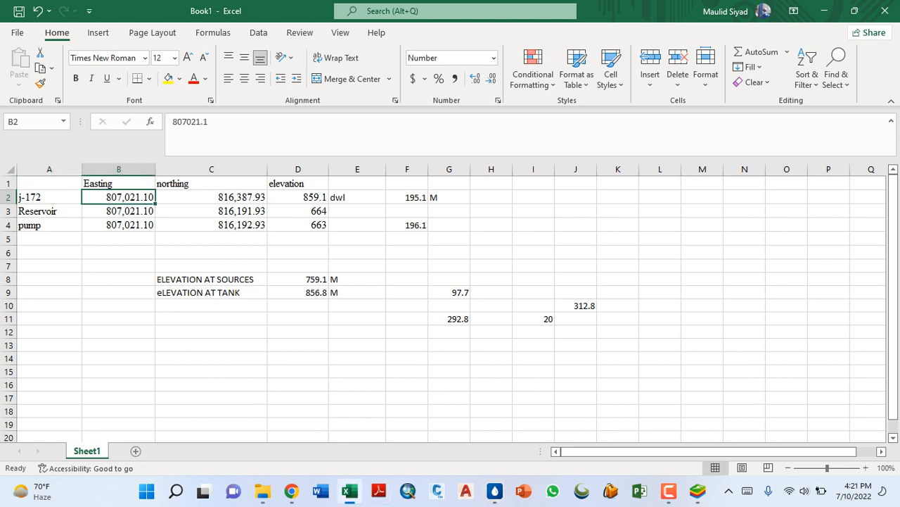
{"action": "left_click", "coordinate": [49, 211]}
{"action": "left_click", "coordinate": [49, 225]}
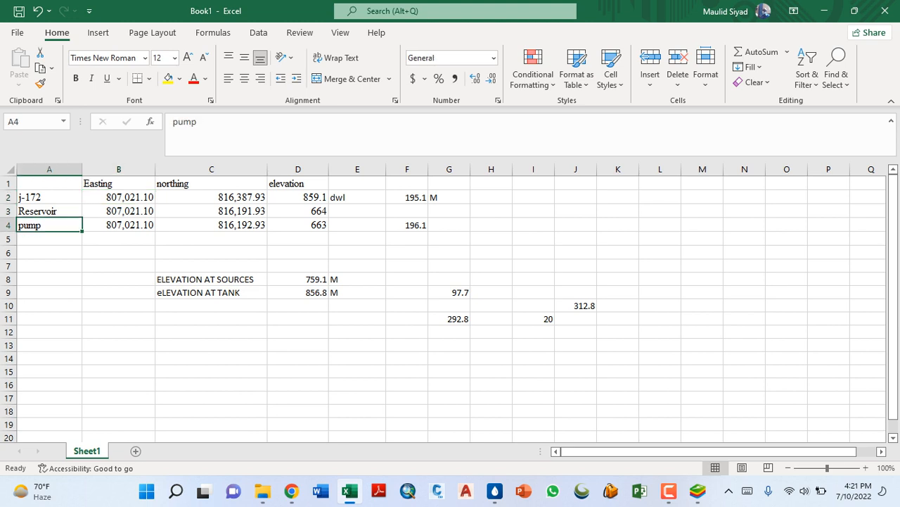
{"action": "left_click", "coordinate": [49, 197]}
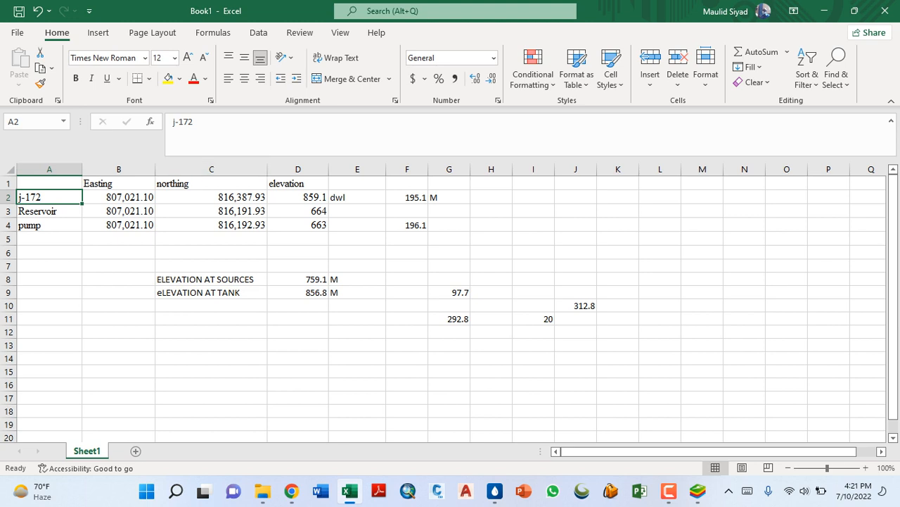
{"action": "left_click", "coordinate": [211, 184]}
{"action": "left_click", "coordinate": [298, 184]}
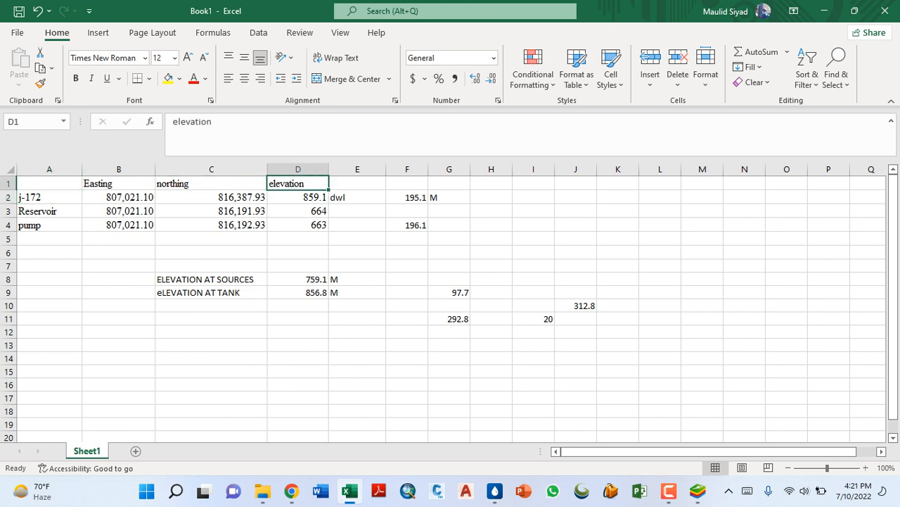
{"action": "left_click", "coordinate": [211, 184]}
{"action": "left_click", "coordinate": [211, 198]}
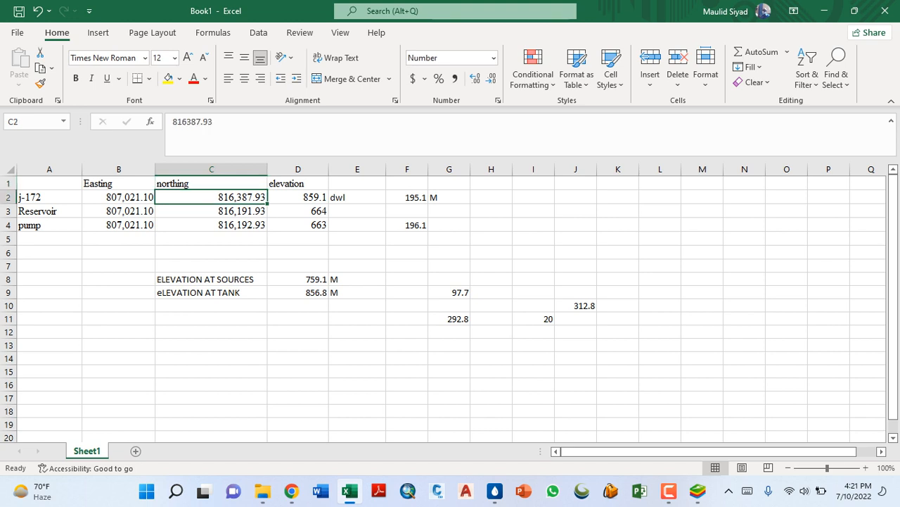
{"action": "left_click", "coordinate": [211, 211]}
{"action": "left_click", "coordinate": [211, 225]}
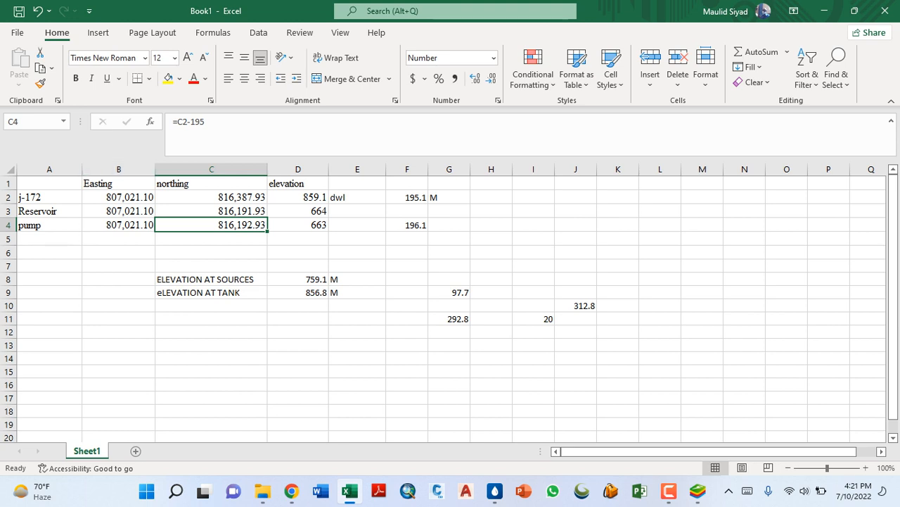
{"action": "left_click", "coordinate": [49, 211]}
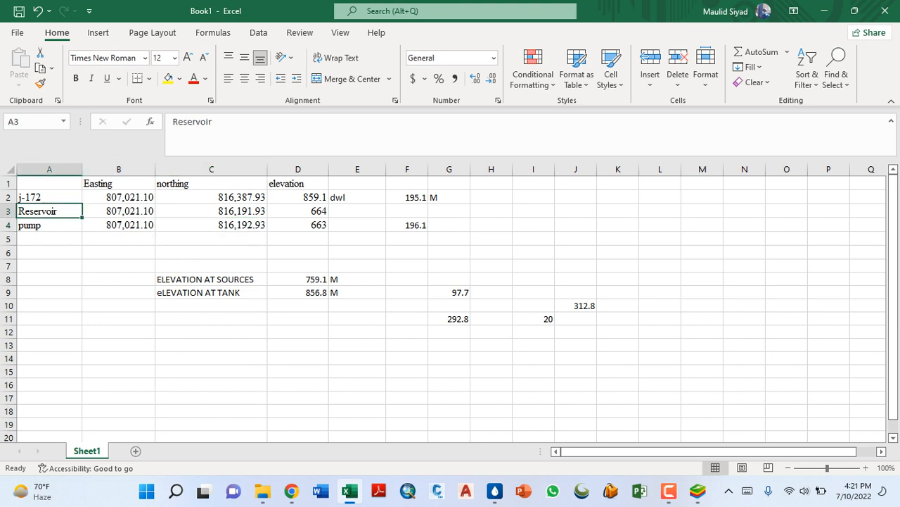
{"action": "left_click", "coordinate": [211, 211]}
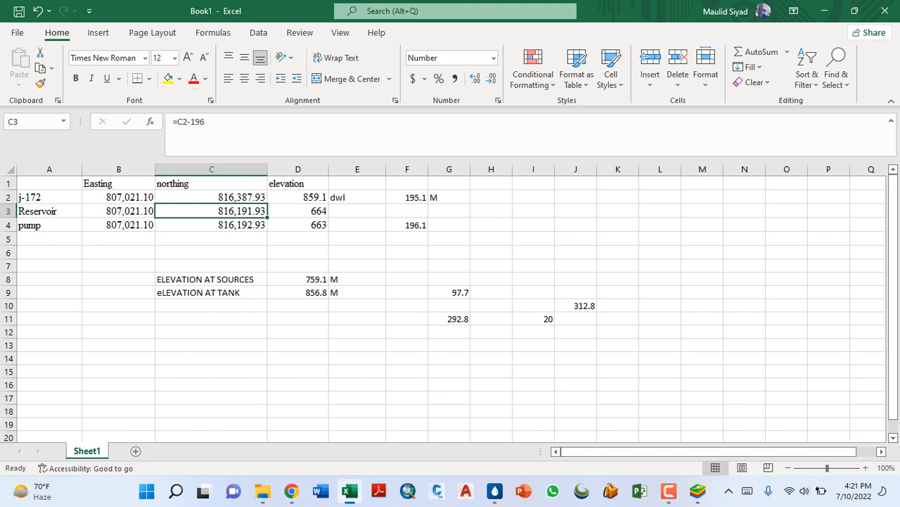
- Calculate the northing difference between j-172 and the reservoir in D6 with =C2-C3
{"action": "left_click", "coordinate": [297, 253]}
{"action": "type", "text": "="}
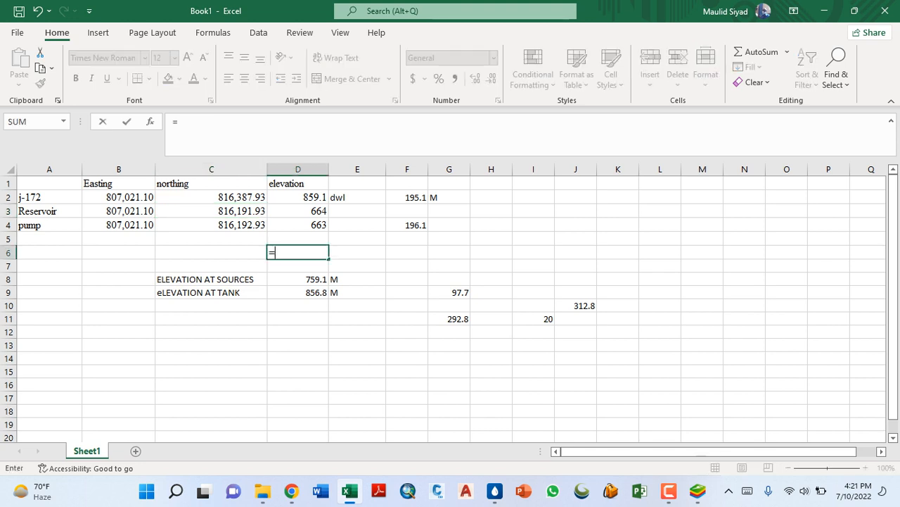
{"action": "left_click", "coordinate": [211, 197]}
{"action": "type", "text": "-"}
{"action": "left_click", "coordinate": [211, 211]}
{"action": "key", "text": "Return"}
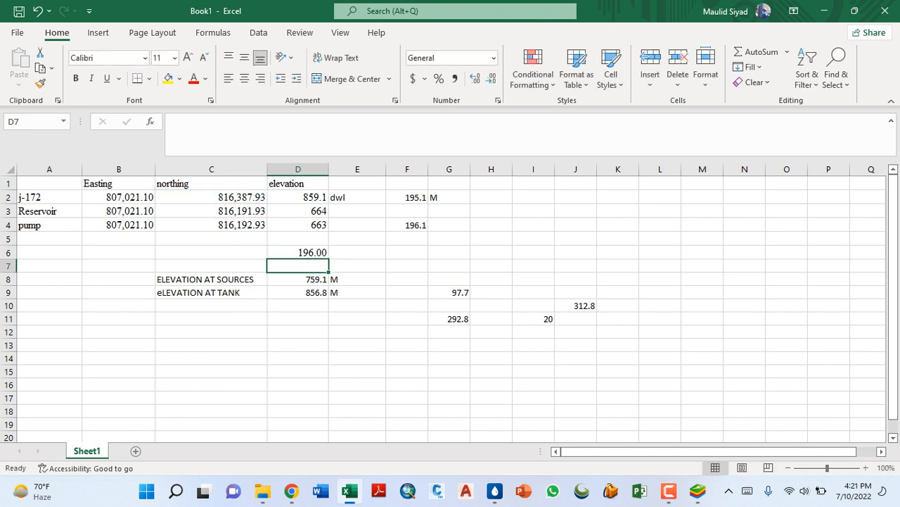
- Calculate the northing difference between j-172 and the pump in D7 with =C2-C4, and compare D6 and D7 with F2
{"action": "type", "text": "="}
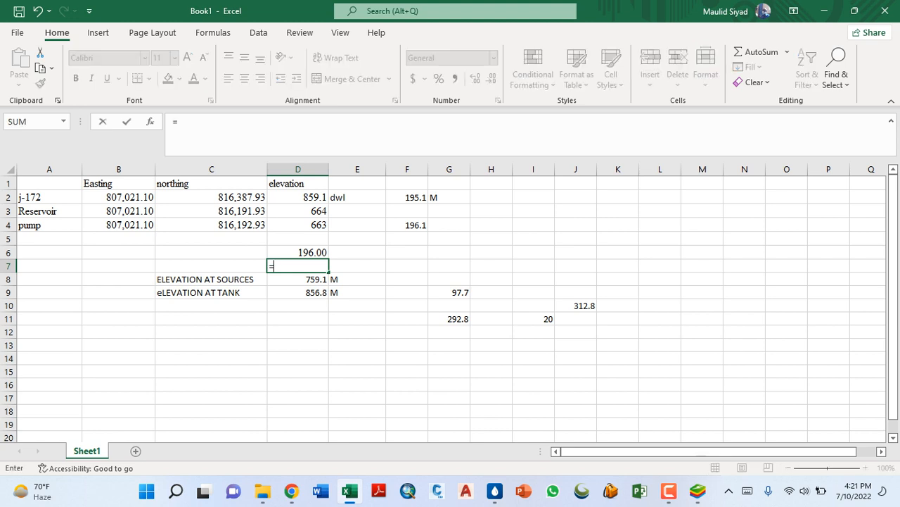
{"action": "left_click", "coordinate": [211, 197]}
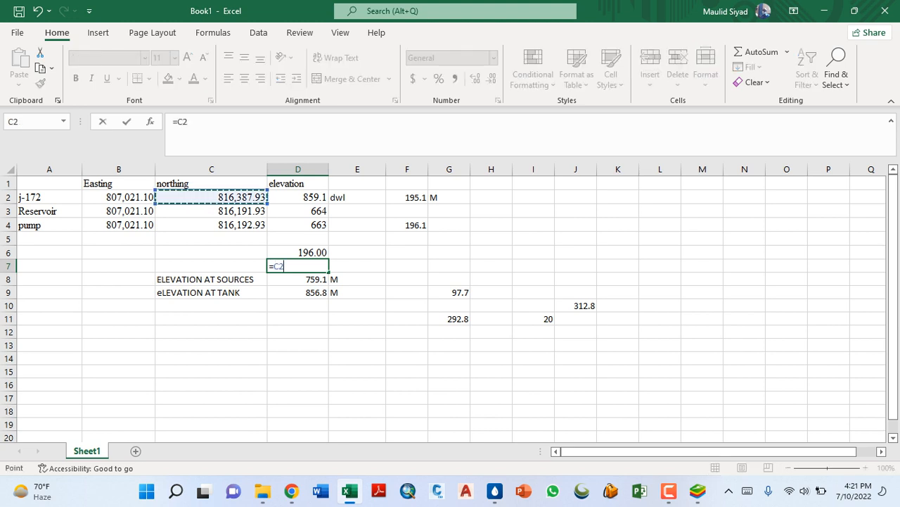
{"action": "type", "text": "-"}
{"action": "left_click", "coordinate": [211, 225]}
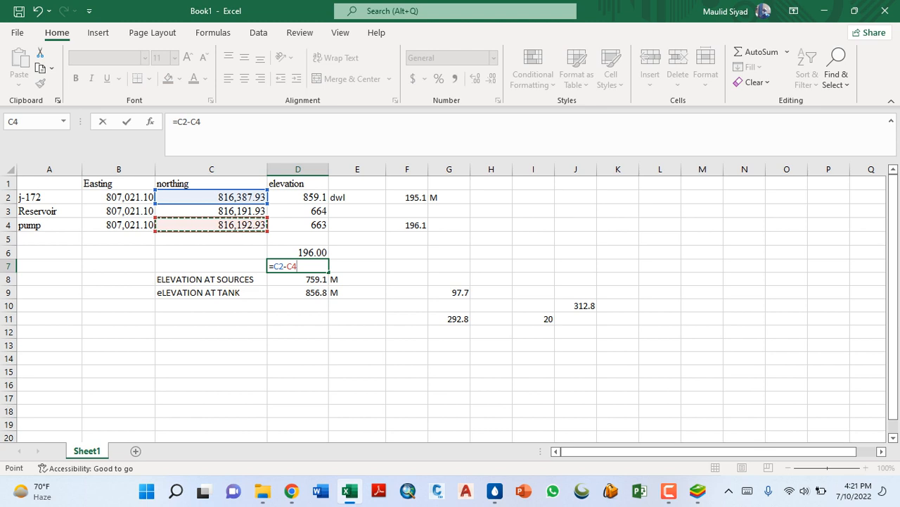
{"action": "key", "text": "Return"}
{"action": "left_click", "coordinate": [297, 266]}
{"action": "left_click", "coordinate": [406, 198]}
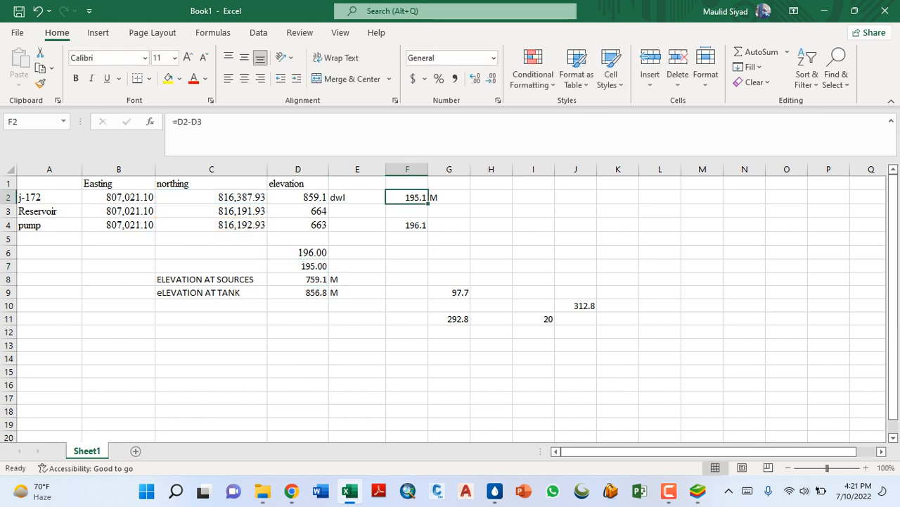
{"action": "left_click", "coordinate": [297, 266]}
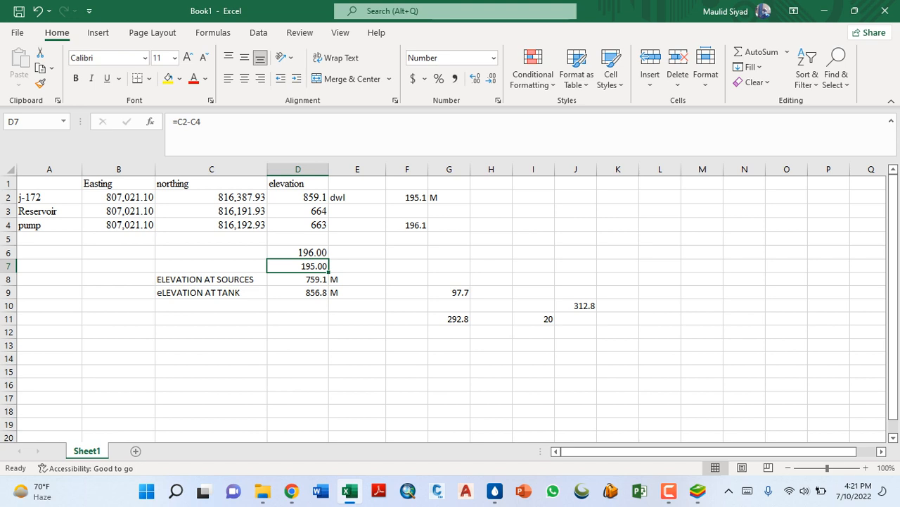
{"action": "left_click", "coordinate": [298, 253]}
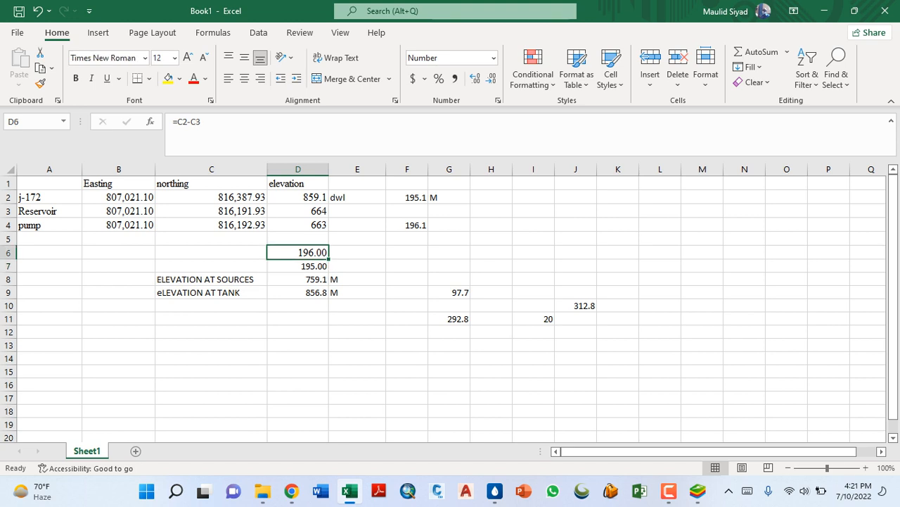
- Calculate the elevation difference between j-172 and the reservoir in F6 with =D2-D3
{"action": "left_click", "coordinate": [407, 253]}
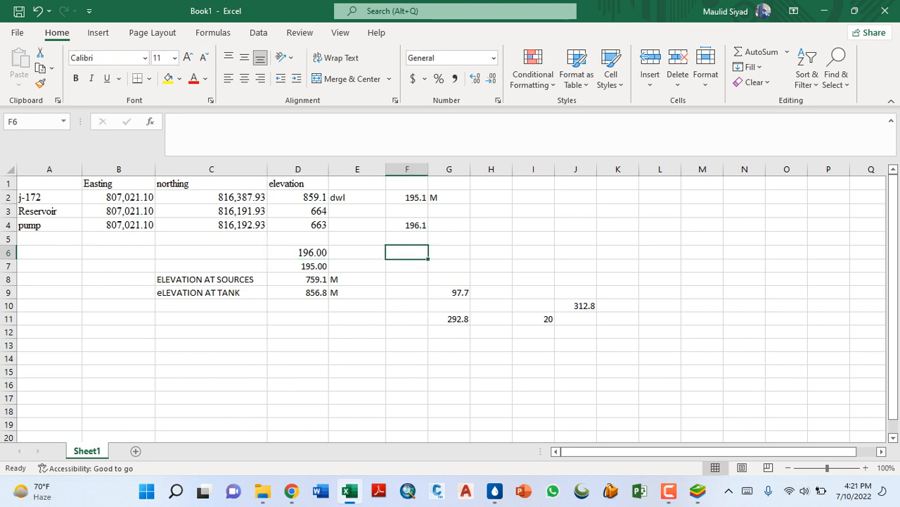
{"action": "type", "text": "="}
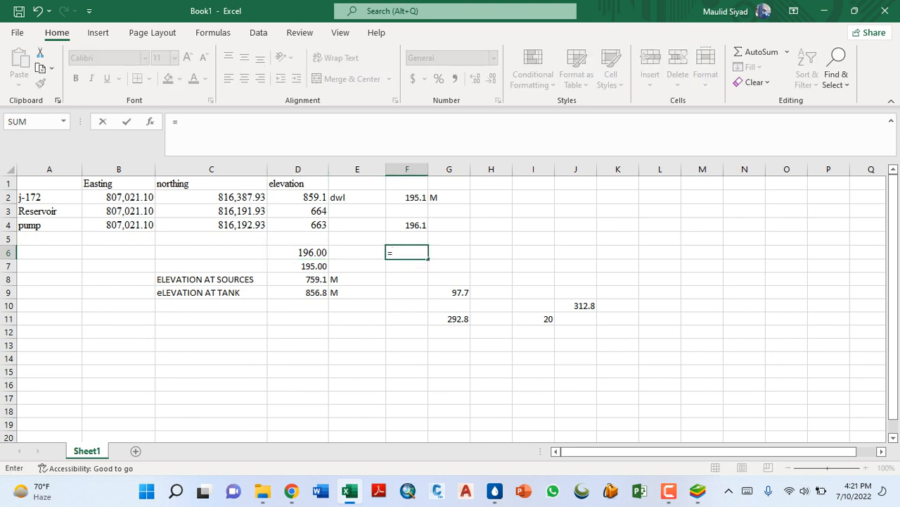
{"action": "left_click", "coordinate": [298, 197]}
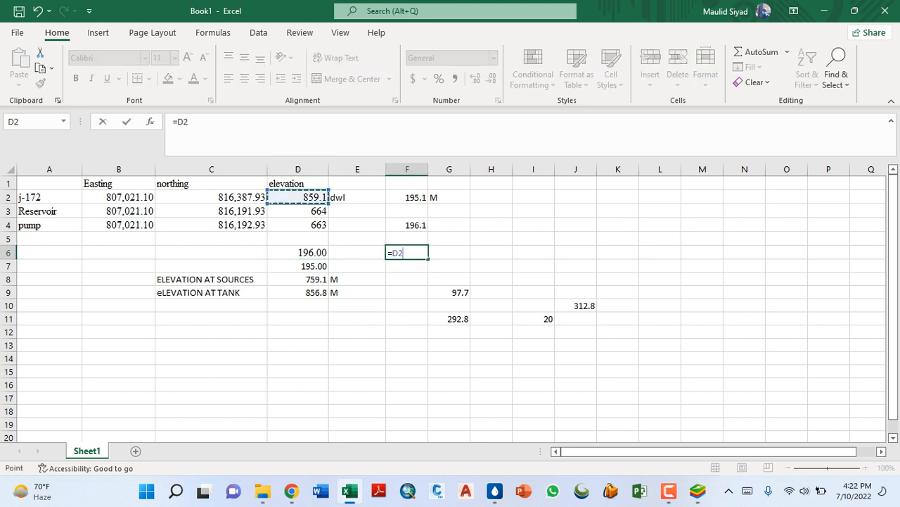
{"action": "type", "text": "-"}
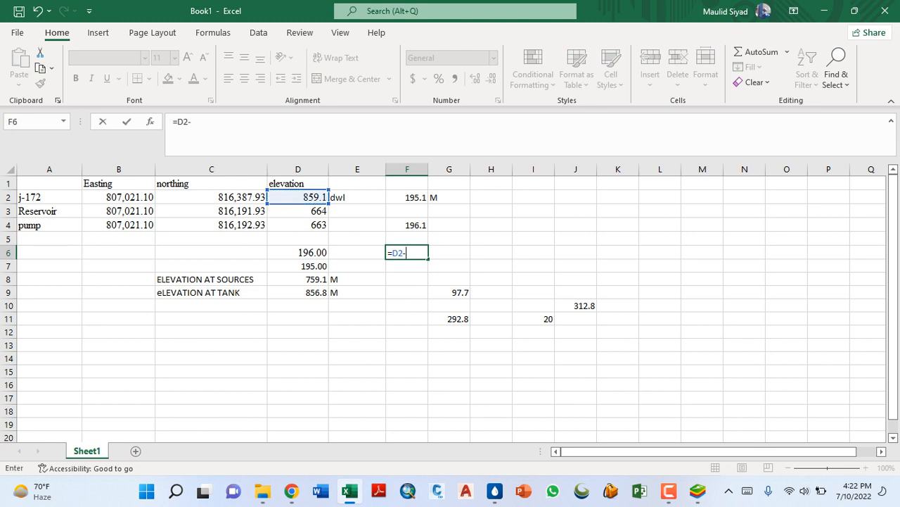
{"action": "left_click", "coordinate": [297, 211]}
{"action": "key", "text": "Return"}
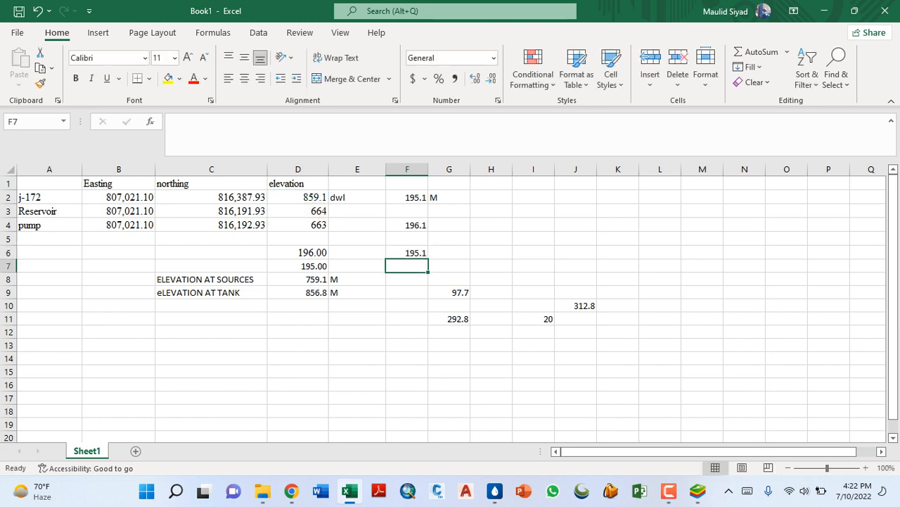
{"action": "left_click", "coordinate": [406, 253]}
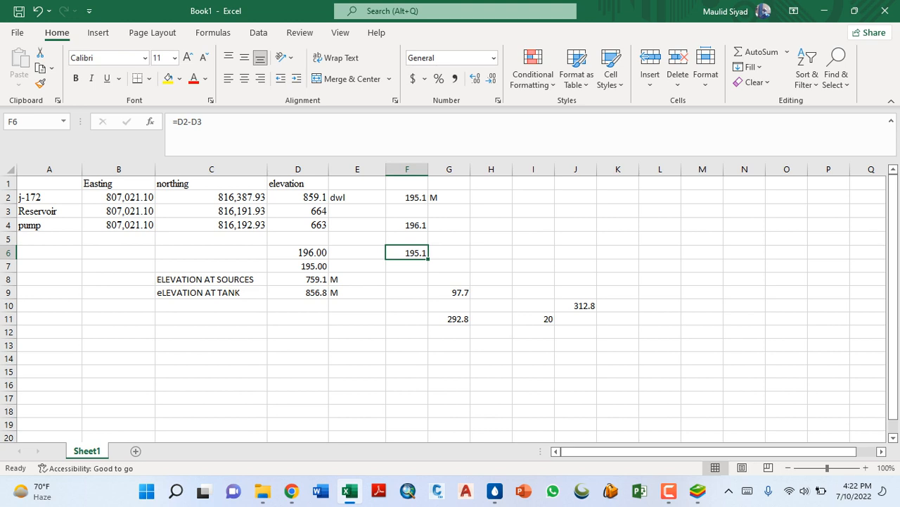
- Calculate the elevation difference between j-172 and the pump in F7 with =D2-D4, and go back to WaterGEMS
{"action": "left_click", "coordinate": [406, 266]}
{"action": "type", "text": "="}
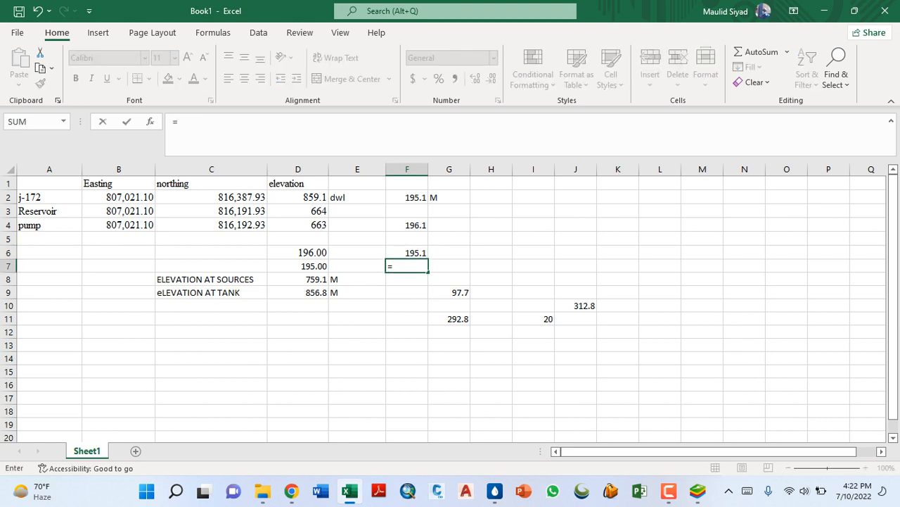
{"action": "left_click", "coordinate": [298, 198]}
{"action": "type", "text": "-"}
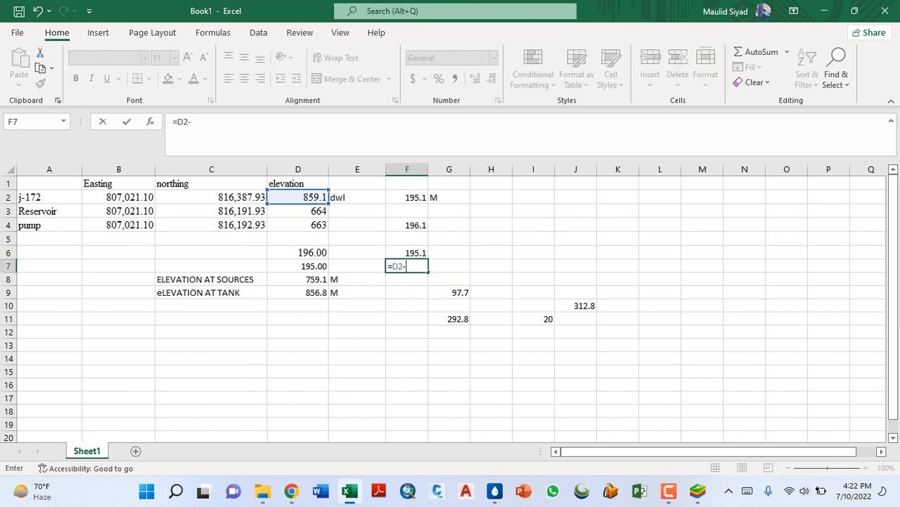
{"action": "left_click", "coordinate": [298, 225]}
{"action": "key", "text": "Return"}
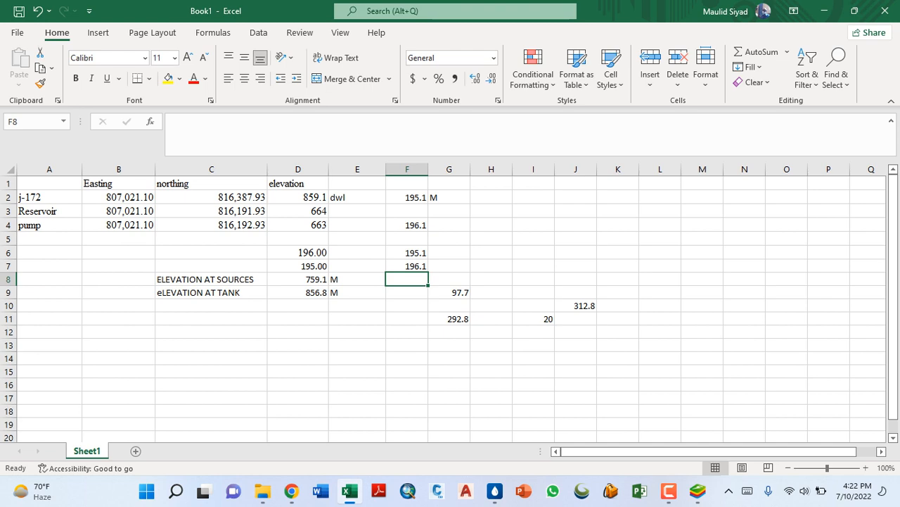
{"action": "left_click", "coordinate": [824, 11]}
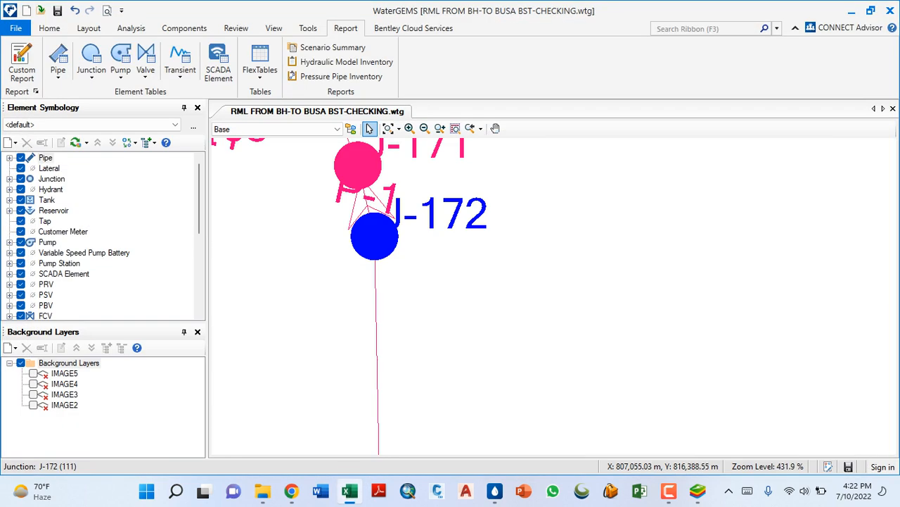
- Place a new reservoir in the empty area northeast of pump PMP-1
{"action": "scroll", "coordinate": [434, 308], "scroll_direction": "down", "scroll_amount": 2}
{"action": "scroll", "coordinate": [401, 267], "scroll_direction": "down", "scroll_amount": 3}
{"action": "scroll", "coordinate": [404, 401], "scroll_direction": "up", "scroll_amount": 5}
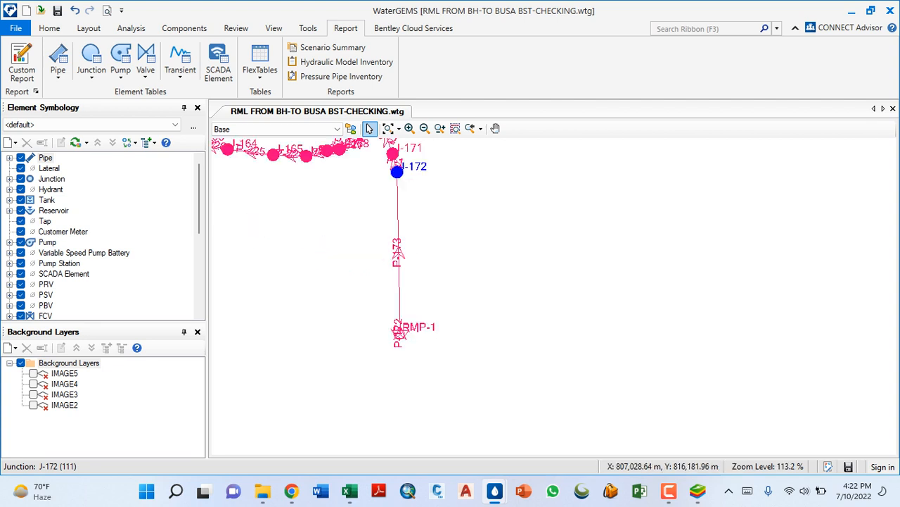
{"action": "scroll", "coordinate": [408, 339], "scroll_direction": "down", "scroll_amount": 2}
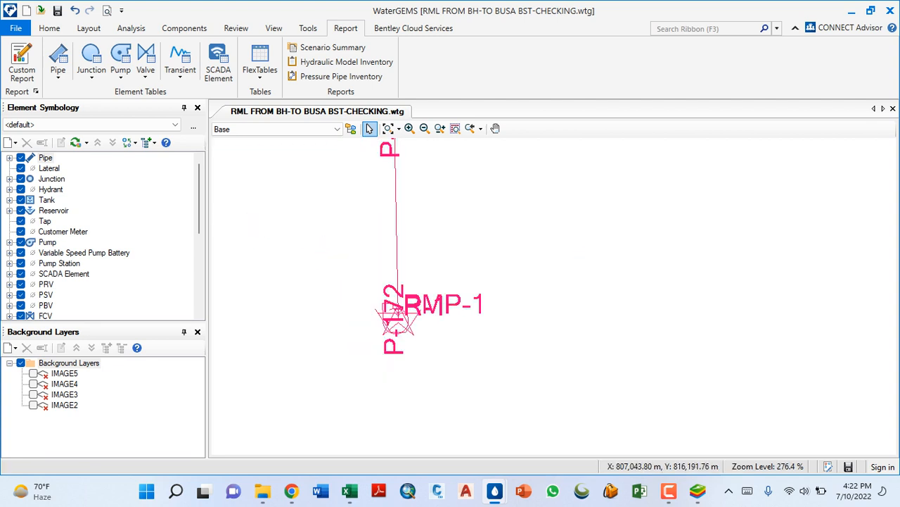
{"action": "left_click", "coordinate": [89, 28]}
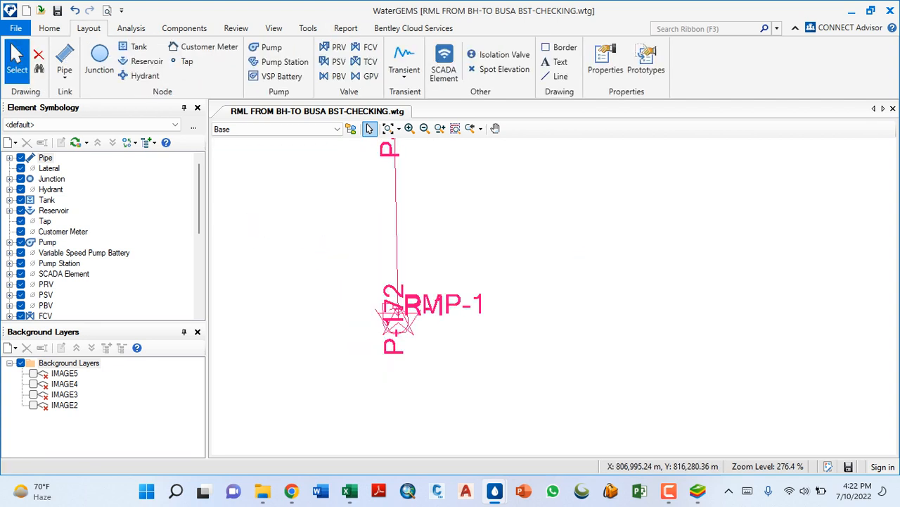
{"action": "left_click", "coordinate": [143, 61]}
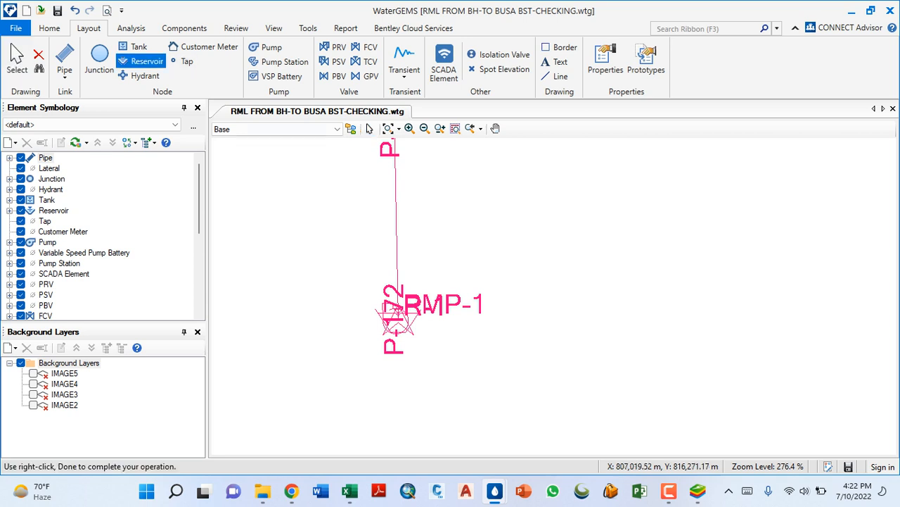
{"action": "left_click", "coordinate": [577, 235]}
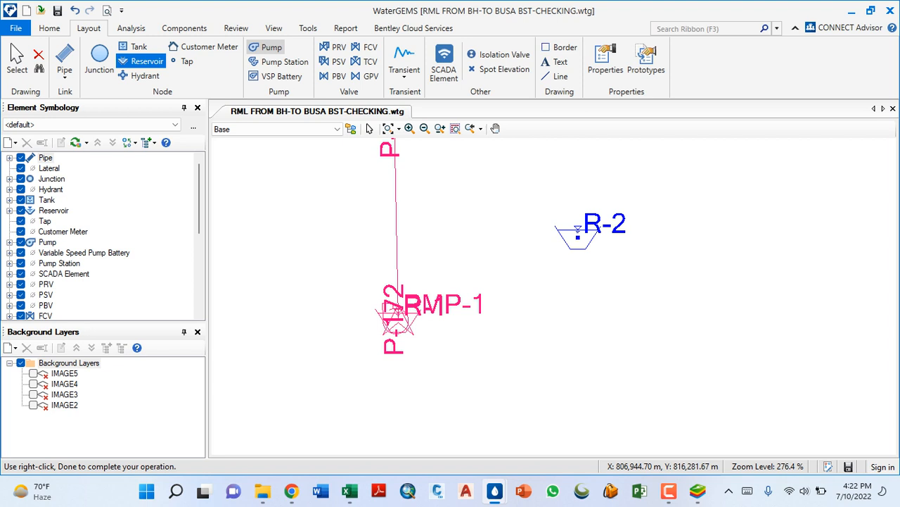
- Place a new pump southeast of the new reservoir and end the placement
{"action": "left_click", "coordinate": [268, 48]}
{"action": "left_click", "coordinate": [644, 287]}
{"action": "right_click", "coordinate": [788, 224]}
{"action": "left_click", "coordinate": [818, 227]}
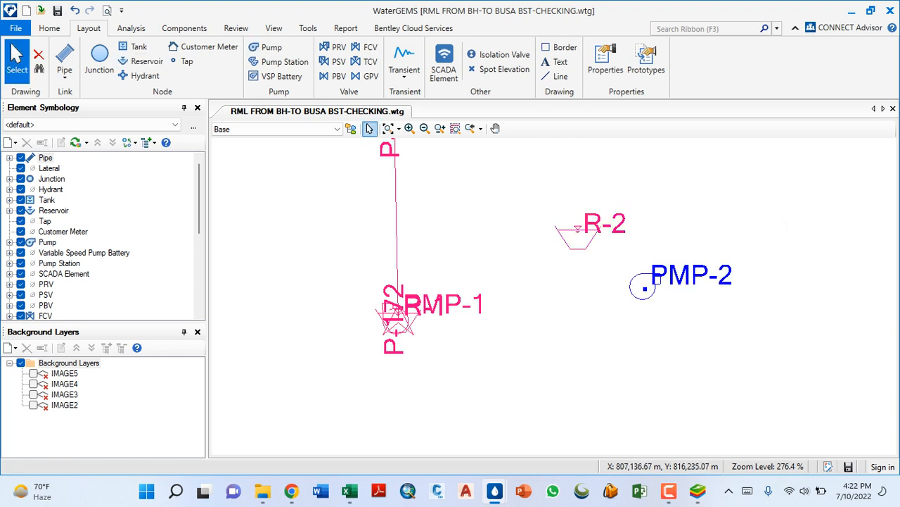
- Open the X coordinate of reservoir R-2 for editing, and copy the reservoir's easting from B3 in the Excel sheet
{"action": "double_click", "coordinate": [578, 235]}
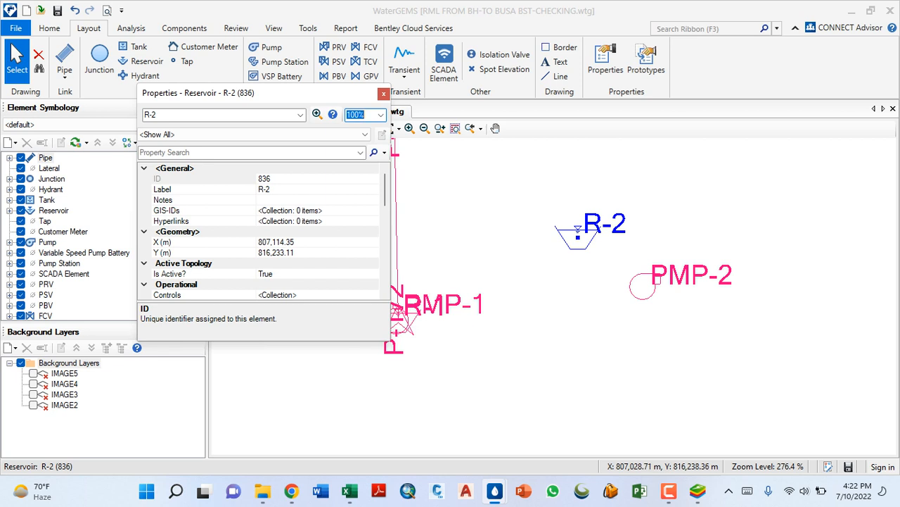
{"action": "left_click", "coordinate": [299, 242]}
{"action": "left_click_drag", "start_coordinate": [297, 242], "coordinate": [258, 242]}
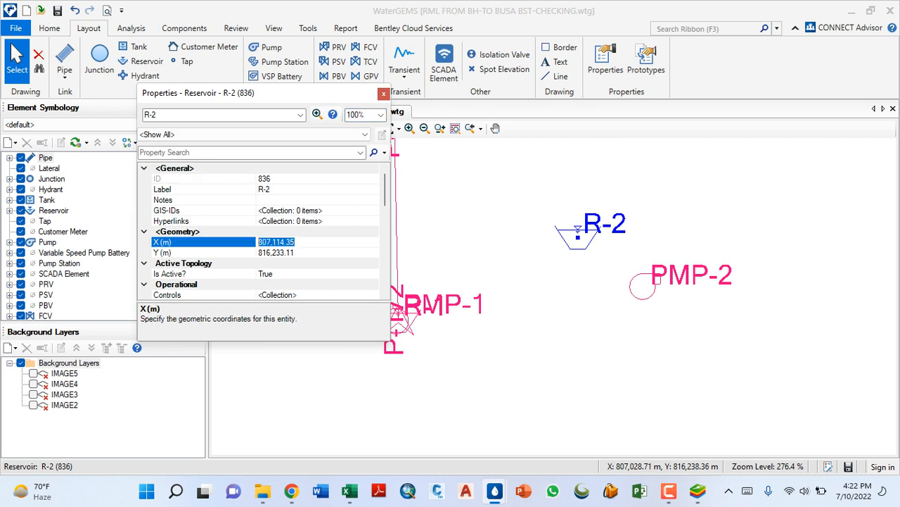
{"action": "left_click", "coordinate": [296, 242]}
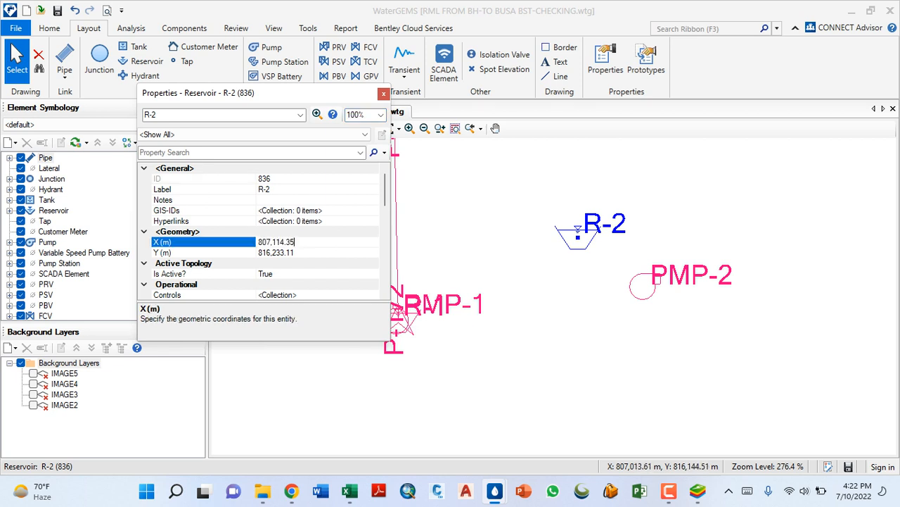
{"action": "key", "text": "alt+Tab"}
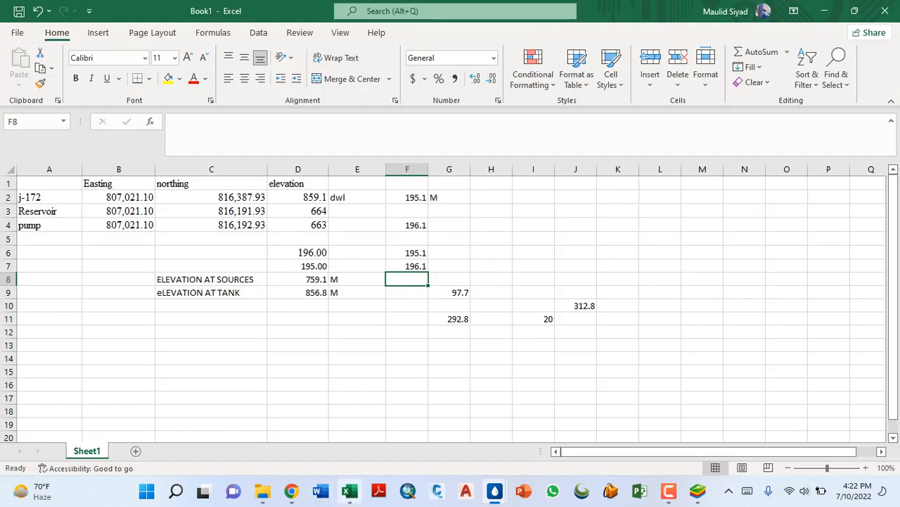
{"action": "left_click", "coordinate": [118, 211]}
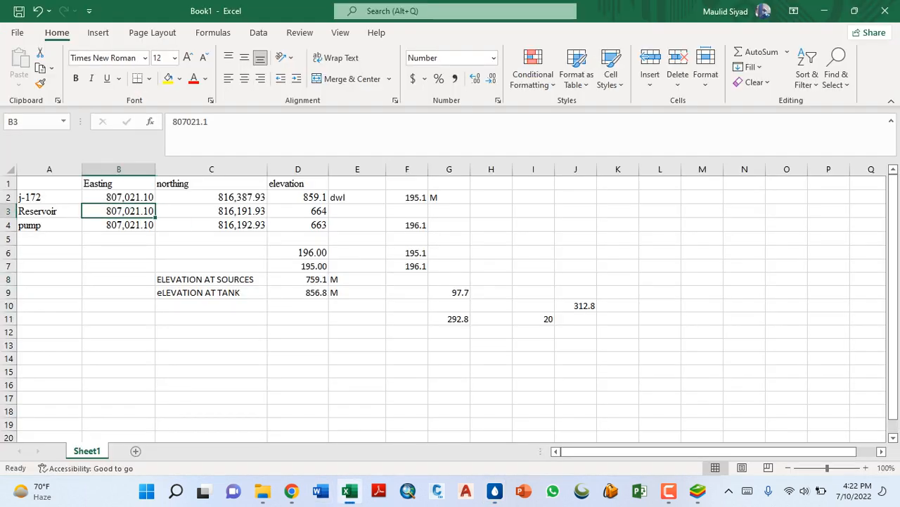
{"action": "right_click", "coordinate": [116, 211]}
{"action": "left_click", "coordinate": [140, 147]}
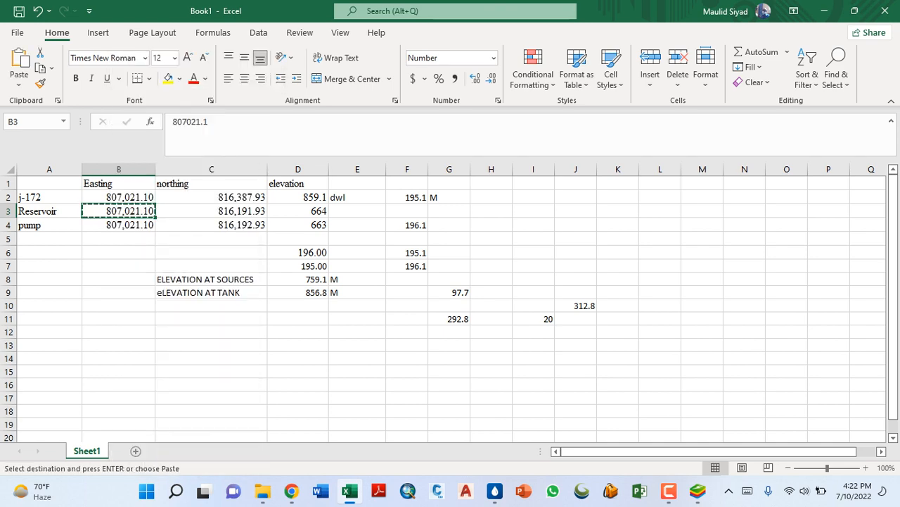
- Go back to the WaterGEMS network and set R-2's X coordinate to the copied easting, 807,021.10
{"action": "mouse_move", "coordinate": [494, 491]}
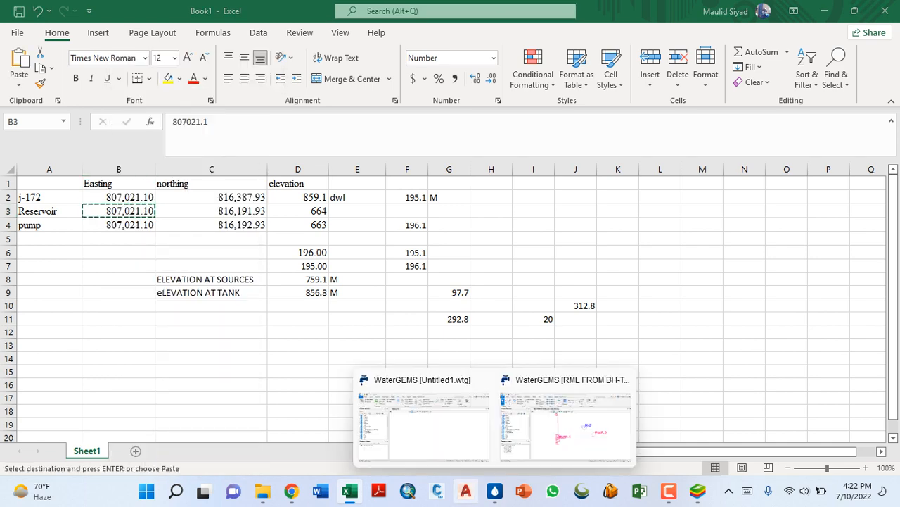
{"action": "left_click", "coordinate": [566, 421]}
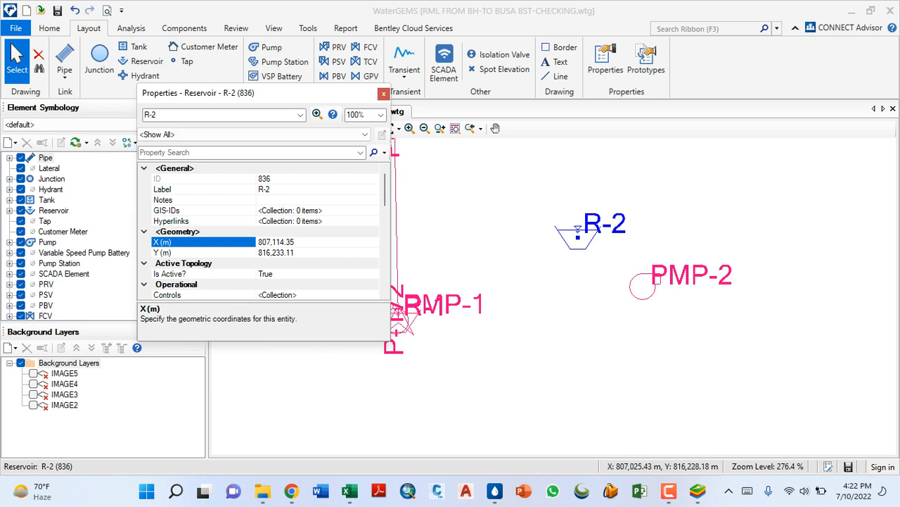
{"action": "key", "text": "ctrl+a"}
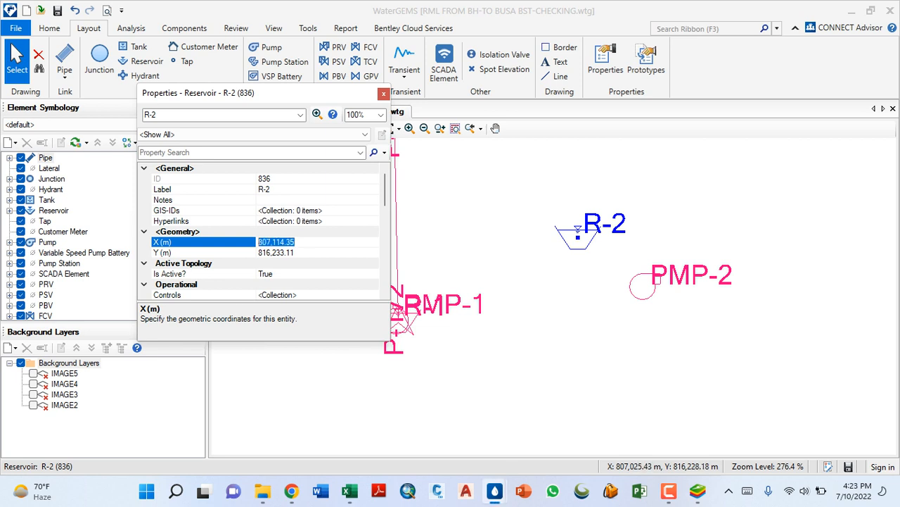
{"action": "right_click", "coordinate": [283, 242]}
{"action": "left_click", "coordinate": [323, 298]}
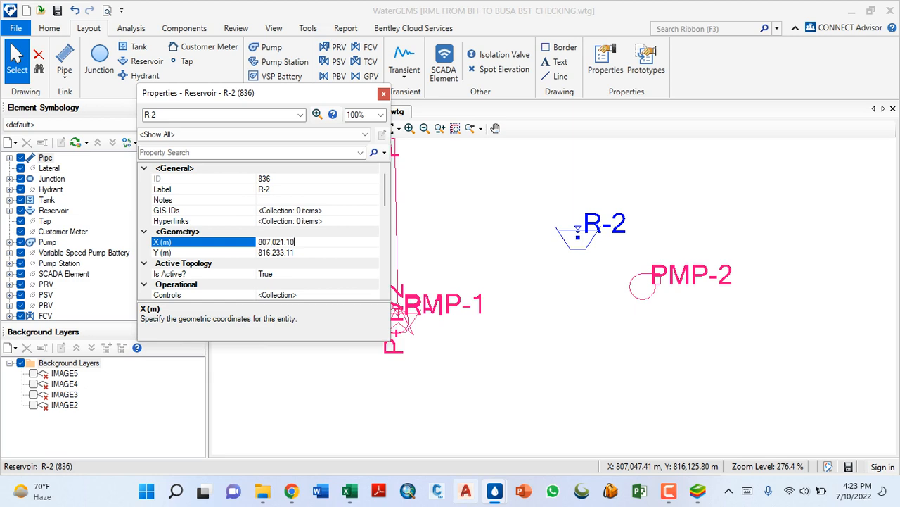
- Switch to Excel and copy the reservoir's northing from C3
{"action": "key", "text": "alt+Tab"}
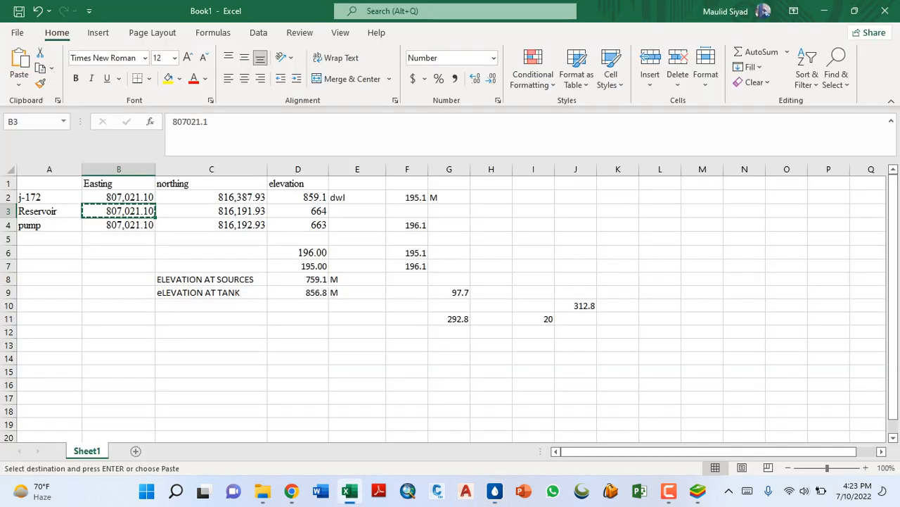
{"action": "left_click", "coordinate": [239, 211]}
{"action": "right_click", "coordinate": [244, 210]}
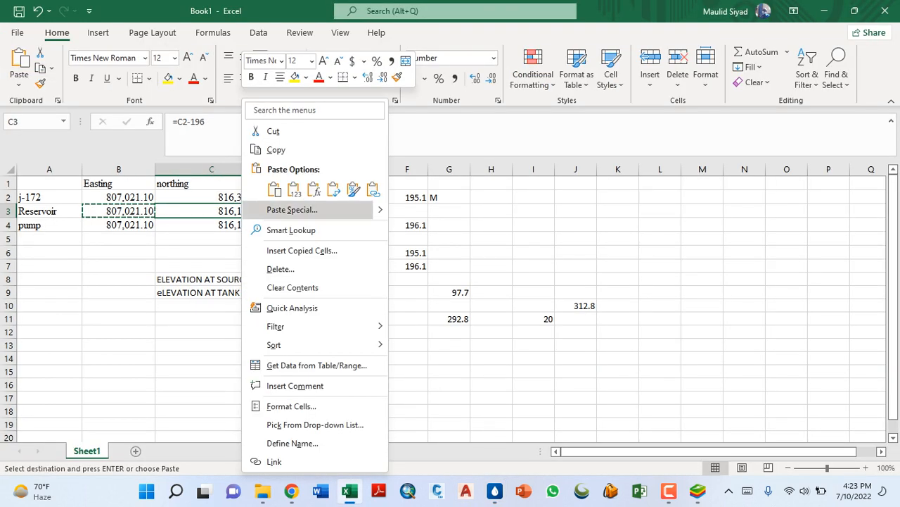
{"action": "left_click", "coordinate": [276, 149]}
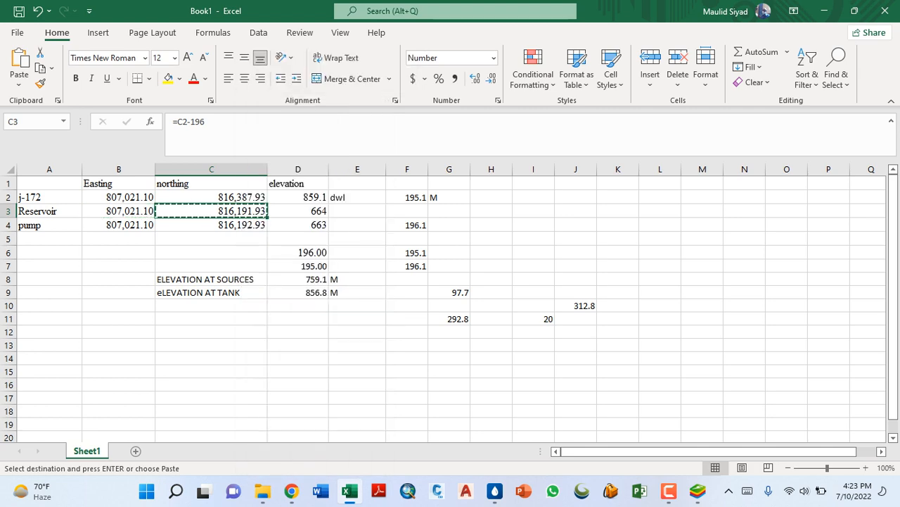
- Return to WaterGEMS, set R-2's Y coordinate to the copied northing, 816,191.93, and check its position beside PMP-1
{"action": "mouse_move", "coordinate": [495, 491]}
{"action": "left_click", "coordinate": [563, 423]}
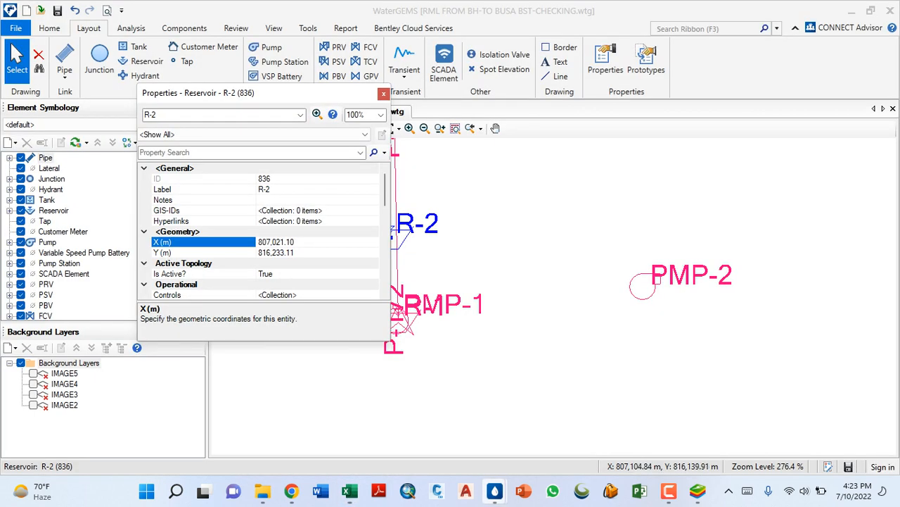
{"action": "scroll", "coordinate": [465, 294], "scroll_direction": "down", "scroll_amount": 4}
{"action": "scroll", "coordinate": [435, 270], "scroll_direction": "up", "scroll_amount": 7}
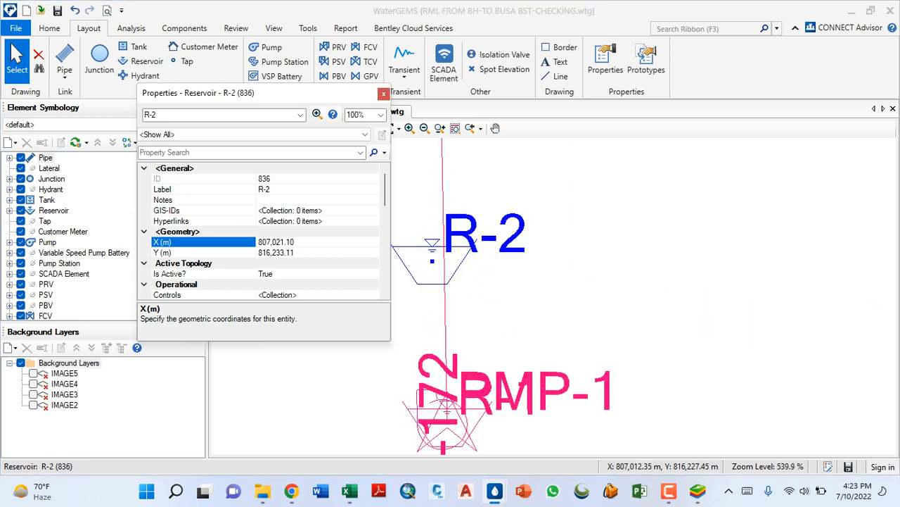
{"action": "left_click", "coordinate": [295, 253]}
{"action": "left_click_drag", "start_coordinate": [290, 253], "coordinate": [258, 252]}
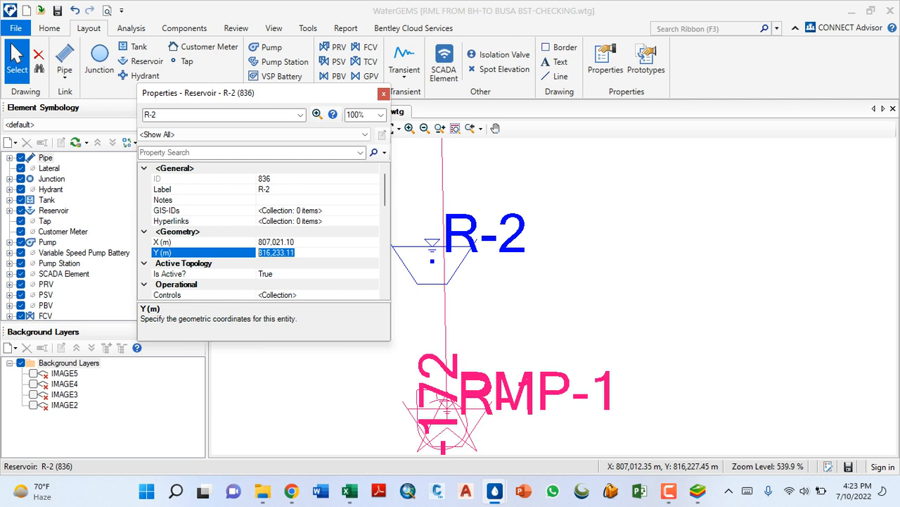
{"action": "right_click", "coordinate": [287, 253]}
{"action": "left_click", "coordinate": [332, 312]}
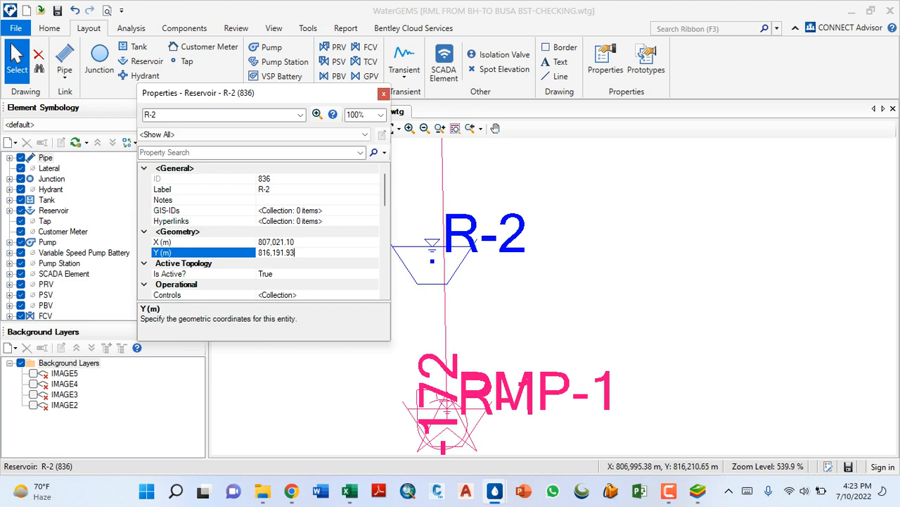
{"action": "left_click", "coordinate": [310, 242]}
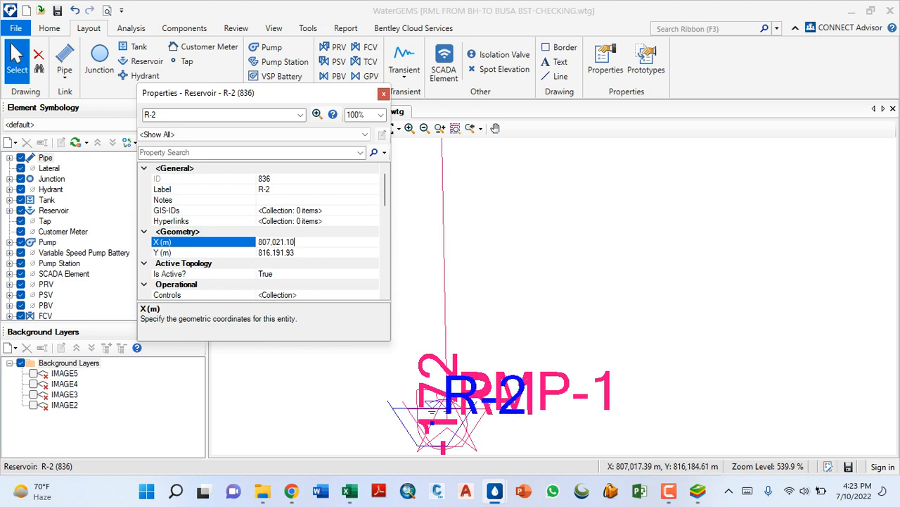
{"action": "scroll", "coordinate": [426, 447], "scroll_direction": "up", "scroll_amount": 4}
{"action": "scroll", "coordinate": [360, 379], "scroll_direction": "down", "scroll_amount": 4}
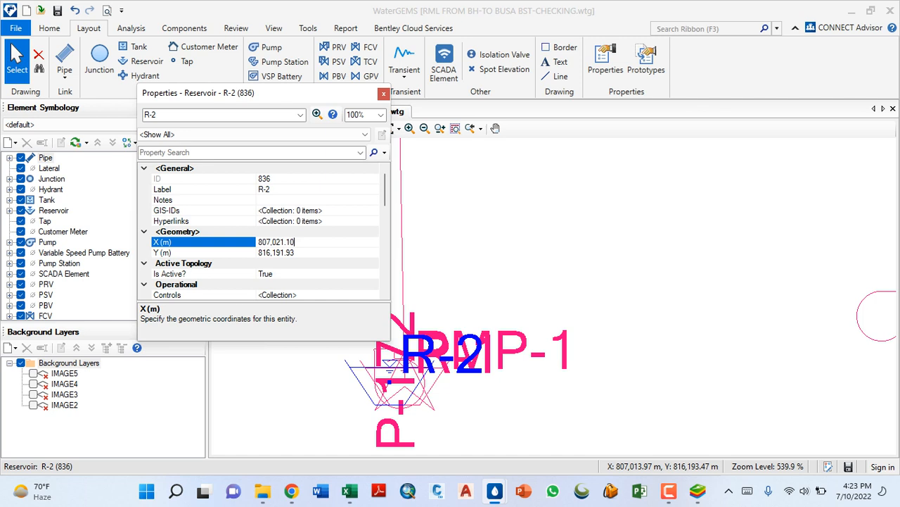
{"action": "scroll", "coordinate": [371, 380], "scroll_direction": "down", "scroll_amount": 2}
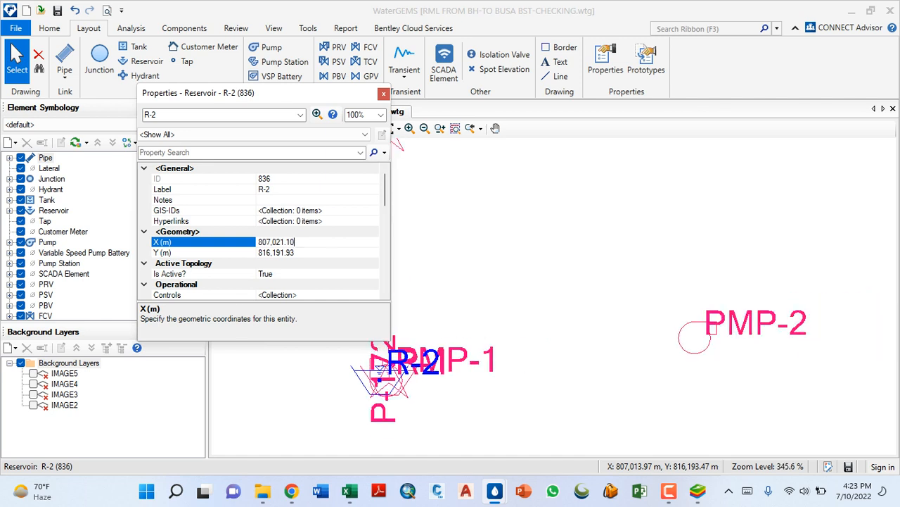
{"action": "scroll", "coordinate": [361, 376], "scroll_direction": "down", "scroll_amount": 3}
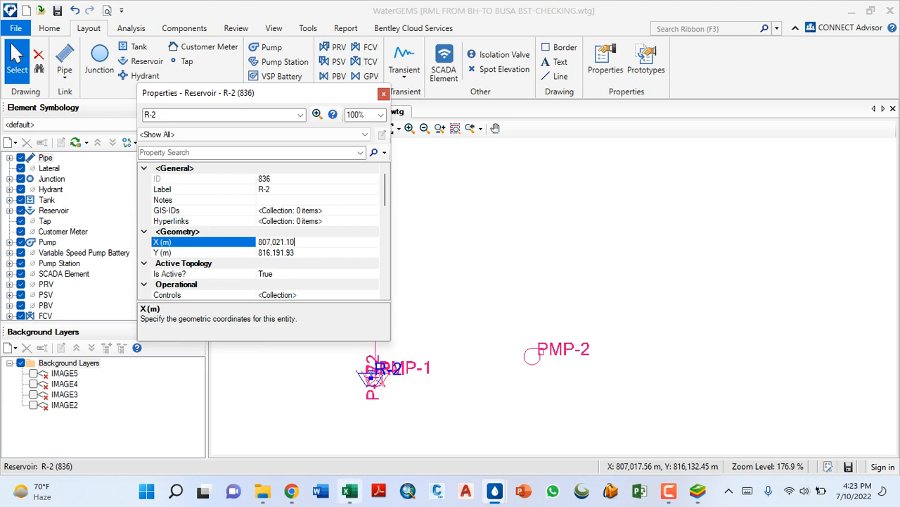
- Review j-172's easting, northing and elevation in Excel, then return to WaterGEMS and close R-2's properties
{"action": "left_click", "coordinate": [350, 490]}
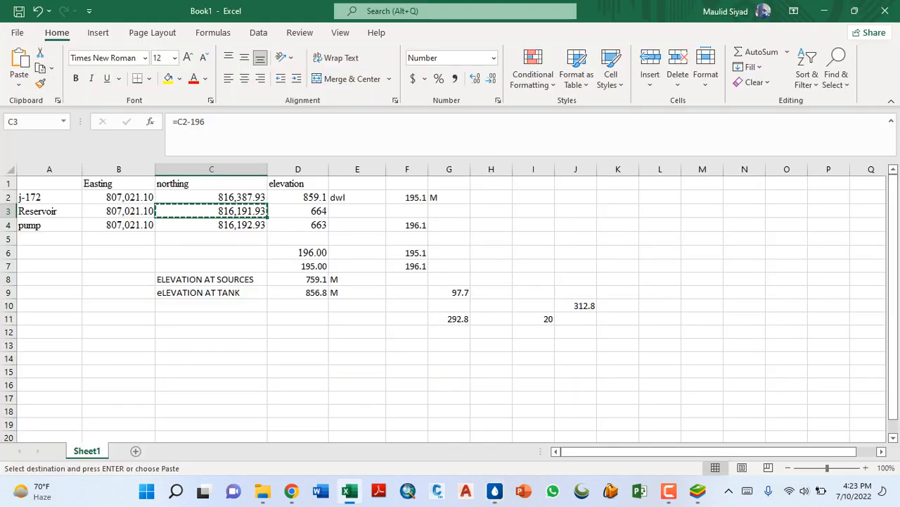
{"action": "left_click", "coordinate": [49, 197]}
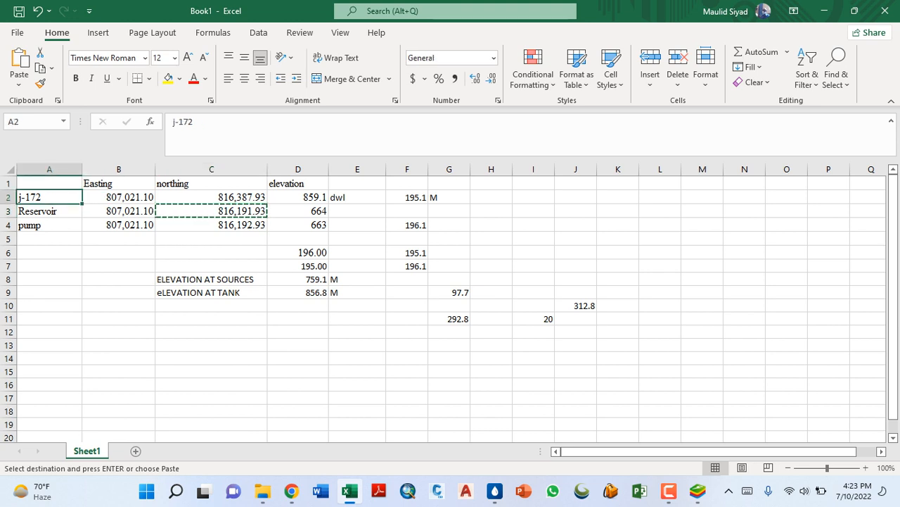
{"action": "left_click", "coordinate": [118, 198]}
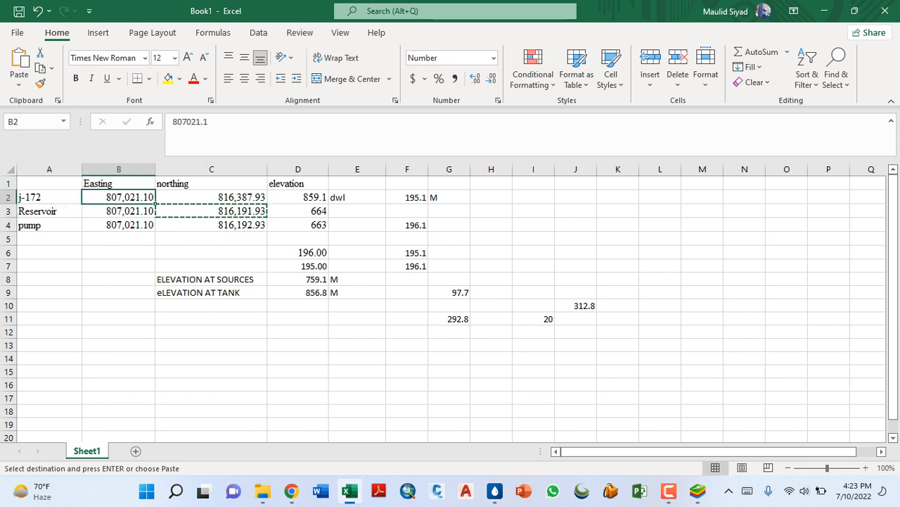
{"action": "left_click", "coordinate": [211, 197]}
{"action": "left_click", "coordinate": [297, 198]}
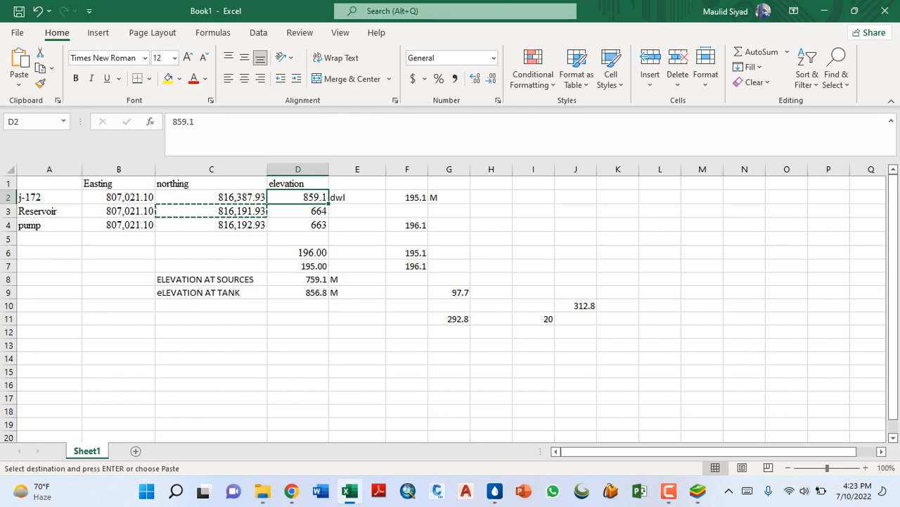
{"action": "left_click", "coordinate": [824, 10]}
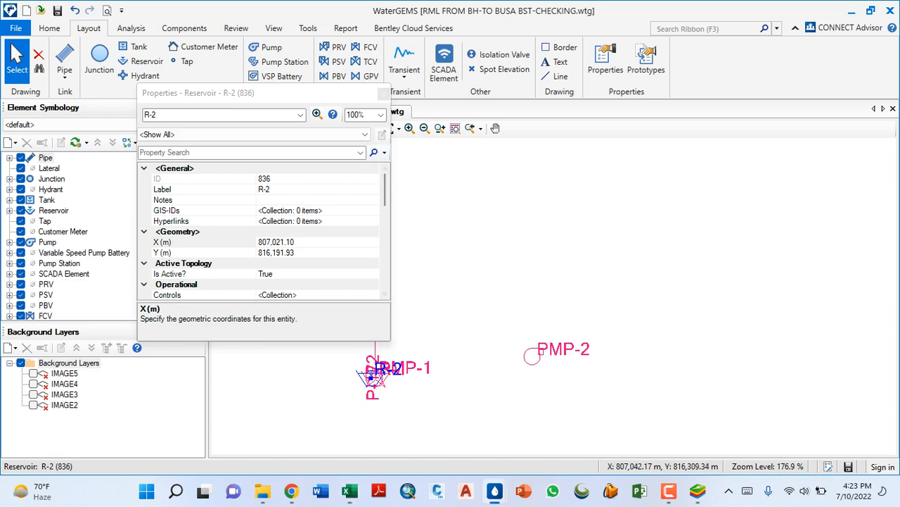
{"action": "left_click", "coordinate": [384, 93]}
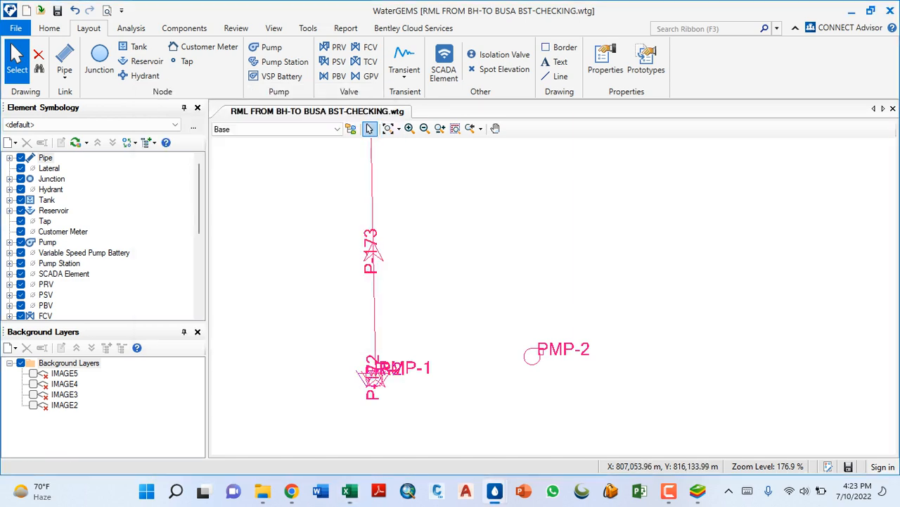
- Switch to the Excel sheet and select the empty cell F13 below the calculations
{"action": "left_click", "coordinate": [350, 491]}
{"action": "left_click", "coordinate": [358, 345]}
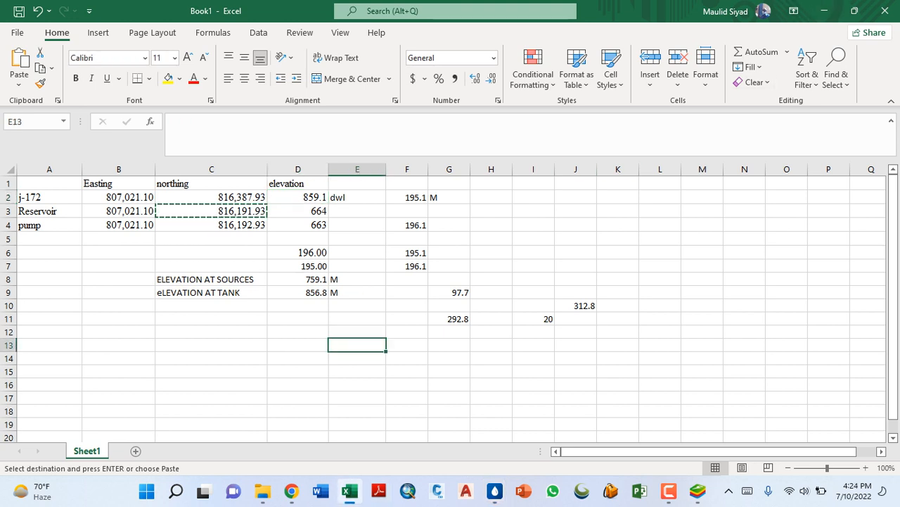
{"action": "left_click", "coordinate": [406, 345]}
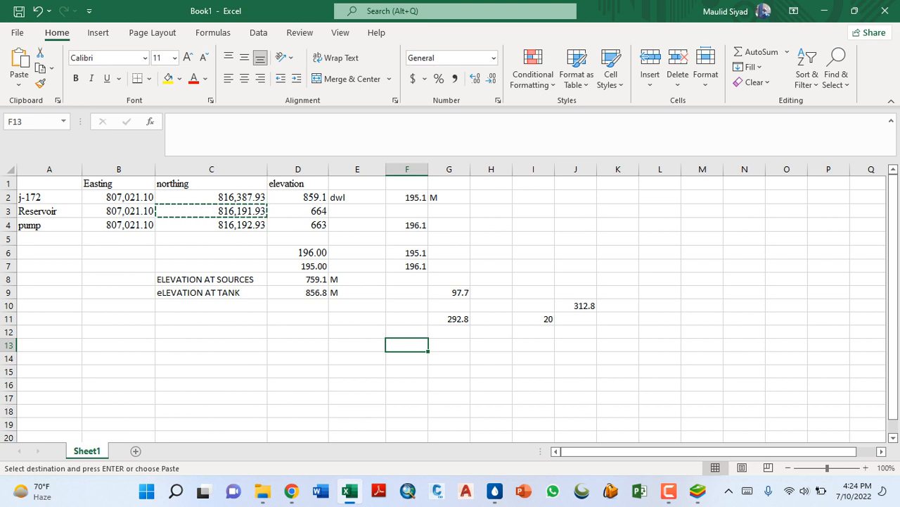
- Review the source elevation in D8 and clear the elevation-difference formula from cell G9
{"action": "left_click", "coordinate": [211, 280]}
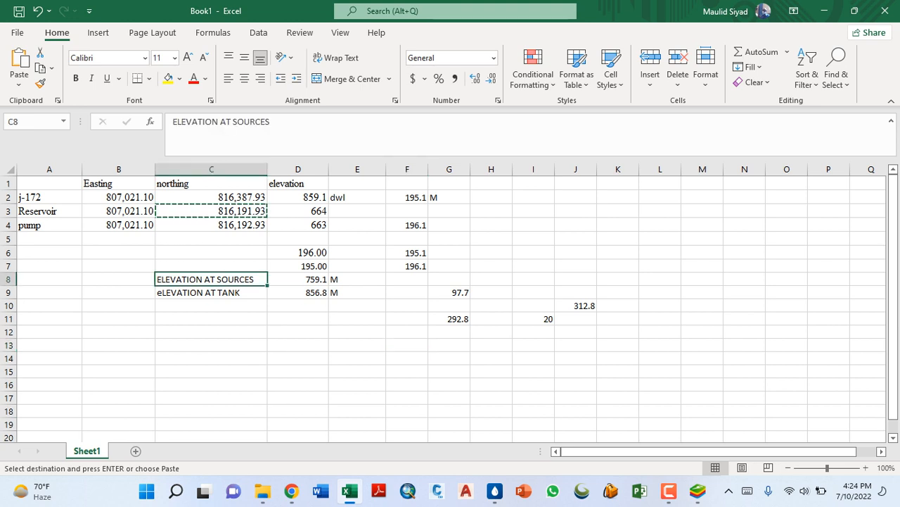
{"action": "left_click", "coordinate": [297, 279]}
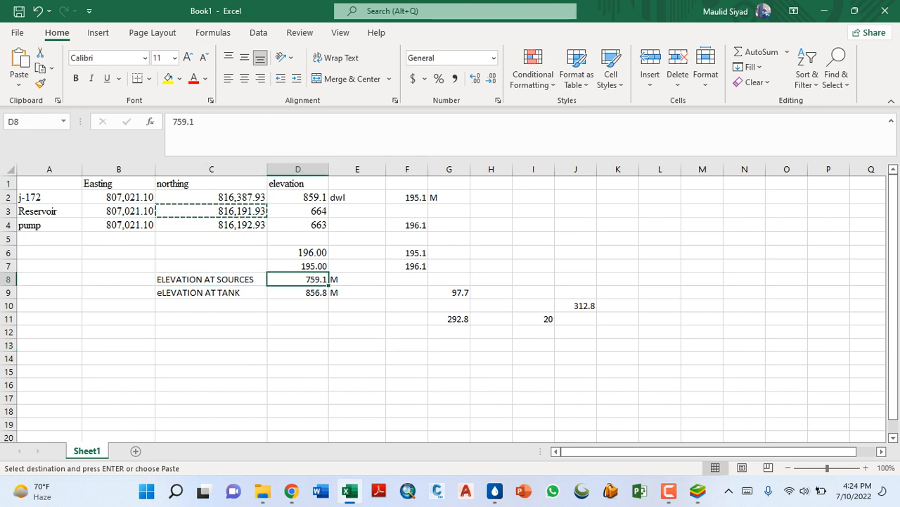
{"action": "left_click", "coordinate": [407, 346]}
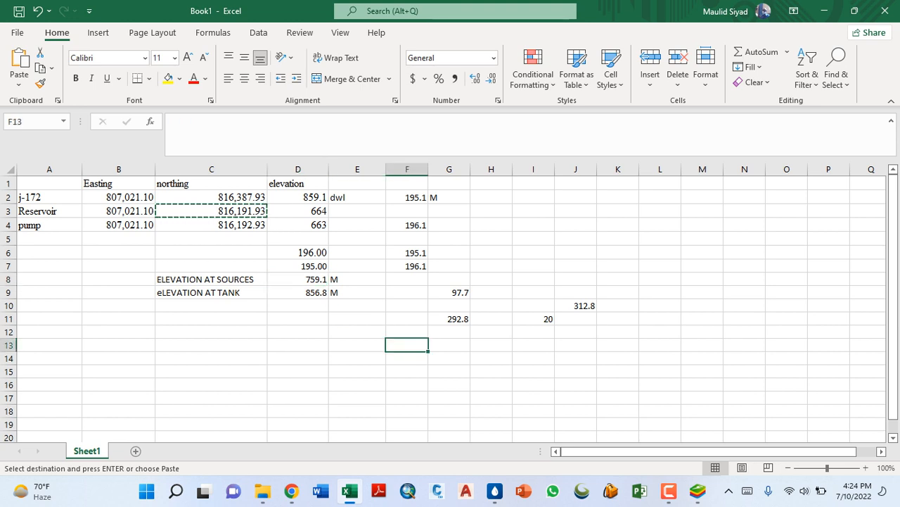
{"action": "left_click", "coordinate": [449, 292]}
{"action": "key", "text": "Delete"}
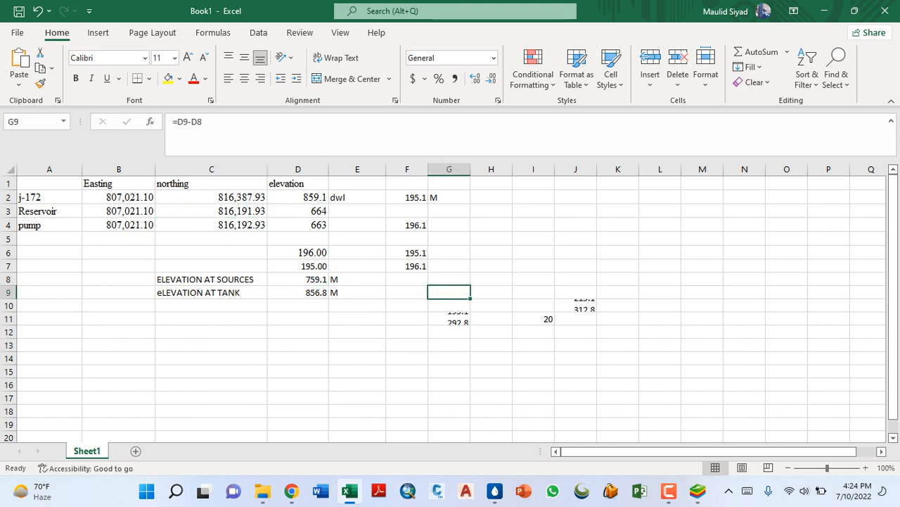
- Calculate the elevation difference between tank and source in G9 with =D9-D8, and check the formula's cell references
{"action": "left_click", "coordinate": [298, 279]}
{"action": "left_click", "coordinate": [448, 293]}
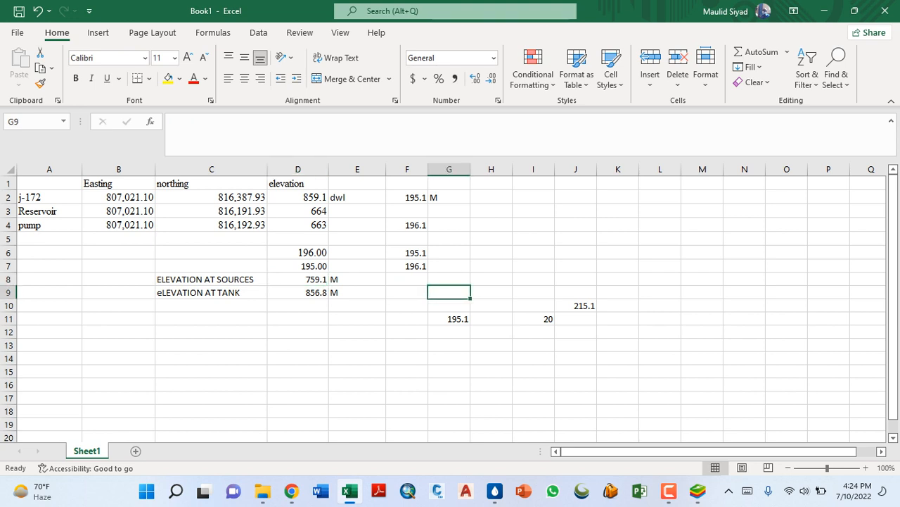
{"action": "left_click", "coordinate": [298, 293]}
{"action": "left_click", "coordinate": [449, 293]}
{"action": "type", "text": "="}
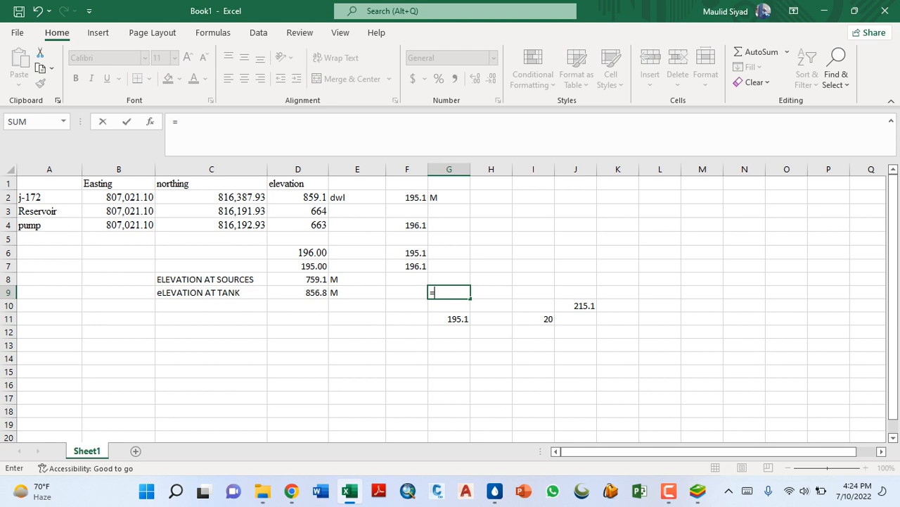
{"action": "left_click", "coordinate": [297, 293]}
{"action": "type", "text": "-"}
{"action": "left_click", "coordinate": [297, 280]}
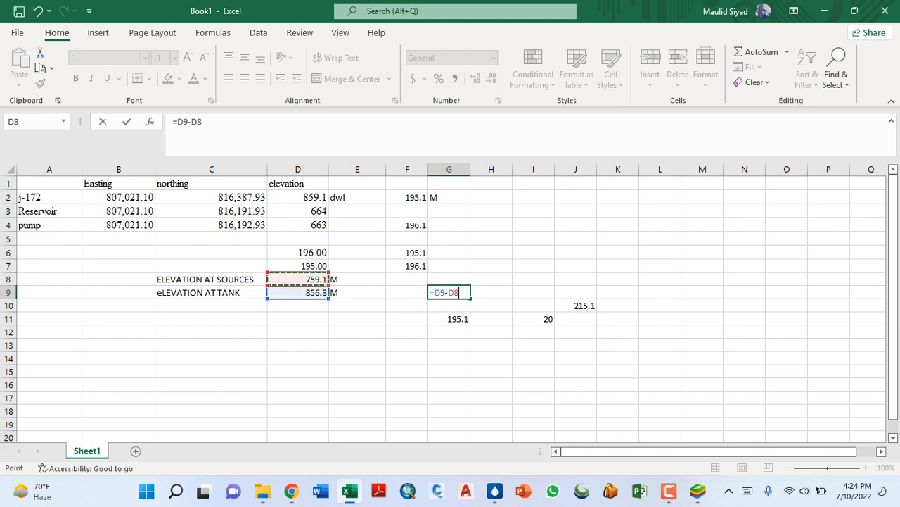
{"action": "key", "text": "Return"}
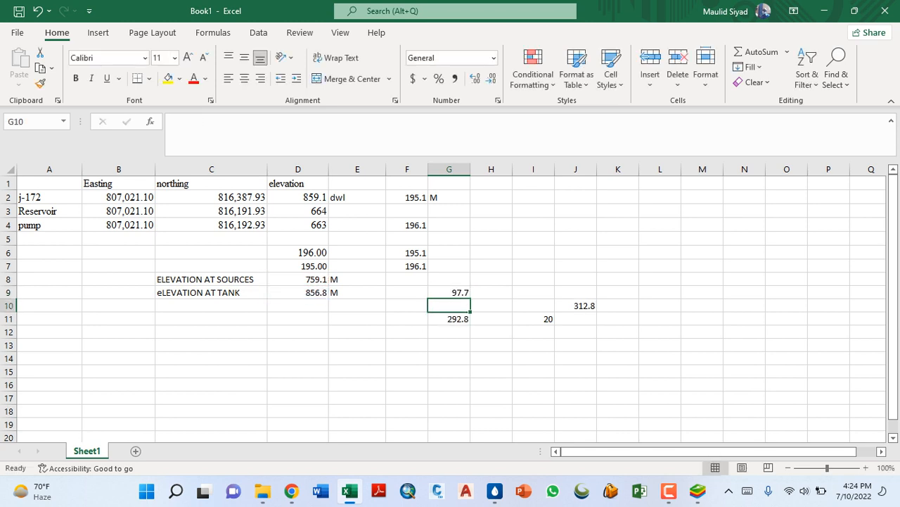
{"action": "left_click", "coordinate": [449, 292]}
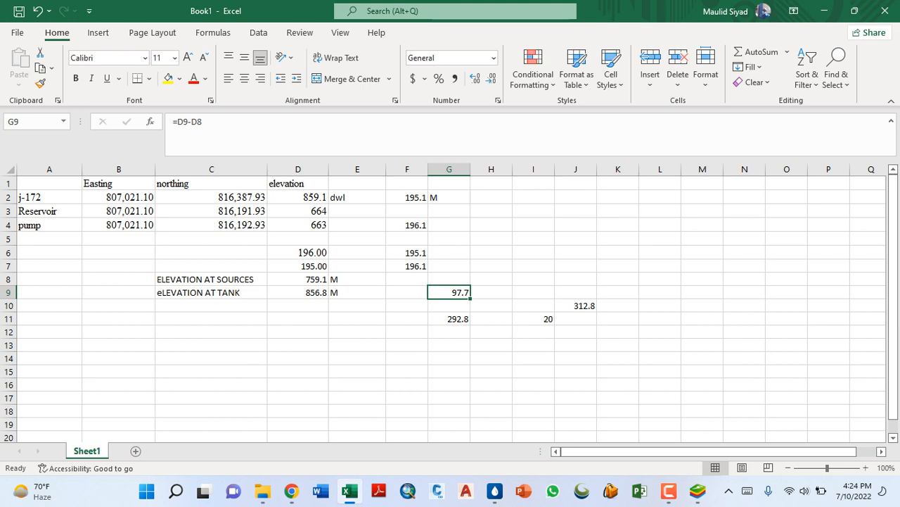
{"action": "key", "text": "F2"}
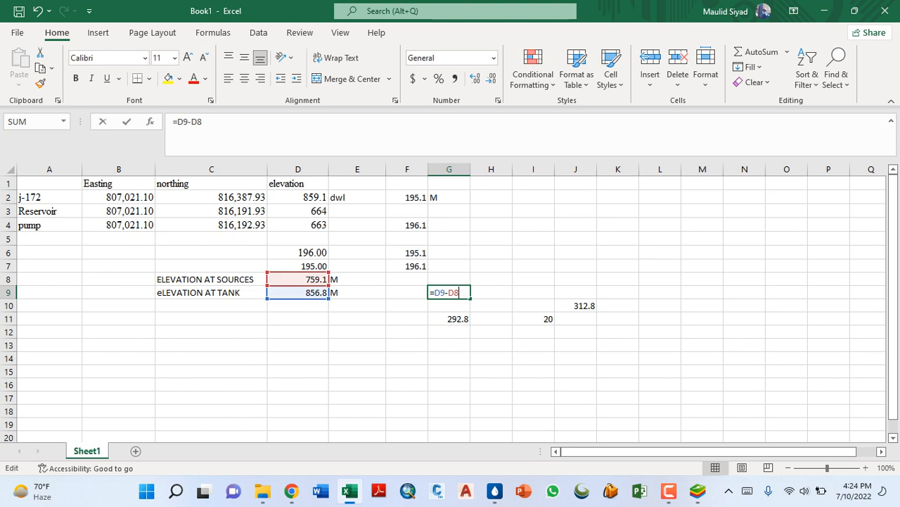
{"action": "key", "text": "Escape"}
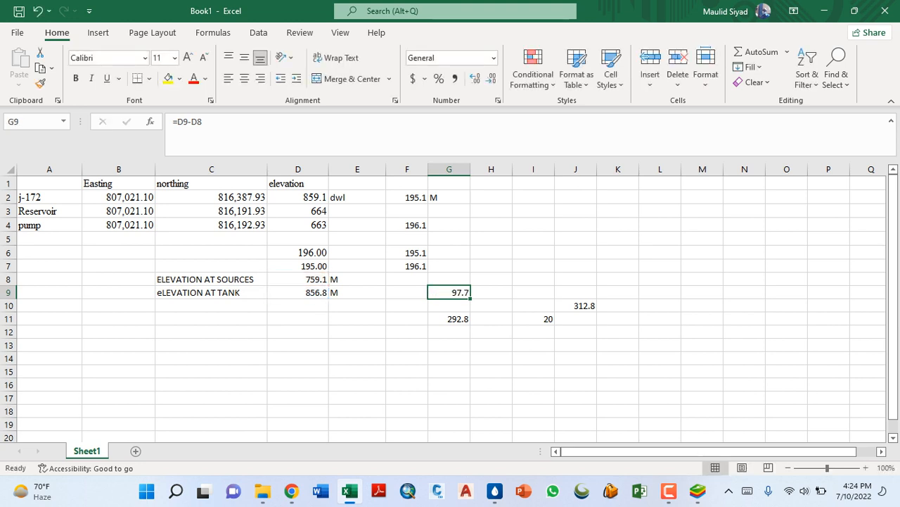
- Recalculate the total in G11 by adding the elevation difference to the dwl depth with =G9+F2
{"action": "left_click", "coordinate": [449, 318]}
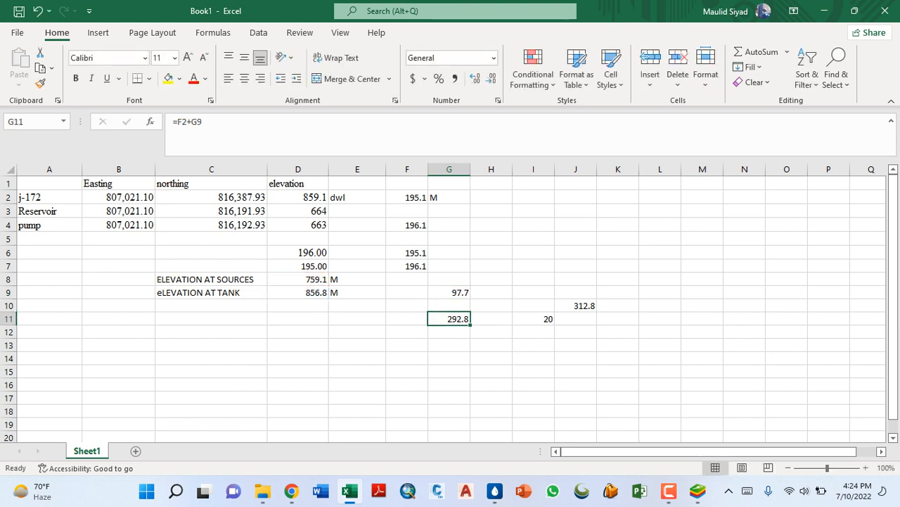
{"action": "type", "text": "="}
{"action": "left_click", "coordinate": [449, 293]}
{"action": "type", "text": "+"}
{"action": "left_click", "coordinate": [421, 196]}
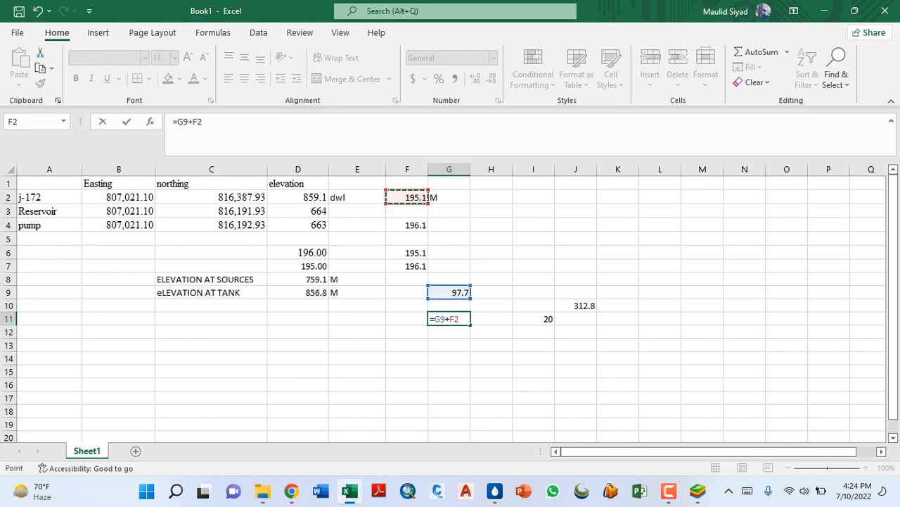
{"action": "key", "text": "Return"}
{"action": "left_click", "coordinate": [449, 319]}
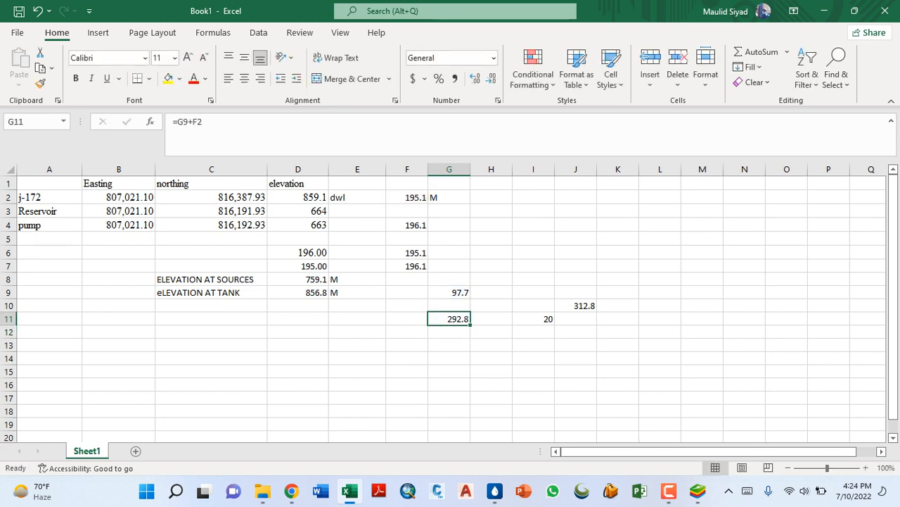
- Add the 20 m allowance in I11 to the G11 total by entering =I11+G11 in I12
{"action": "left_click", "coordinate": [533, 319]}
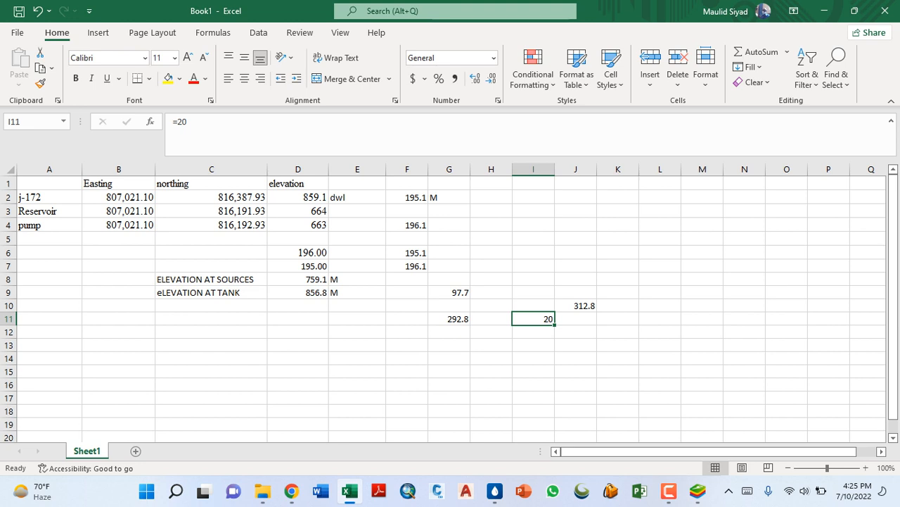
{"action": "left_click", "coordinate": [534, 306]}
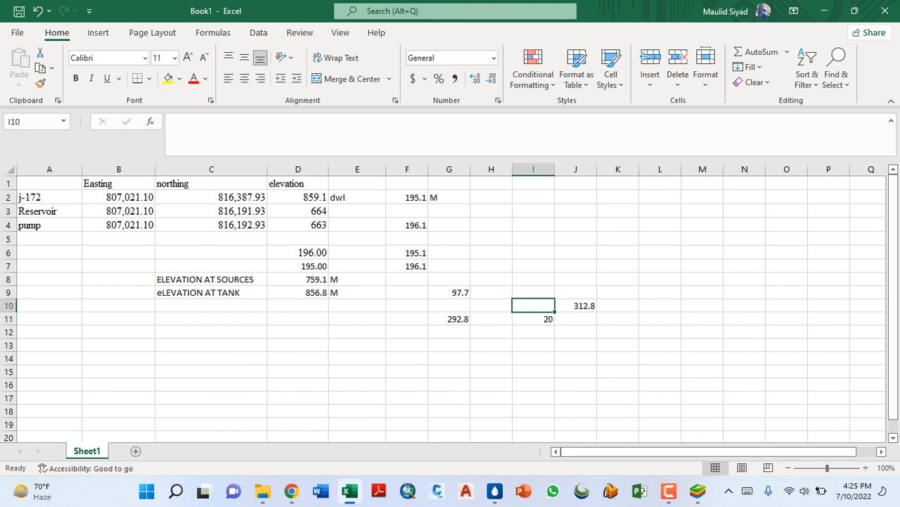
{"action": "left_click", "coordinate": [533, 332]}
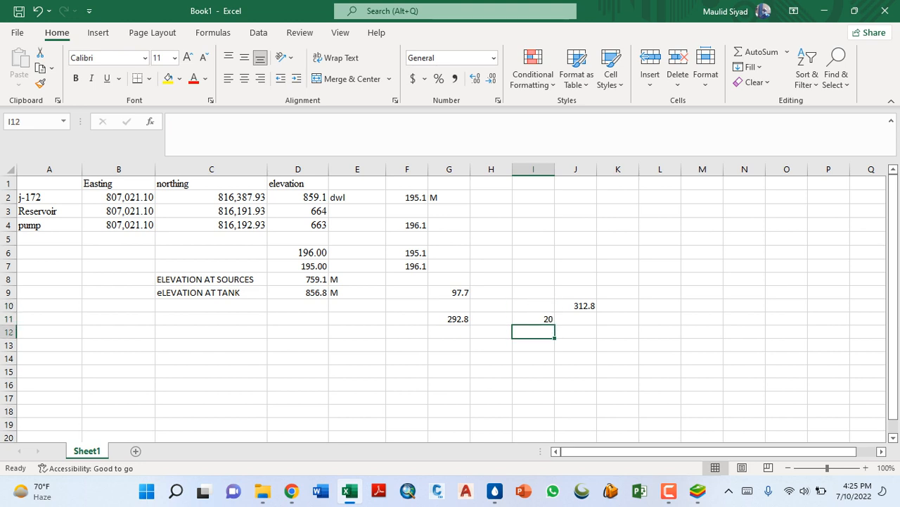
{"action": "left_click", "coordinate": [533, 318]}
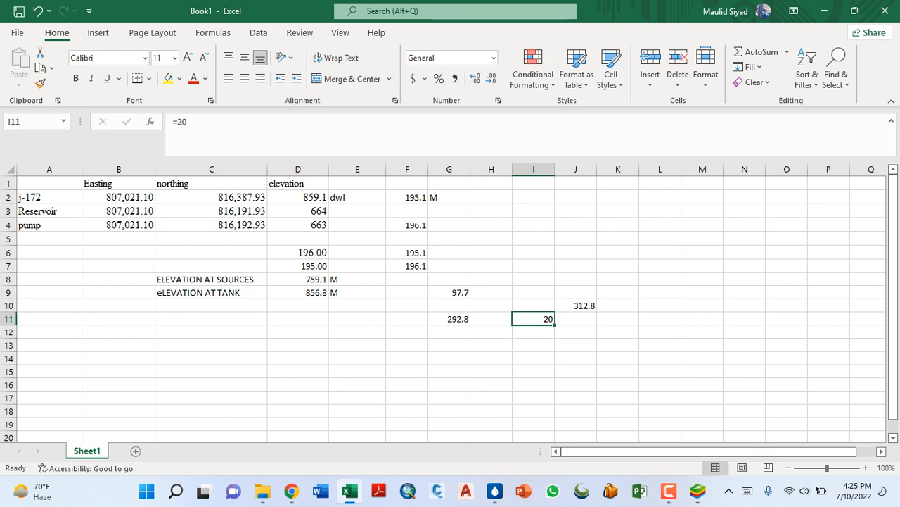
{"action": "left_click", "coordinate": [533, 332]}
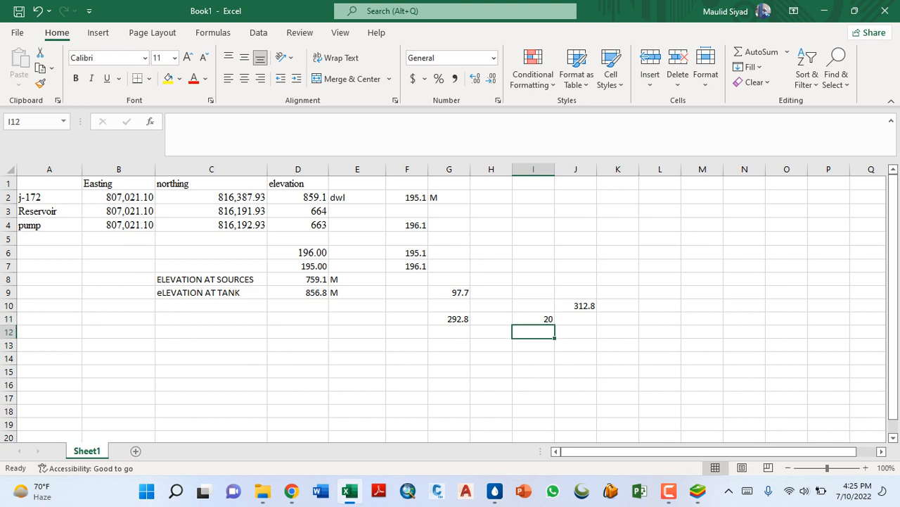
{"action": "type", "text": "="}
{"action": "key", "text": "Up"}
{"action": "type", "text": "+"}
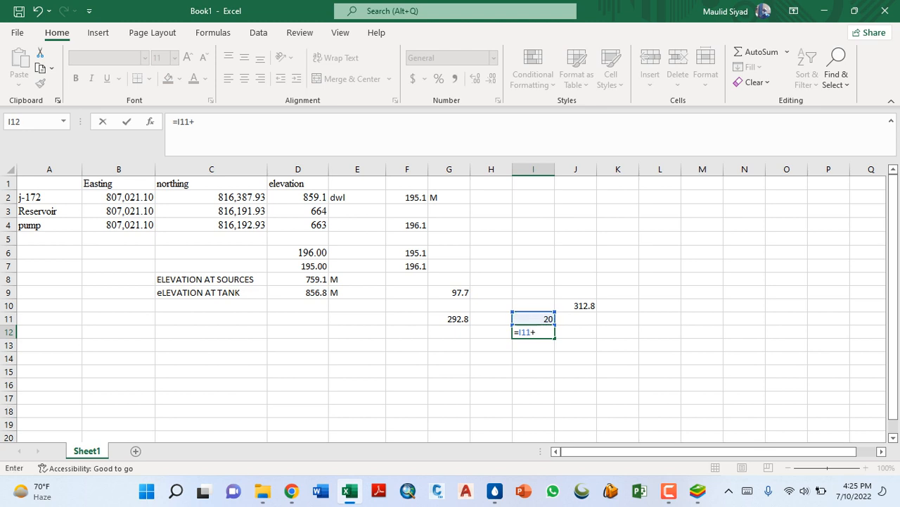
{"action": "key", "text": "Left"}
{"action": "key", "text": "Left"}
{"action": "key", "text": "Up"}
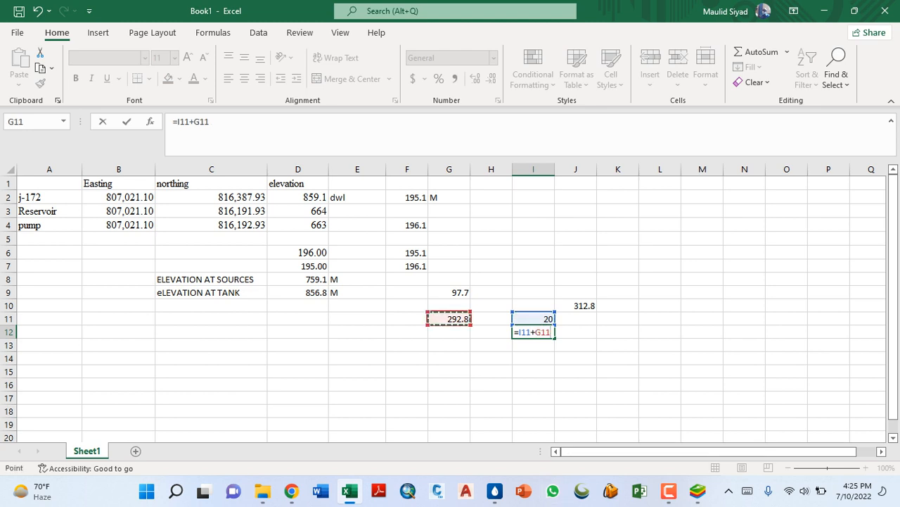
{"action": "key", "text": "Return"}
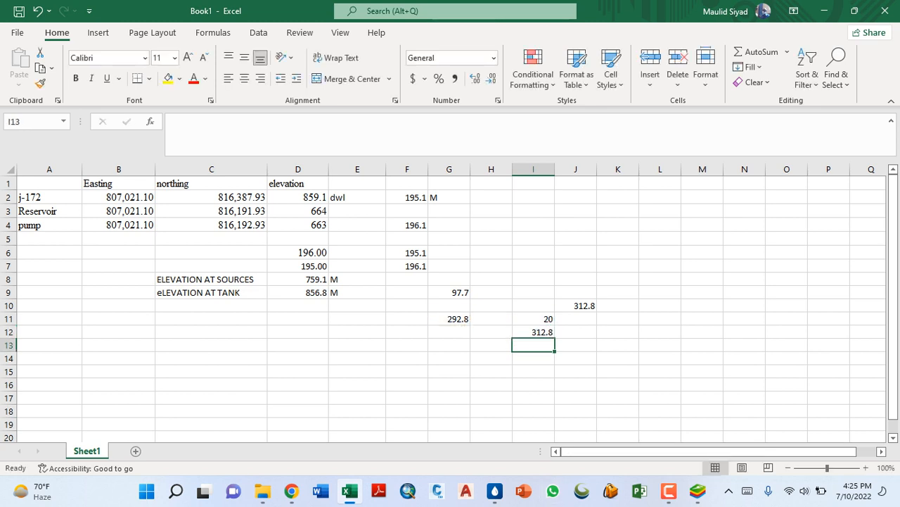
{"action": "left_click", "coordinate": [534, 332]}
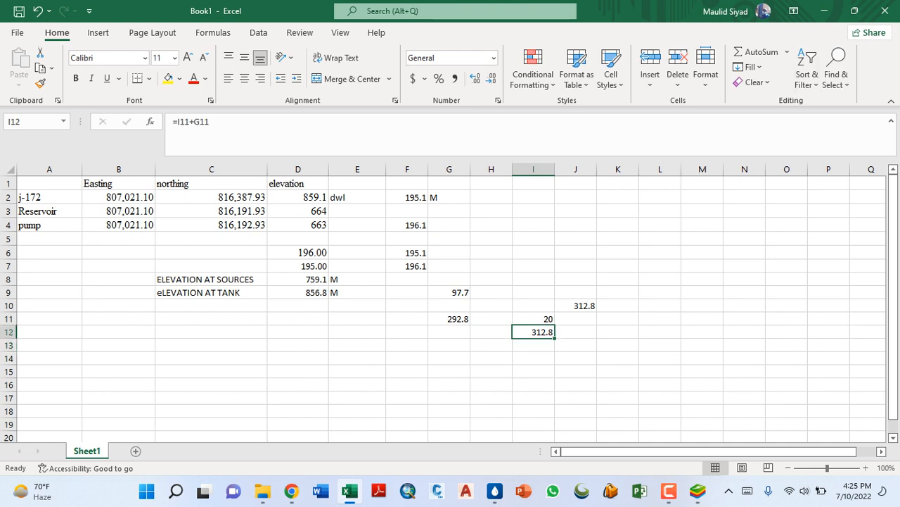
- Switch to WaterGEMS and examine reservoir R-2 and pump PMP-1 at the lower end of the pipeline
{"action": "left_click", "coordinate": [825, 10]}
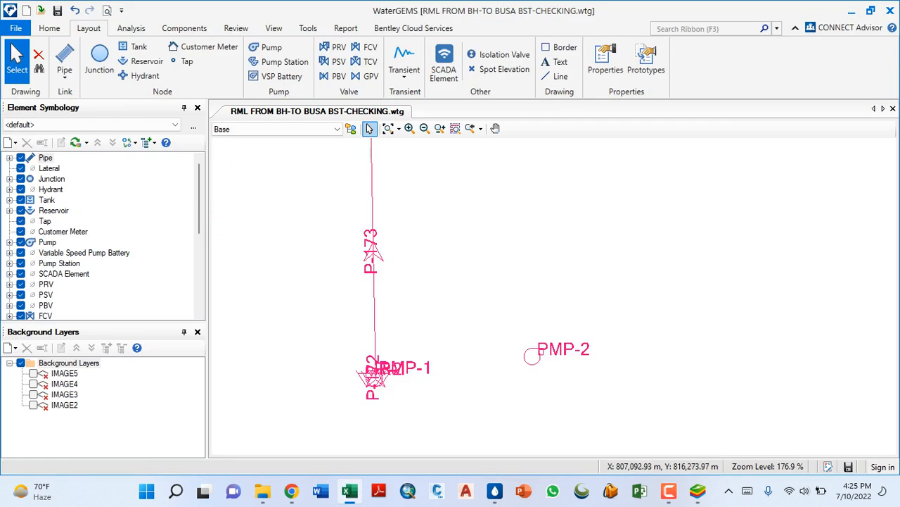
{"action": "scroll", "coordinate": [436, 268], "scroll_direction": "down", "scroll_amount": 10}
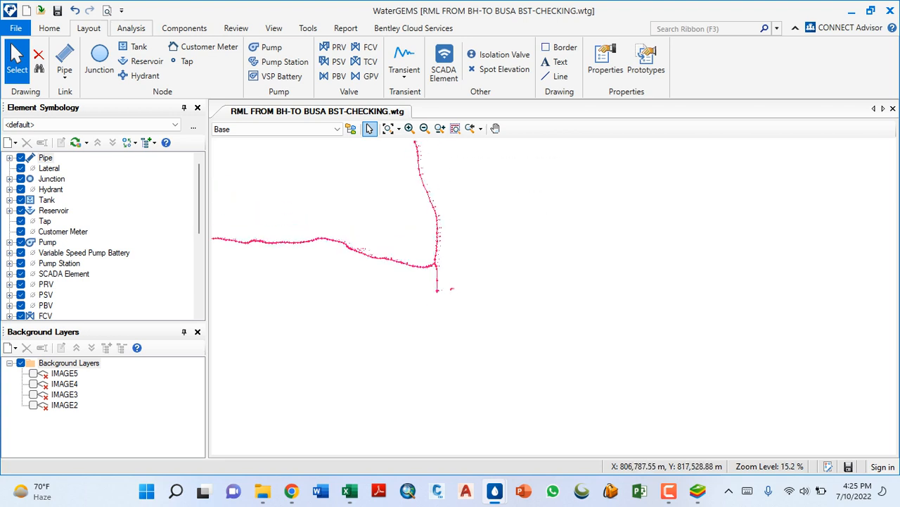
{"action": "left_click", "coordinate": [49, 28]}
{"action": "scroll", "coordinate": [435, 287], "scroll_direction": "up", "scroll_amount": 10}
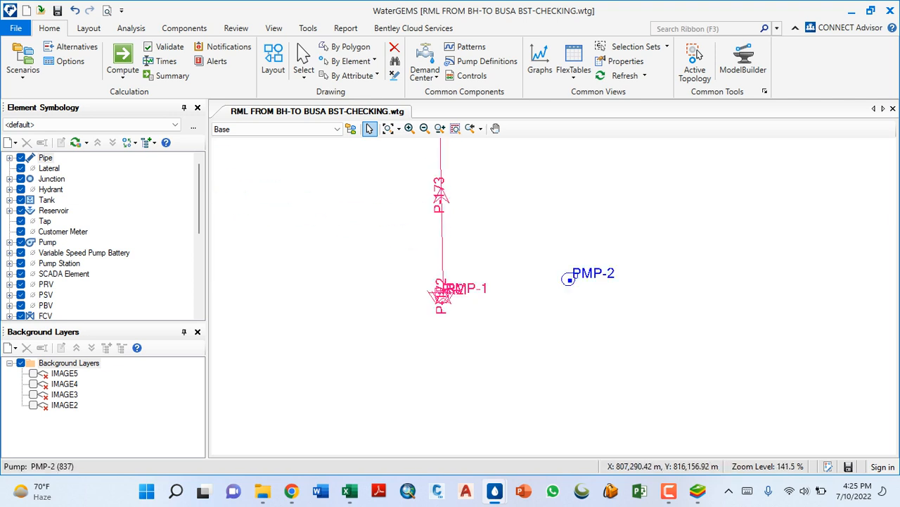
{"action": "scroll", "coordinate": [486, 242], "scroll_direction": "up", "scroll_amount": 2}
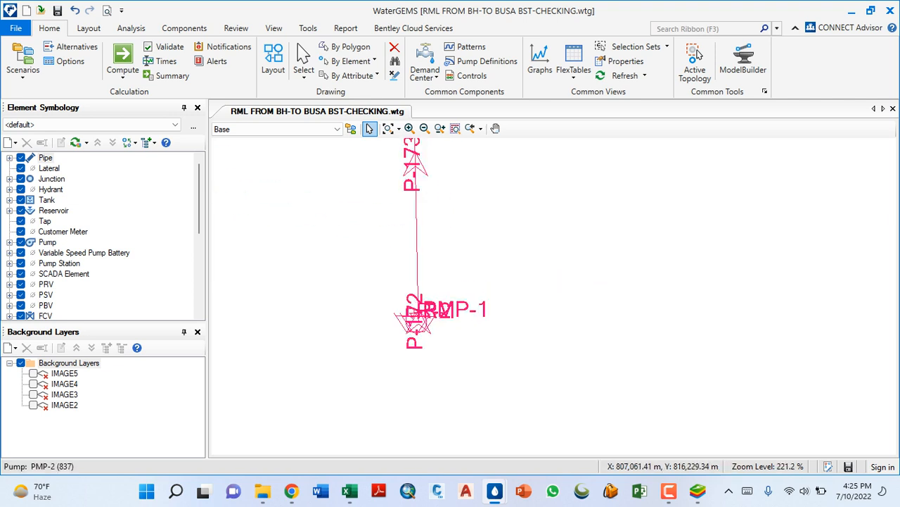
{"action": "scroll", "coordinate": [413, 327], "scroll_direction": "up", "scroll_amount": 10}
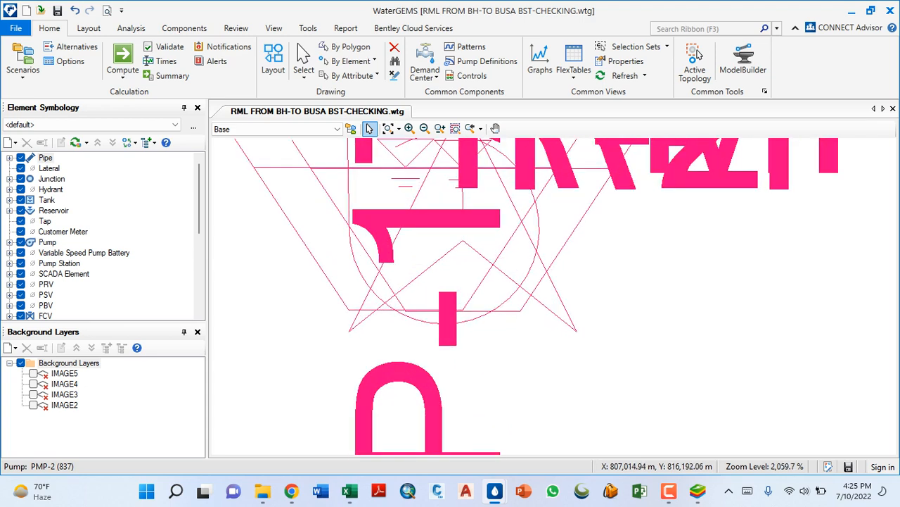
{"action": "scroll", "coordinate": [306, 338], "scroll_direction": "down", "scroll_amount": 4}
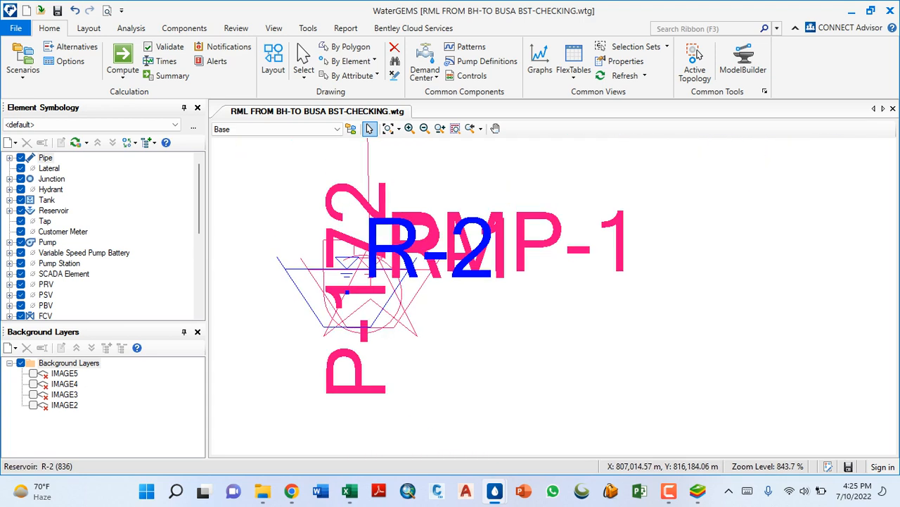
{"action": "scroll", "coordinate": [398, 343], "scroll_direction": "down", "scroll_amount": 5}
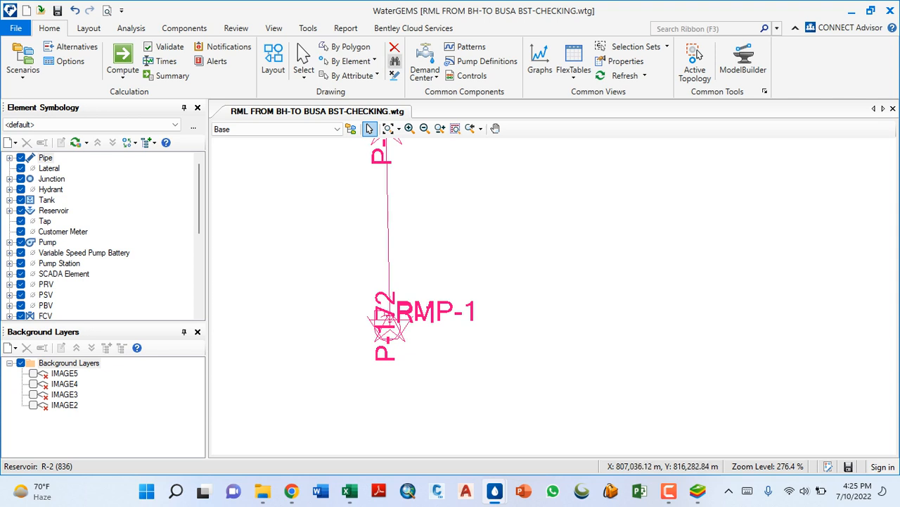
- Open the pump definitions and add a new pump definition
{"action": "left_click", "coordinate": [485, 61]}
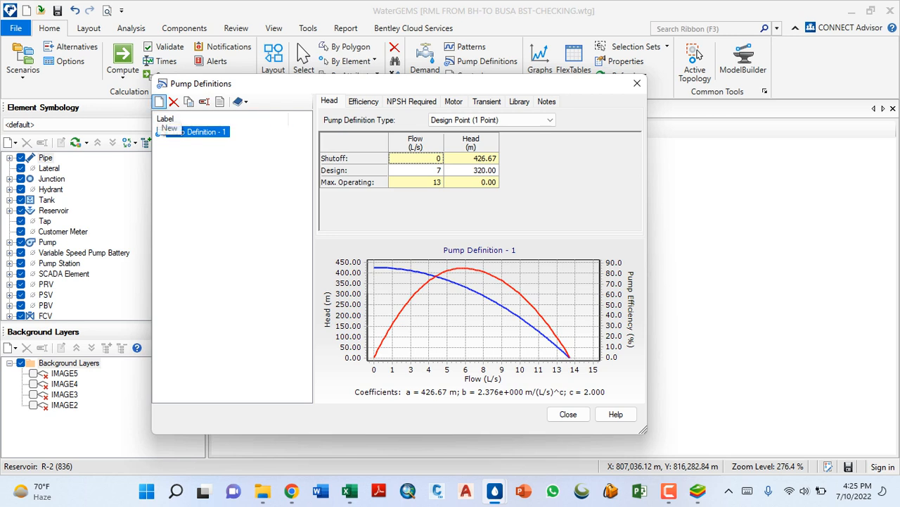
{"action": "left_click", "coordinate": [160, 102]}
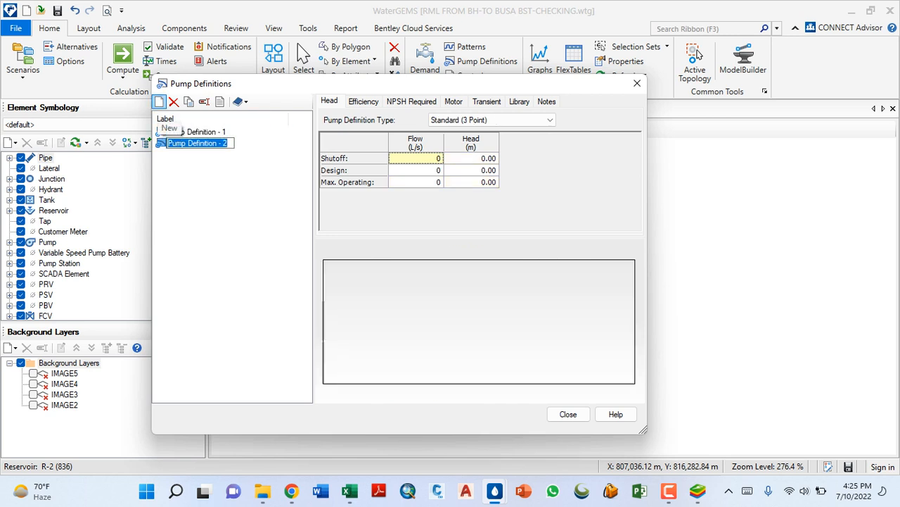
{"action": "left_click", "coordinate": [425, 171]}
- Review the definition type and the design flow and head of Pump Definition - 1
{"action": "left_click", "coordinate": [197, 132]}
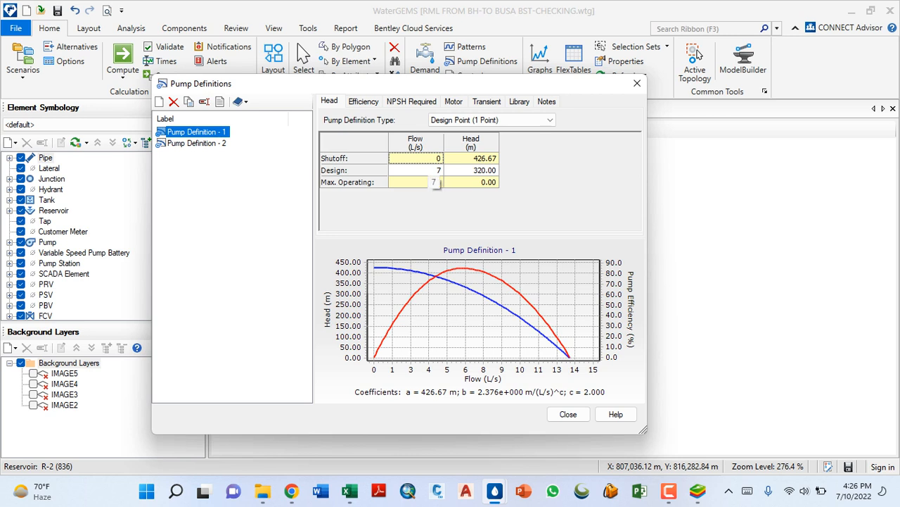
{"action": "left_click", "coordinate": [434, 171]}
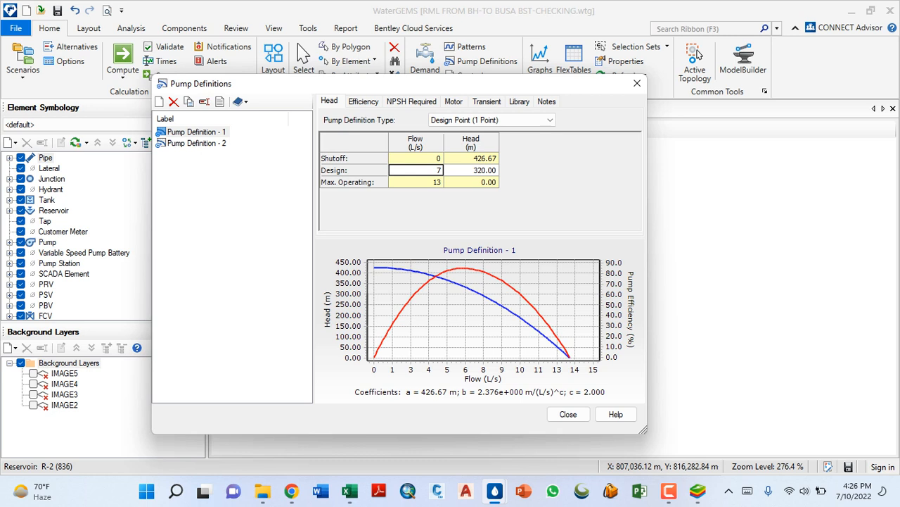
{"action": "left_click", "coordinate": [422, 171]}
{"action": "left_click", "coordinate": [472, 170]}
{"action": "left_click", "coordinate": [492, 120]}
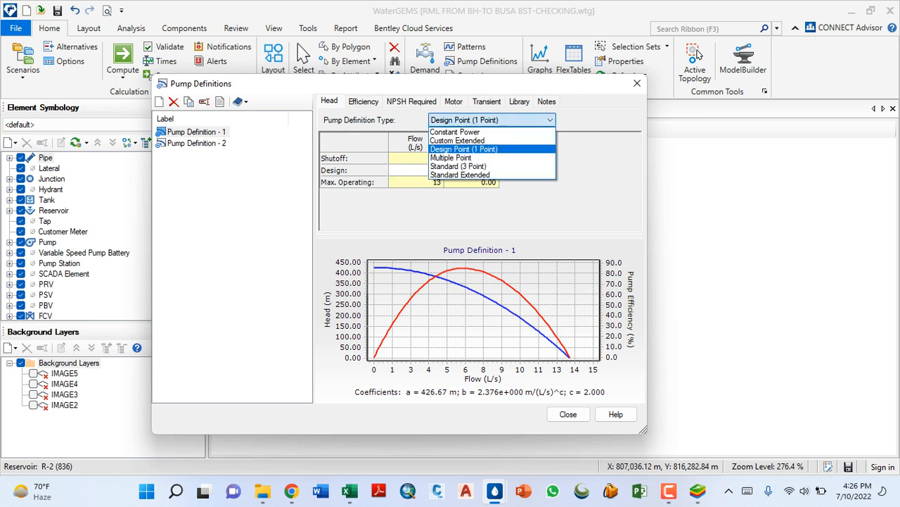
{"action": "left_click", "coordinate": [465, 150]}
{"action": "left_click", "coordinate": [422, 170]}
{"action": "left_click", "coordinate": [471, 170]}
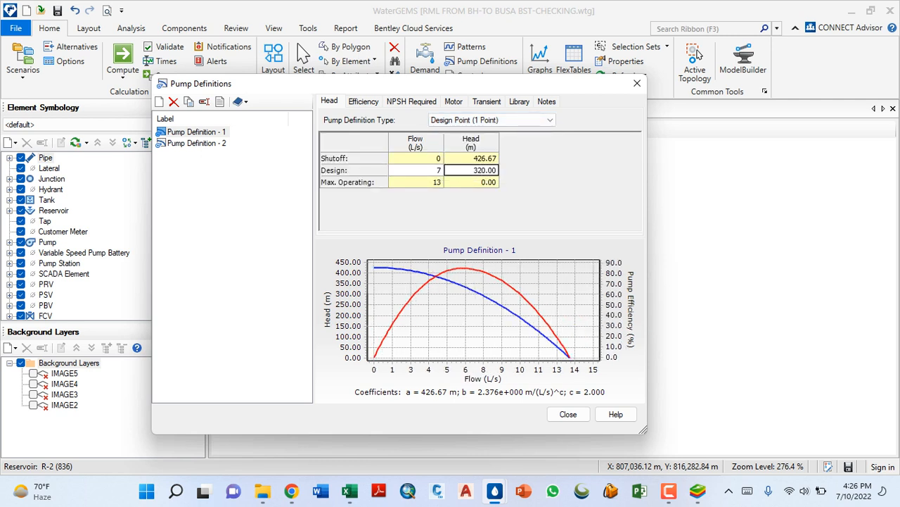
- Set the best efficiency point flow of Pump Definition - 1 to 7 L/s
{"action": "left_click", "coordinate": [364, 102]}
{"action": "left_click", "coordinate": [461, 152]}
{"action": "left_click", "coordinate": [461, 152]}
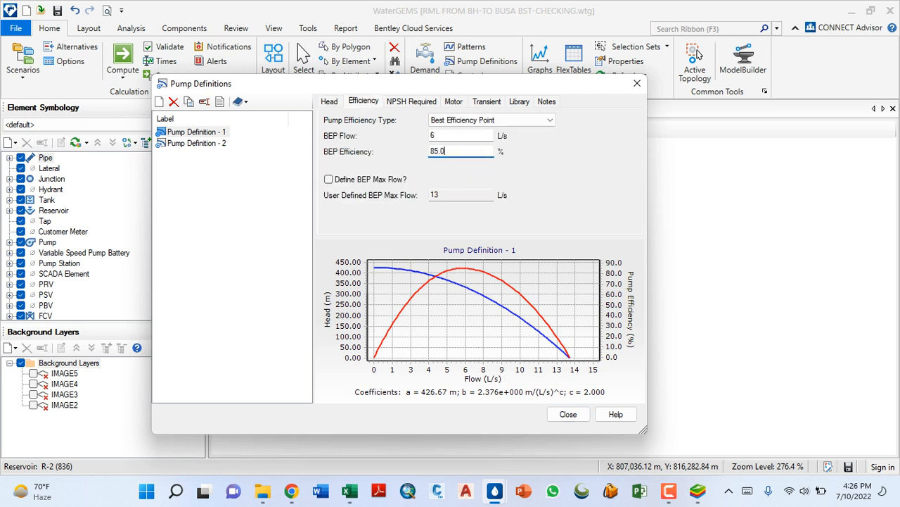
{"action": "left_click", "coordinate": [461, 136]}
{"action": "type", "text": "7"}
{"action": "key", "text": "Tab"}
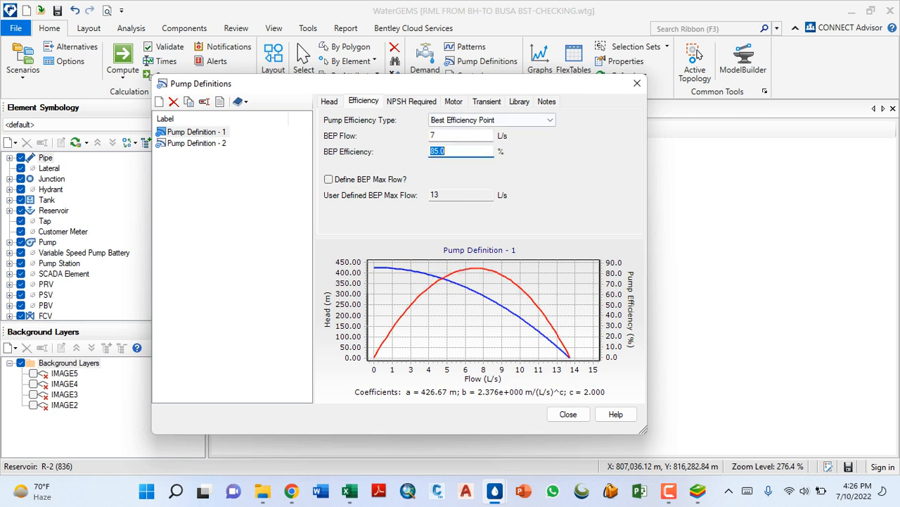
{"action": "left_click", "coordinate": [444, 150]}
- Check the motor efficiency and the design head of Pump Definition - 1
{"action": "left_click", "coordinate": [453, 101]}
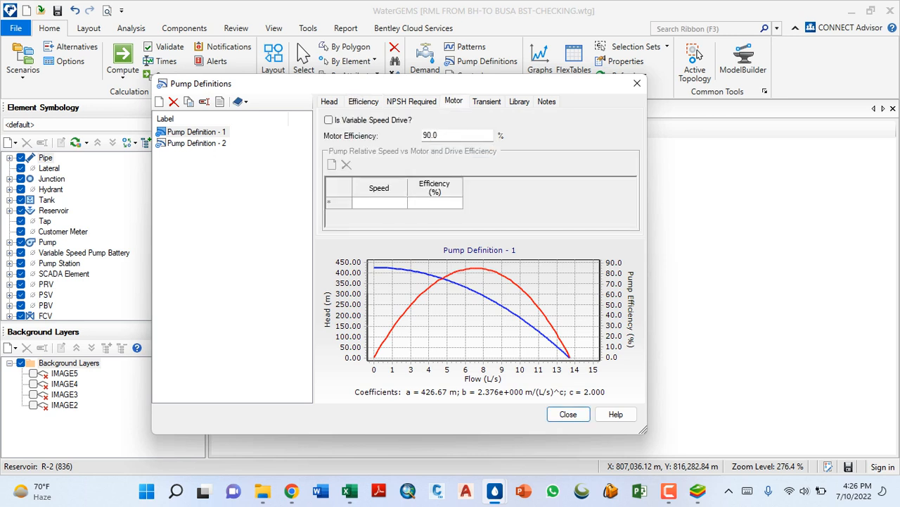
{"action": "double_click", "coordinate": [431, 135]}
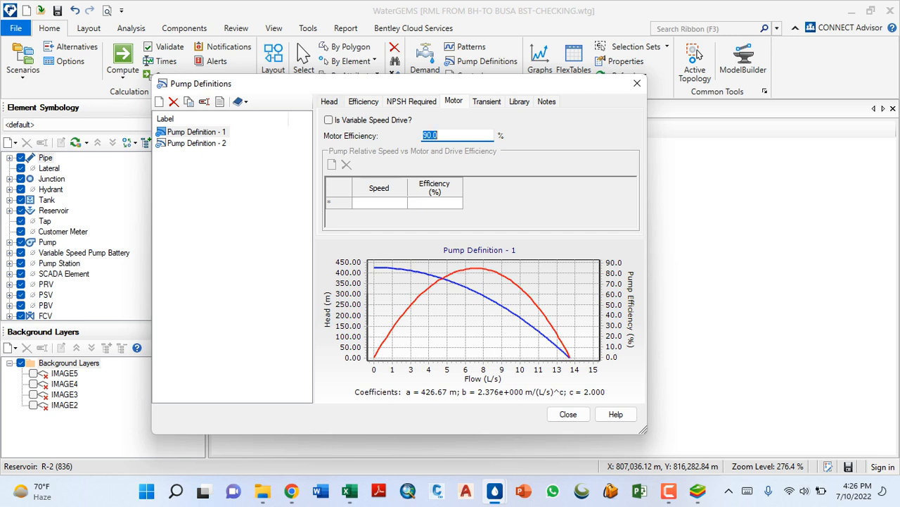
{"action": "left_click", "coordinate": [329, 101]}
{"action": "left_click", "coordinate": [485, 170]}
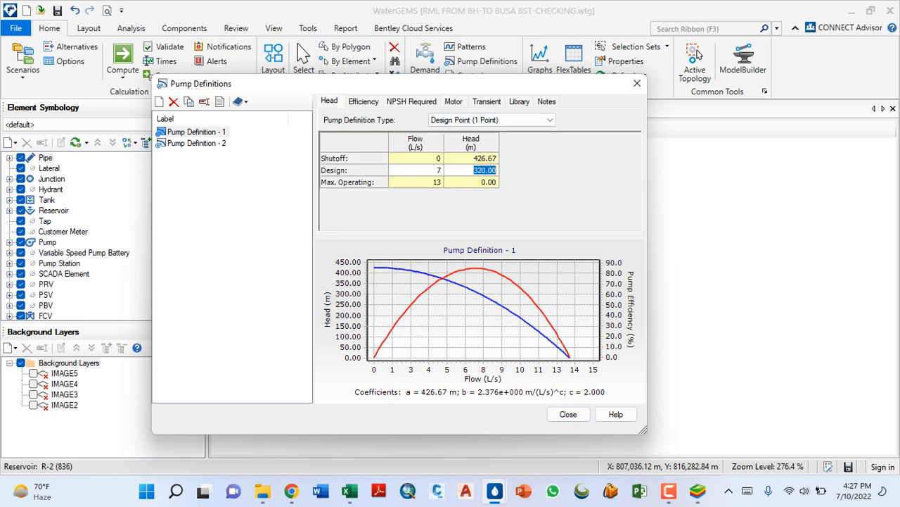
{"action": "left_click", "coordinate": [472, 182]}
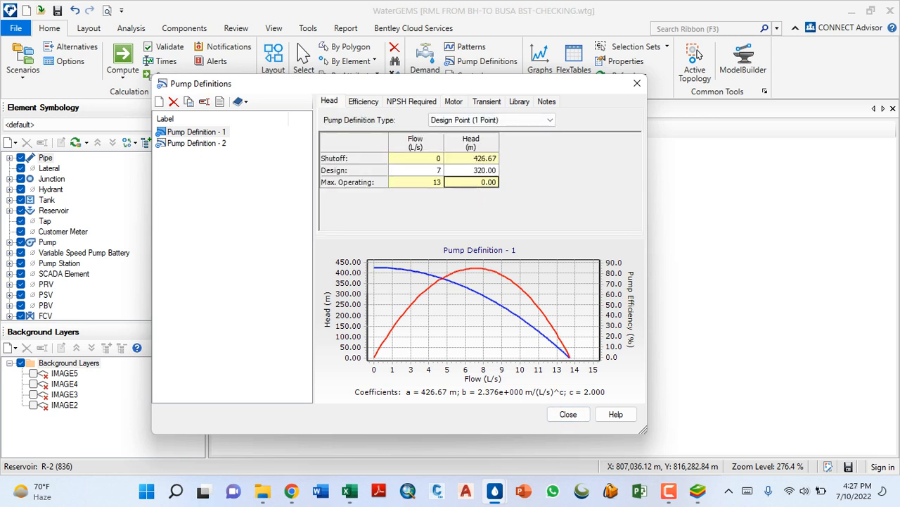
- Change the definition type of Pump Definition - 2 to Design Point (1 Point)
{"action": "left_click", "coordinate": [197, 143]}
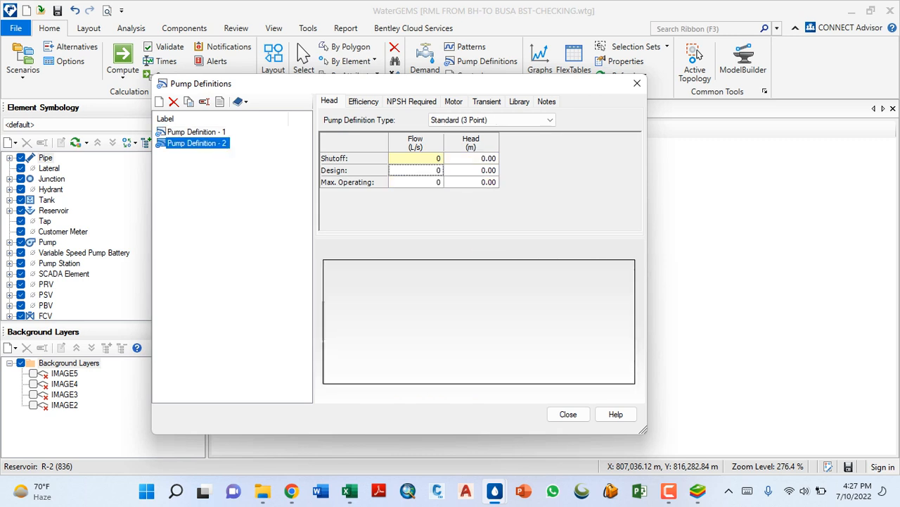
{"action": "left_click", "coordinate": [550, 120]}
{"action": "key", "text": "Up"}
{"action": "key", "text": "Up"}
{"action": "key", "text": "Return"}
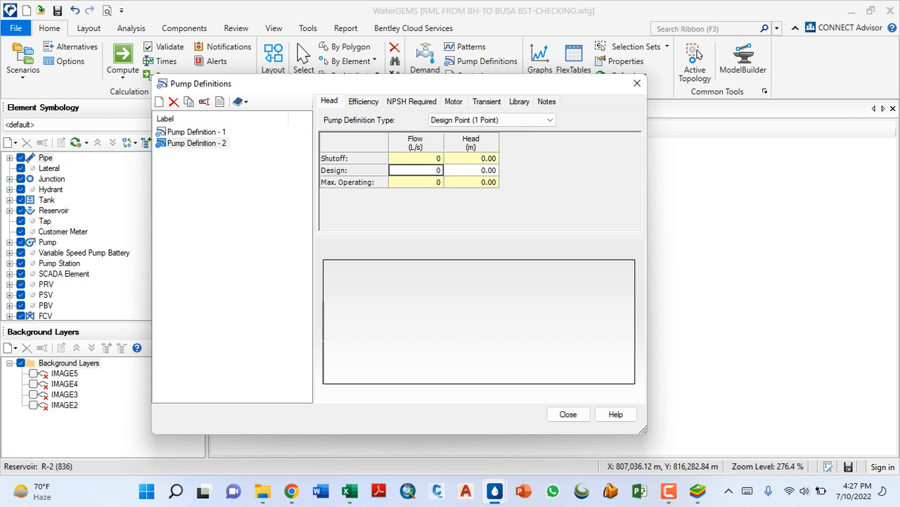
- Enter a design flow of 7 L/s and a design head of 312.8 m for Pump Definition - 2
{"action": "type", "text": "7"}
{"action": "key", "text": "Tab"}
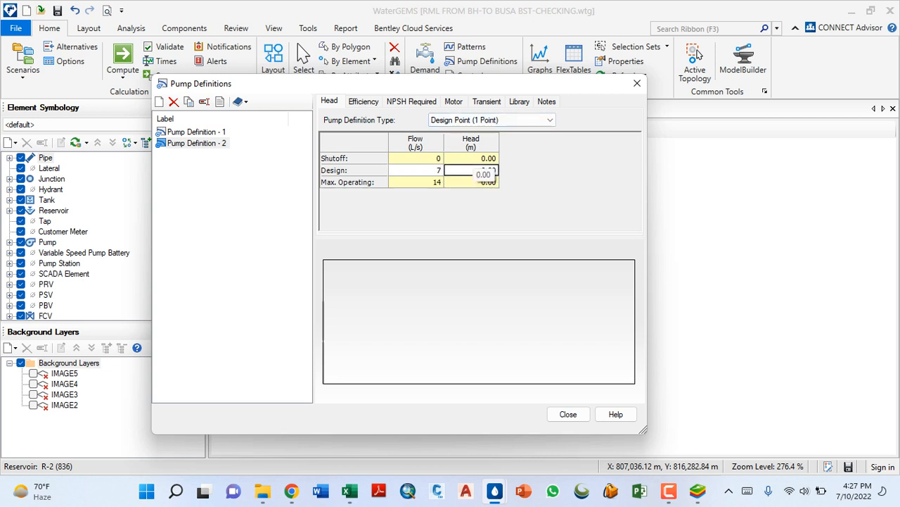
{"action": "type", "text": "32"}
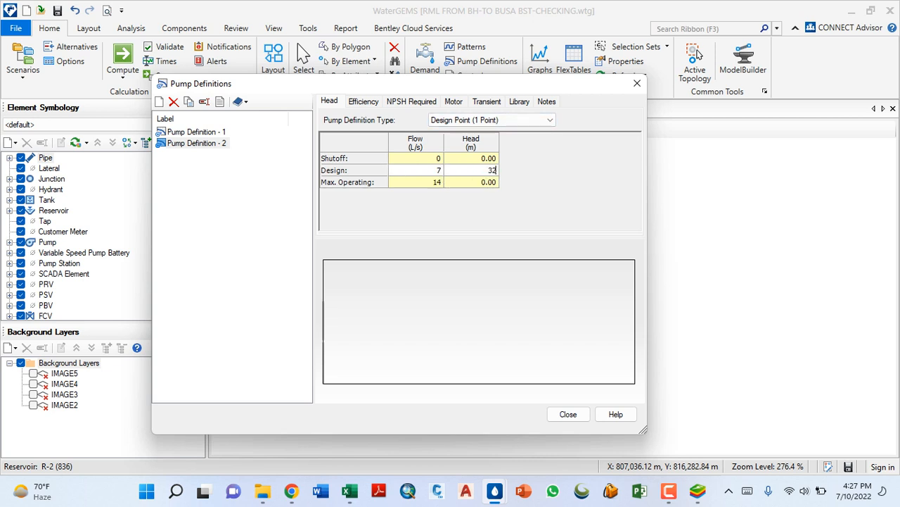
{"action": "key", "text": "BackSpace"}
{"action": "key", "text": "BackSpace"}
{"action": "type", "text": "312.8"}
{"action": "key", "text": "Return"}
- Set the best efficiency point of Pump Definition - 2 to 85% efficiency at a flow of 7 L/s
{"action": "left_click", "coordinate": [364, 102]}
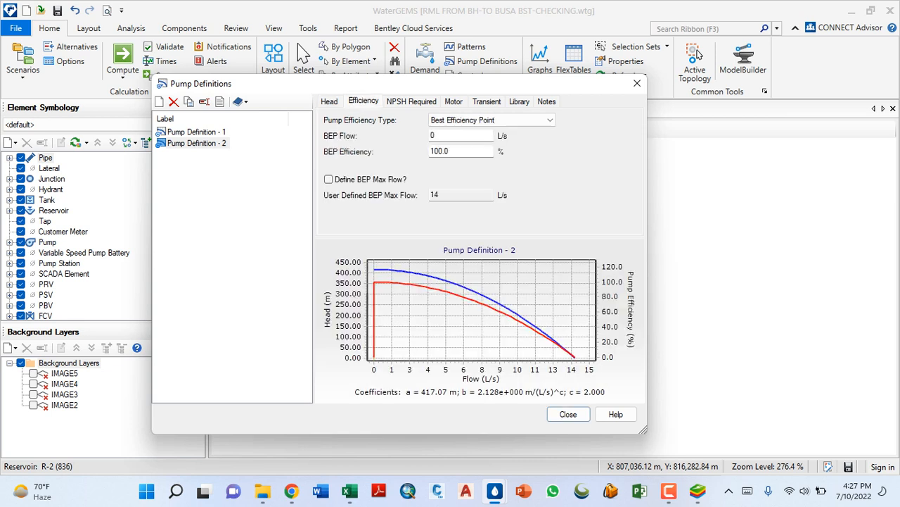
{"action": "double_click", "coordinate": [440, 151]}
{"action": "type", "text": "85"}
{"action": "double_click", "coordinate": [436, 135]}
{"action": "type", "text": "7"}
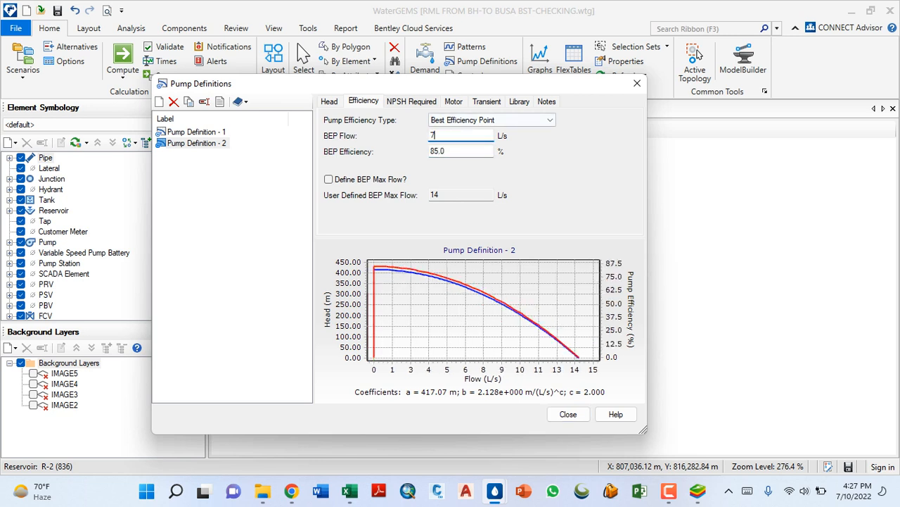
- Set the motor efficiency of Pump Definition - 2 to 90%
{"action": "left_click", "coordinate": [411, 101]}
{"action": "left_click", "coordinate": [454, 102]}
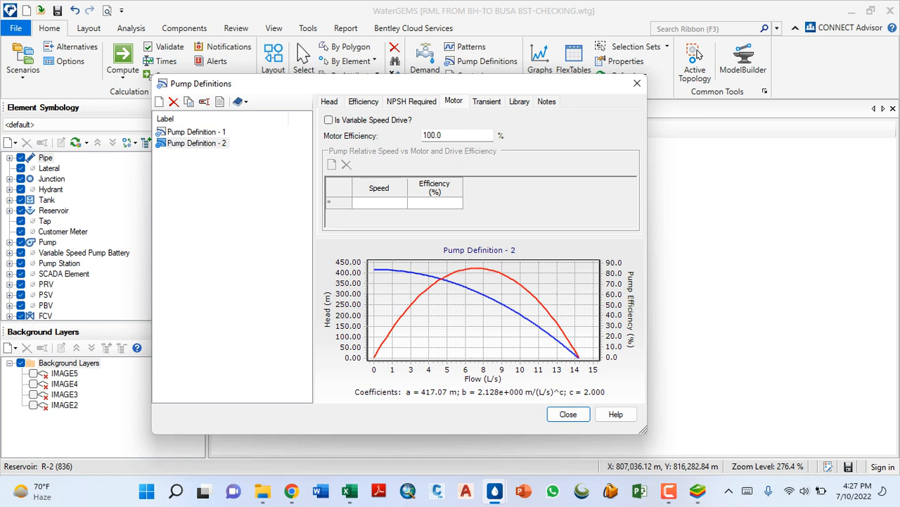
{"action": "double_click", "coordinate": [436, 135]}
{"action": "type", "text": "90"}
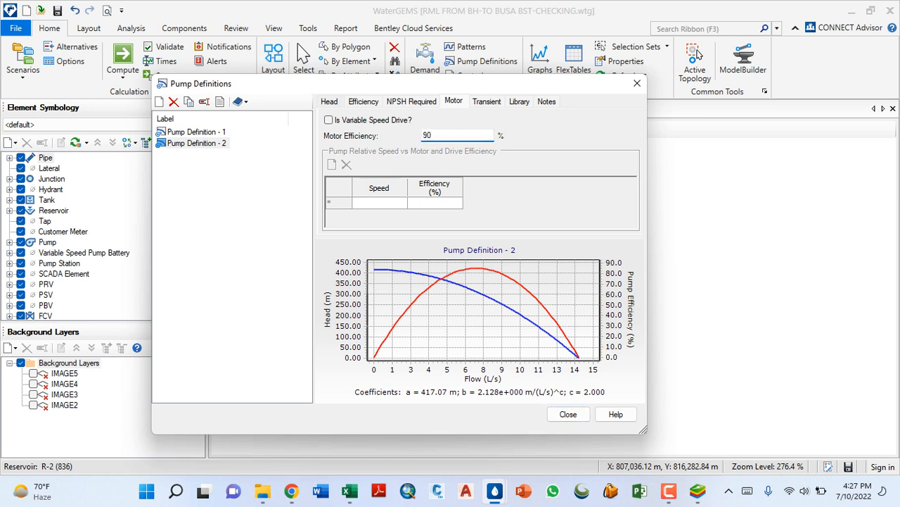
- Compare the design head of Pump Definition - 2 with that of Pump Definition - 1
{"action": "left_click", "coordinate": [329, 102]}
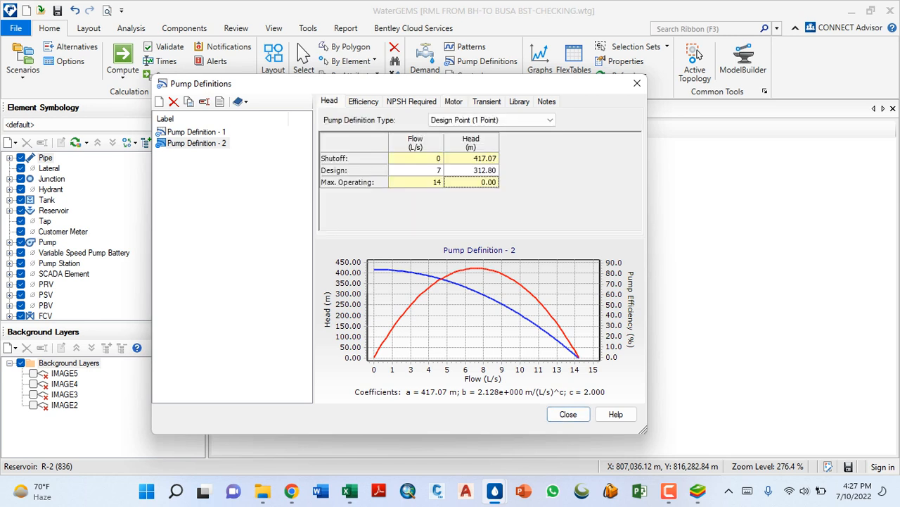
{"action": "left_click", "coordinate": [472, 170]}
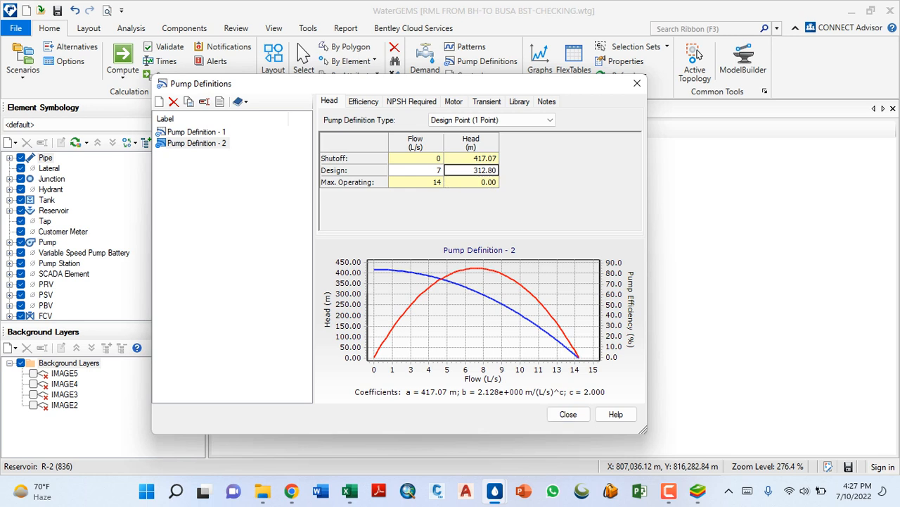
{"action": "left_click", "coordinate": [197, 143]}
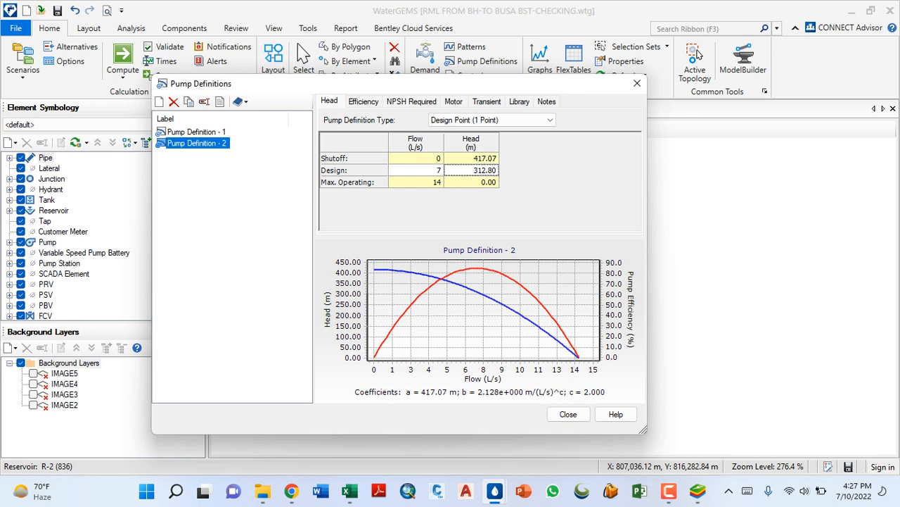
{"action": "left_click", "coordinate": [197, 133]}
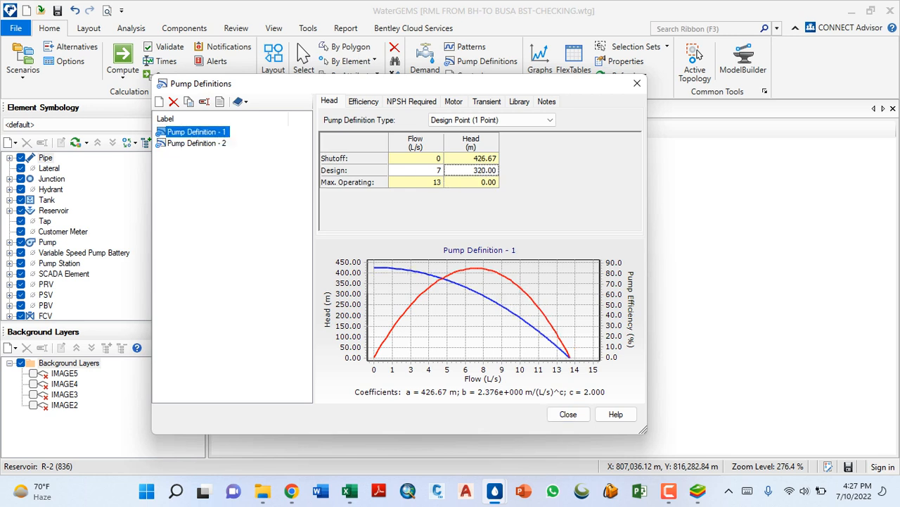
- Delete Pump Definition - 2 and close the pump definitions
{"action": "right_click", "coordinate": [188, 144]}
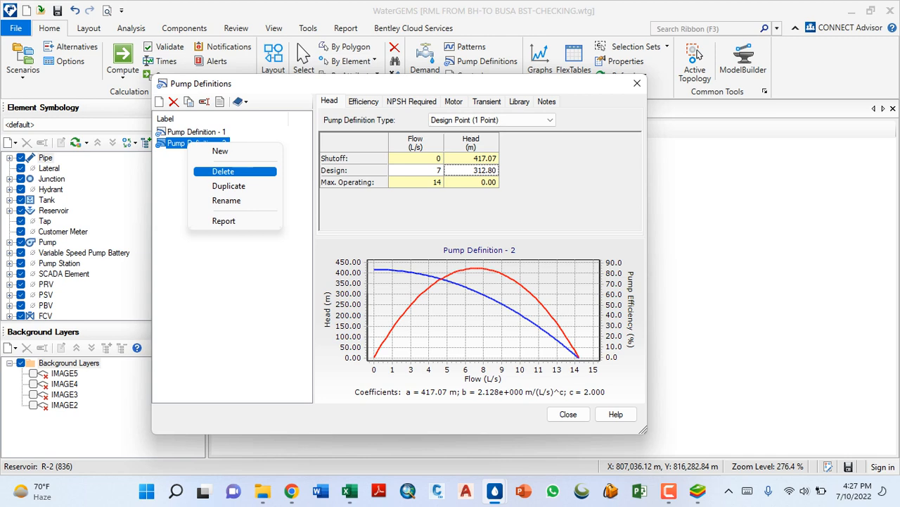
{"action": "key", "text": "Return"}
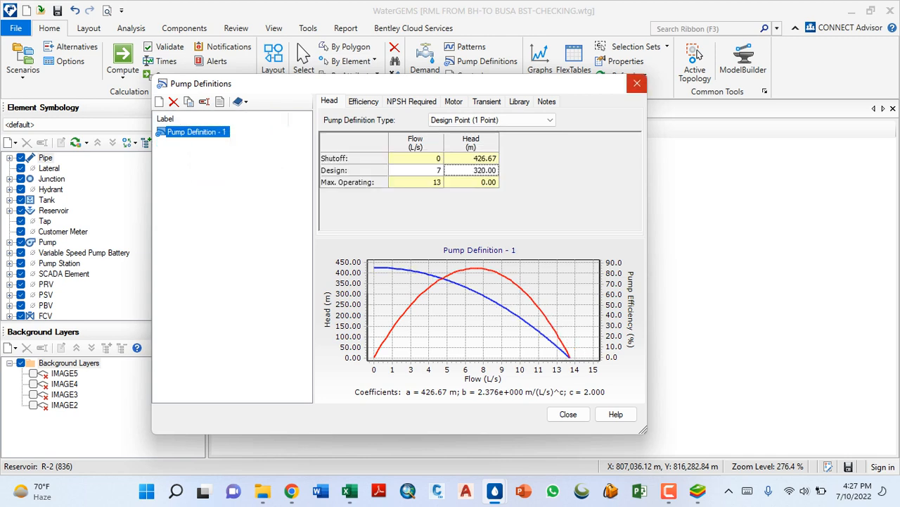
{"action": "left_click", "coordinate": [637, 83]}
- Validate the hydraulic model, then compute the Base scenario and dismiss its calculation summary
{"action": "scroll", "coordinate": [304, 255], "scroll_direction": "down", "scroll_amount": 5}
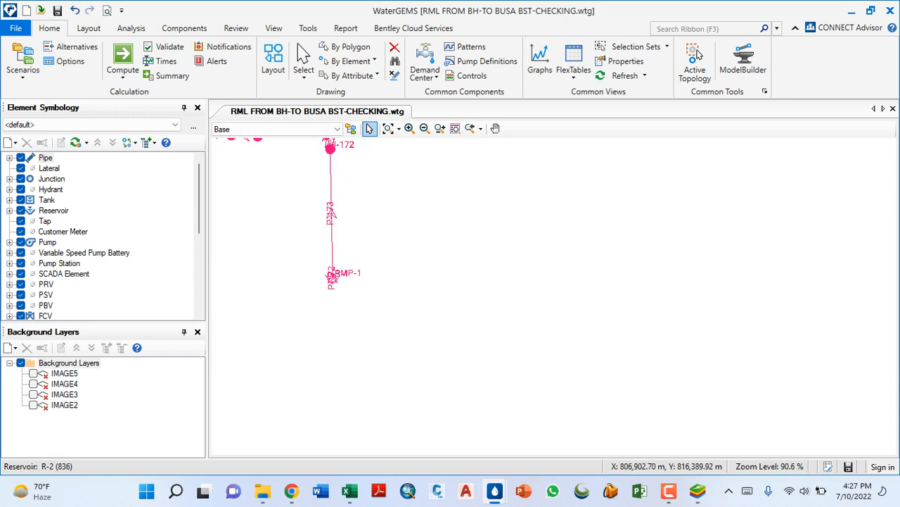
{"action": "left_click", "coordinate": [164, 47]}
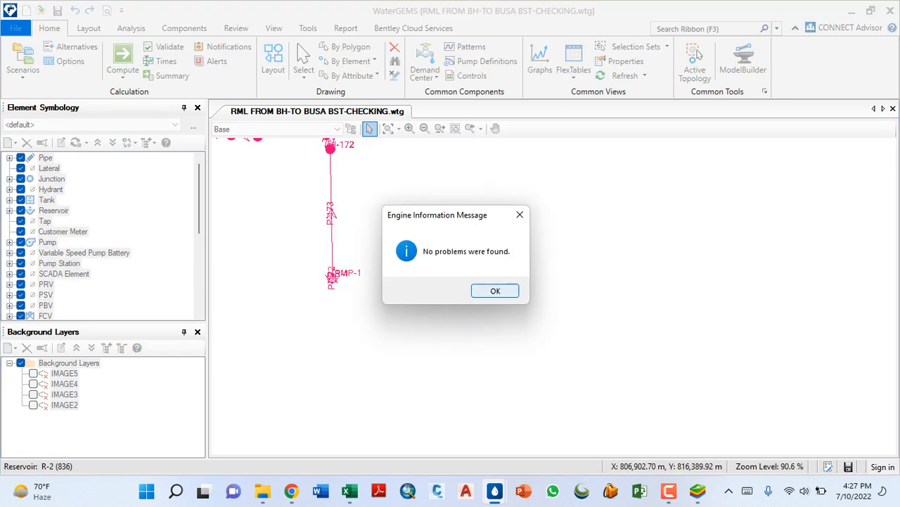
{"action": "left_click", "coordinate": [495, 290]}
{"action": "scroll", "coordinate": [429, 308], "scroll_direction": "down", "scroll_amount": 6}
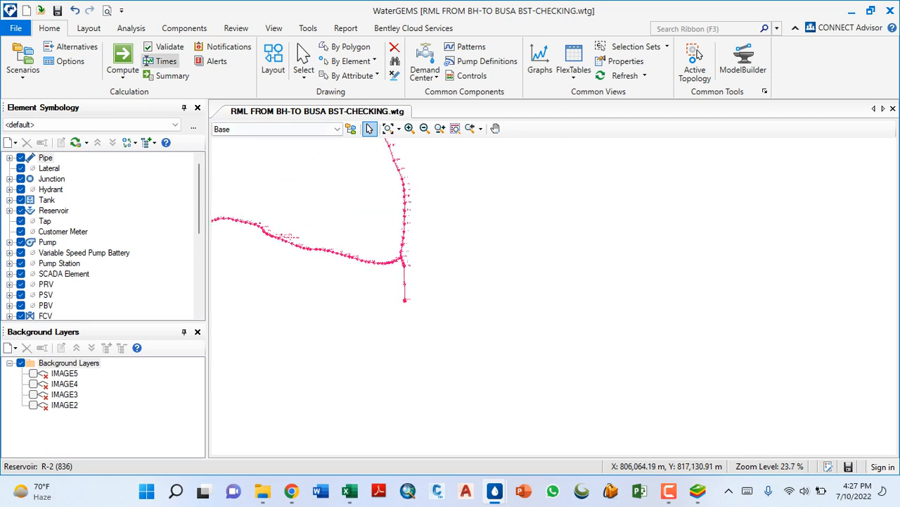
{"action": "left_click", "coordinate": [123, 60]}
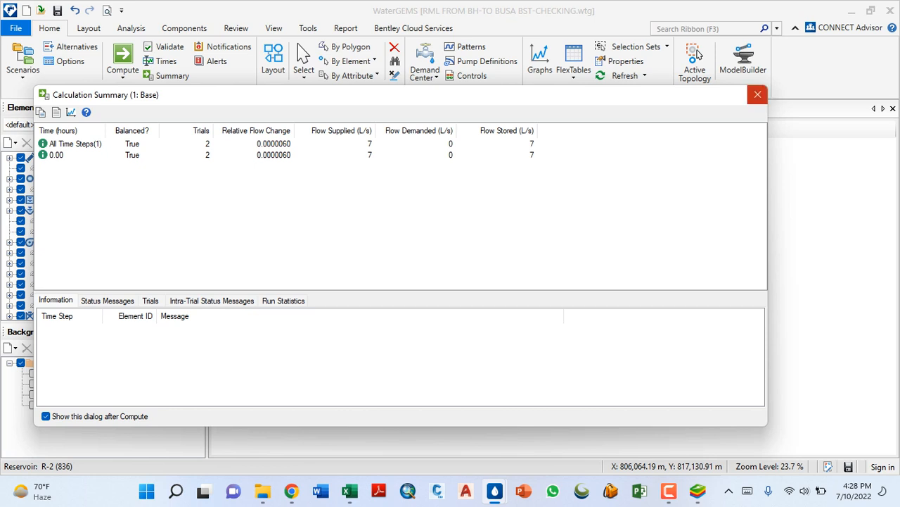
{"action": "left_click", "coordinate": [758, 95]}
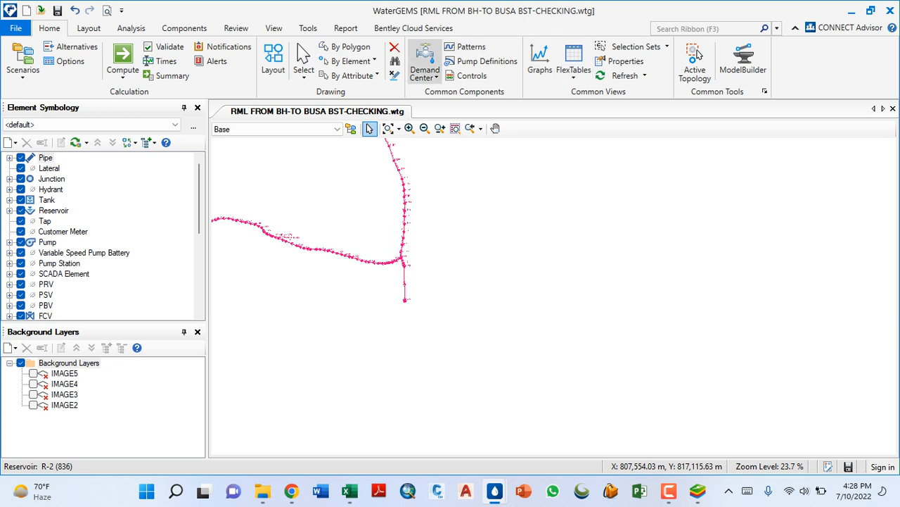
- Open the pump results table, examine the pump head of PMP-1, and close the table
{"action": "left_click", "coordinate": [573, 74]}
{"action": "left_click", "coordinate": [574, 74]}
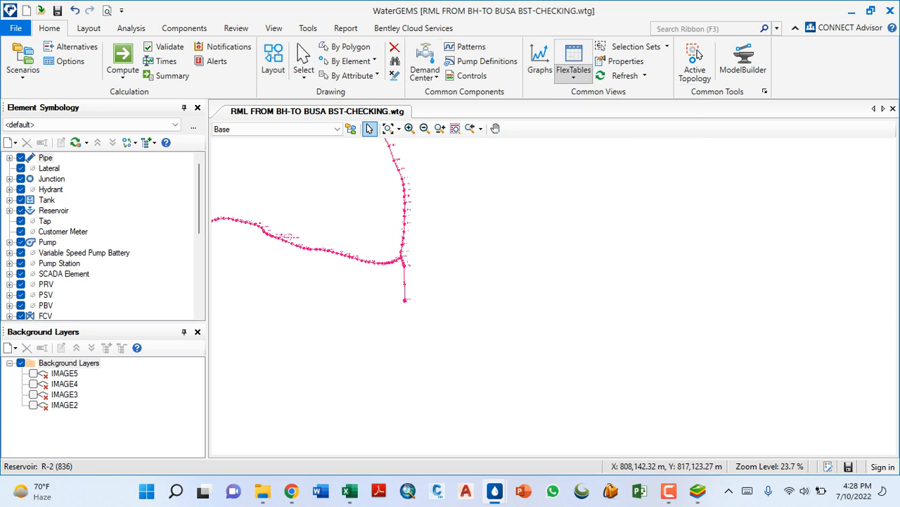
{"action": "left_click", "coordinate": [573, 74]}
{"action": "left_click", "coordinate": [573, 74]}
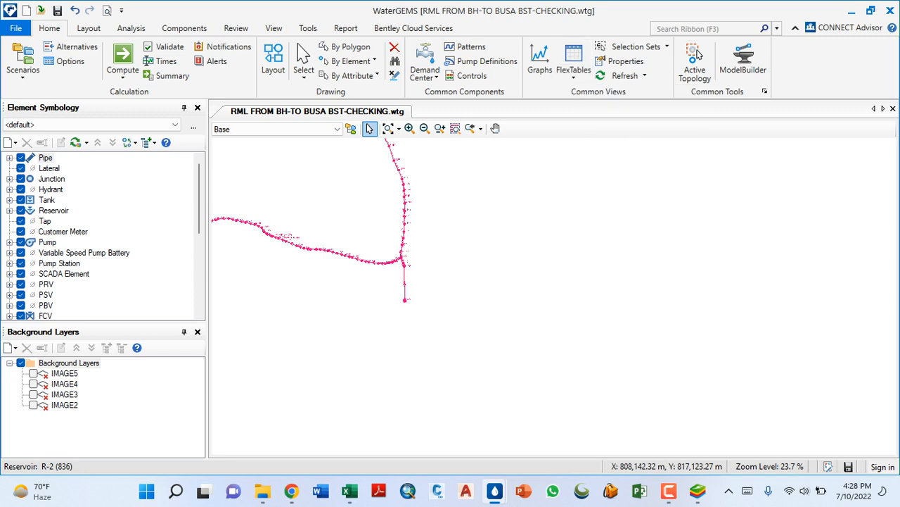
{"action": "left_click", "coordinate": [308, 28]}
{"action": "left_click", "coordinate": [346, 28]}
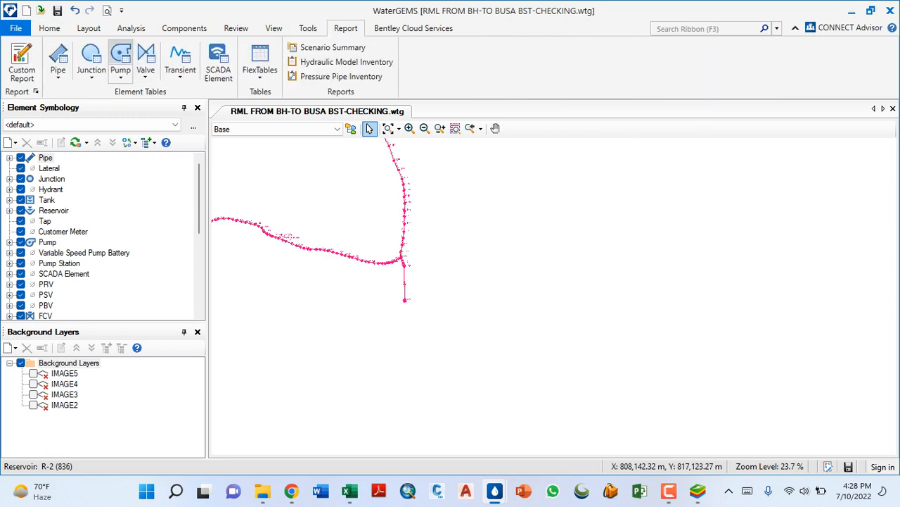
{"action": "left_click", "coordinate": [120, 56]}
{"action": "left_click", "coordinate": [705, 164]}
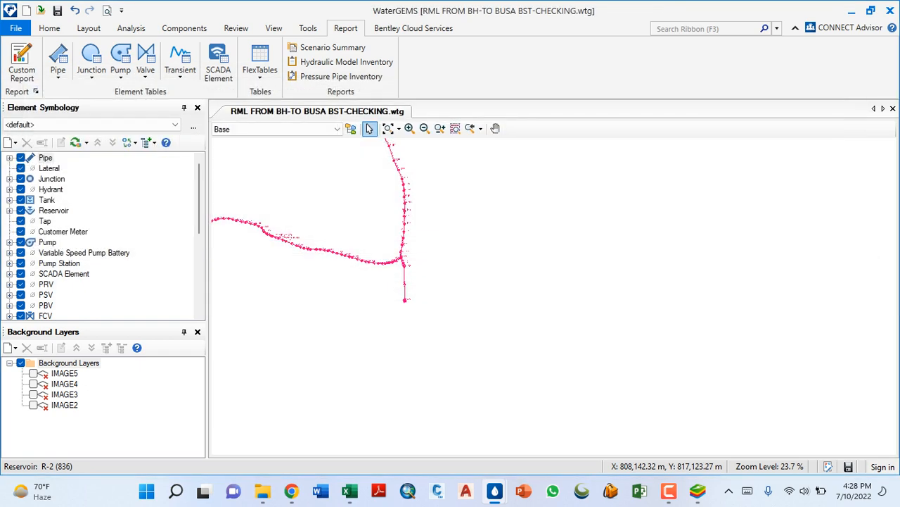
{"action": "left_click", "coordinate": [834, 86]}
- Open the junction table to view the computed hydraulic grades and pressures
{"action": "left_click", "coordinate": [259, 62]}
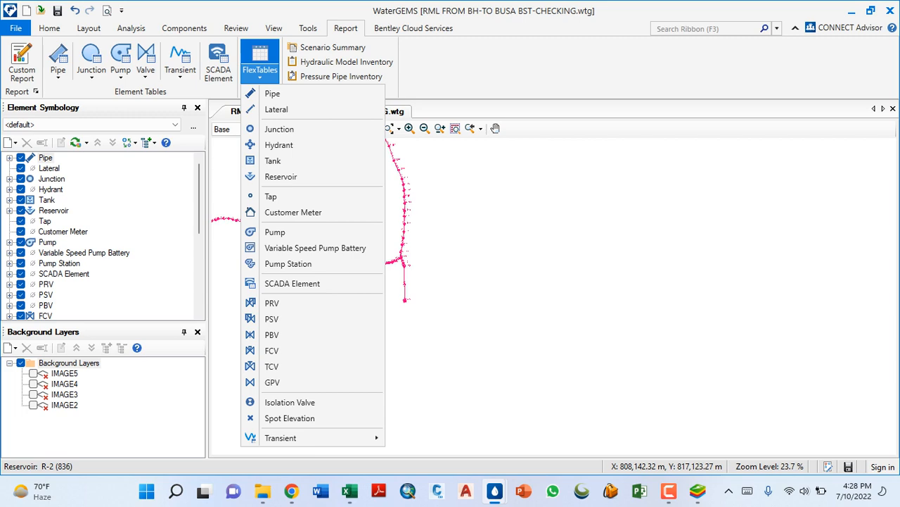
{"action": "left_click", "coordinate": [279, 129]}
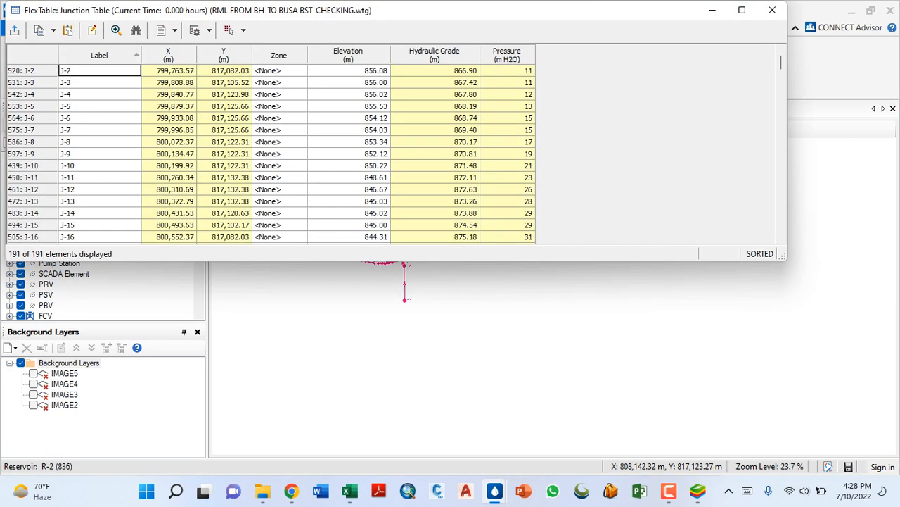
- Sort the maximized junction table by ascending pressure and select the six lowest-pressure rows, J-180, J-181, J-179, J-194, J-189 and J-193
{"action": "left_click", "coordinate": [741, 10]}
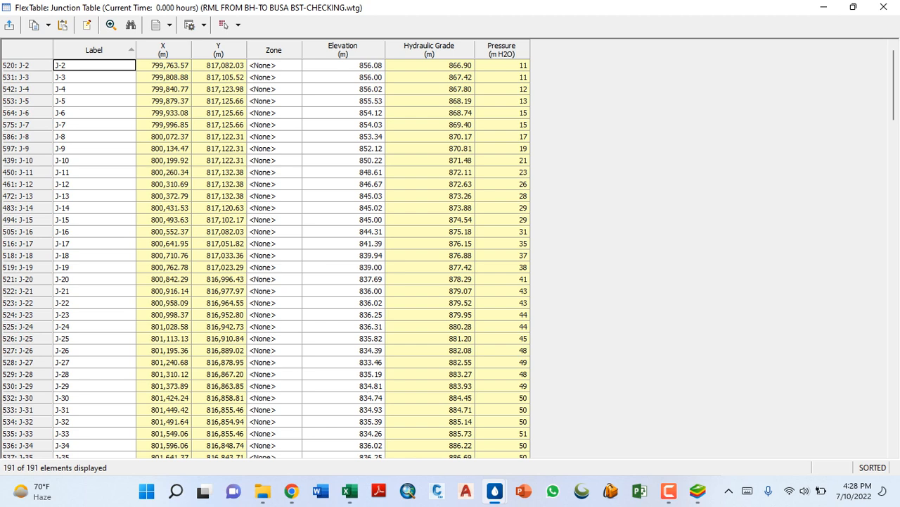
{"action": "right_click", "coordinate": [502, 49]}
{"action": "mouse_move", "coordinate": [527, 96]}
{"action": "left_click", "coordinate": [677, 100]}
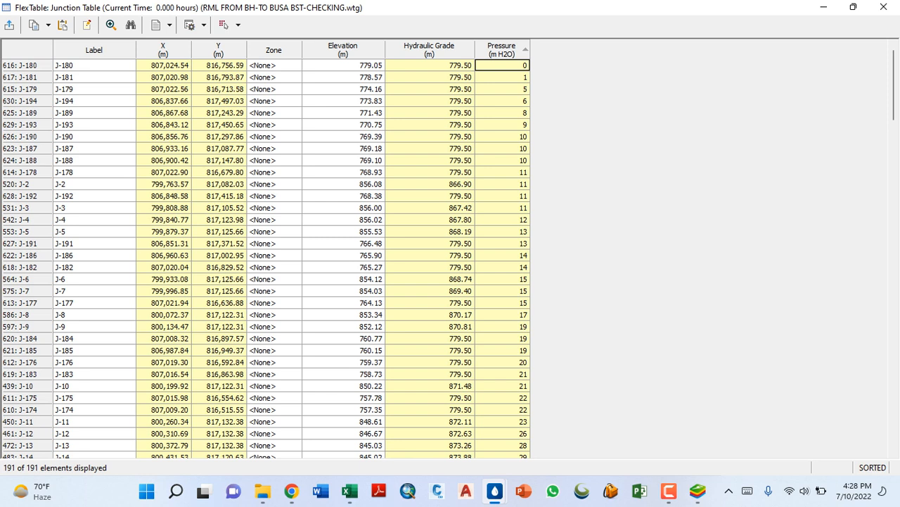
{"action": "left_click", "coordinate": [669, 490]}
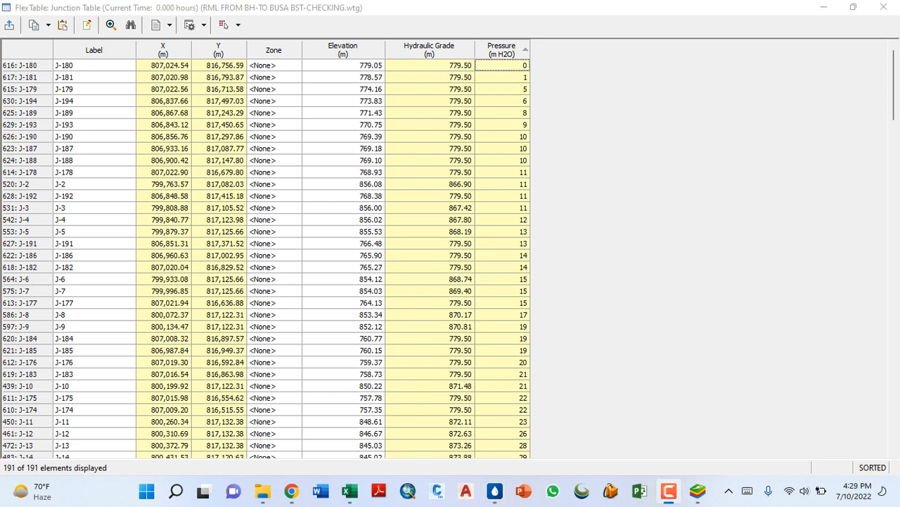
{"action": "left_click_drag", "start_coordinate": [503, 65], "coordinate": [503, 125]}
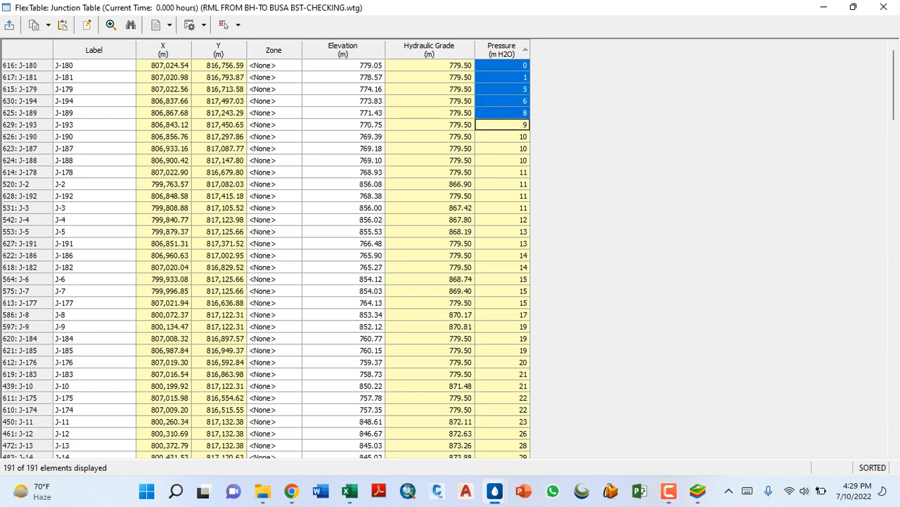
{"action": "left_click_drag", "start_coordinate": [26, 66], "coordinate": [27, 125]}
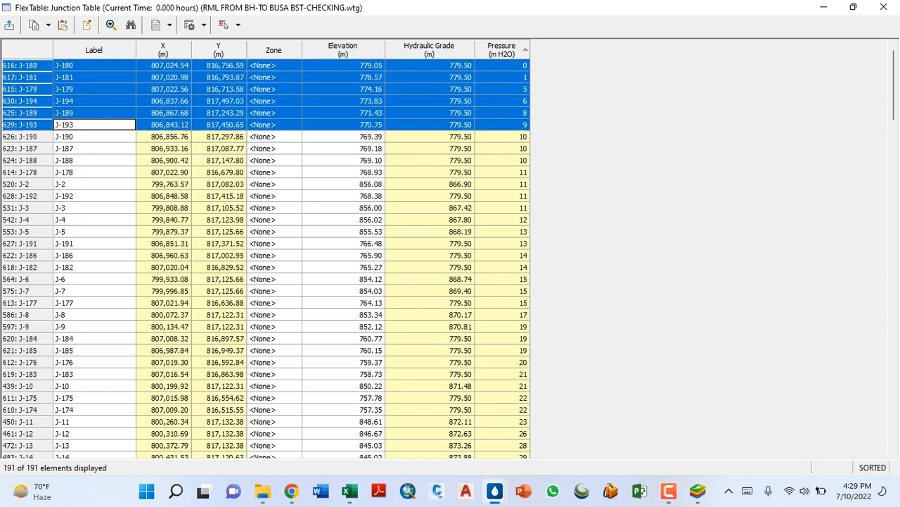
- Open the properties of valve FCV-3 and examine its initial status and flow setting alongside its place in the network
{"action": "left_click", "coordinate": [823, 7]}
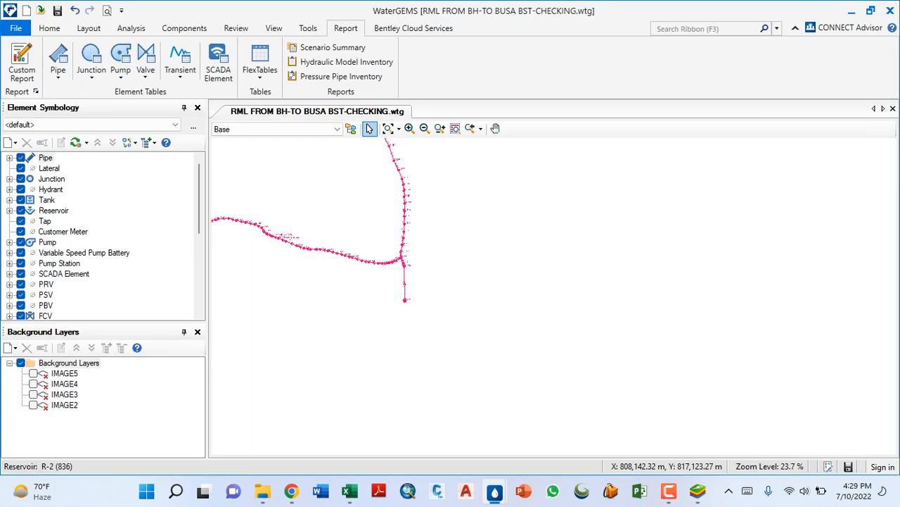
{"action": "scroll", "coordinate": [407, 309], "scroll_direction": "down", "scroll_amount": 2}
{"action": "scroll", "coordinate": [405, 271], "scroll_direction": "up", "scroll_amount": 6}
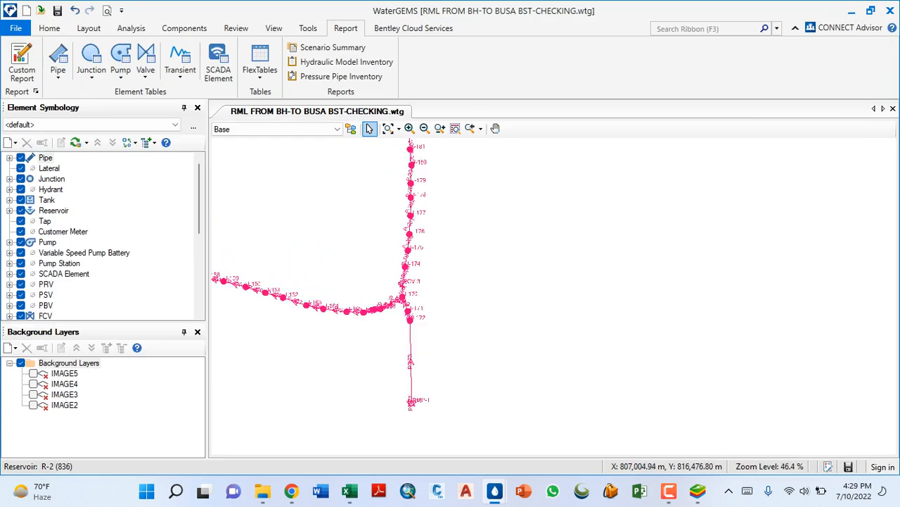
{"action": "scroll", "coordinate": [401, 292], "scroll_direction": "up", "scroll_amount": 9}
{"action": "double_click", "coordinate": [400, 296]}
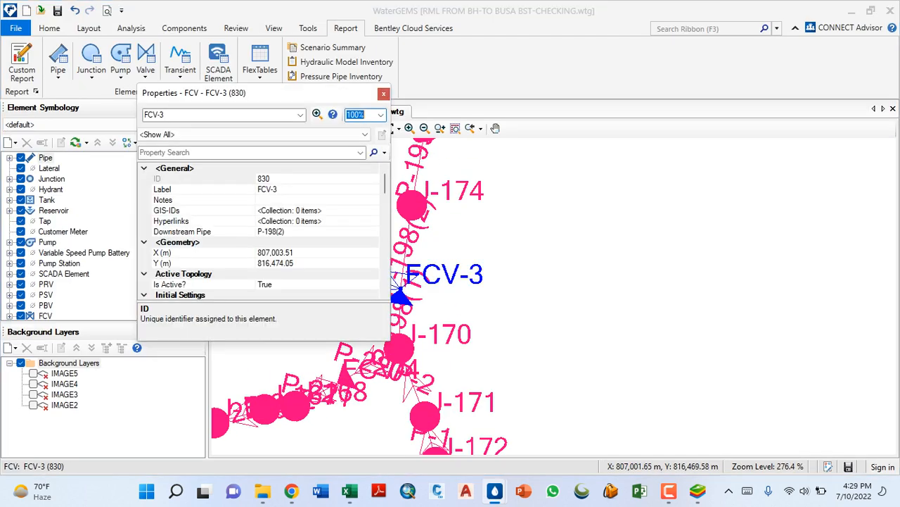
{"action": "scroll", "coordinate": [261, 232], "scroll_direction": "down", "scroll_amount": 3}
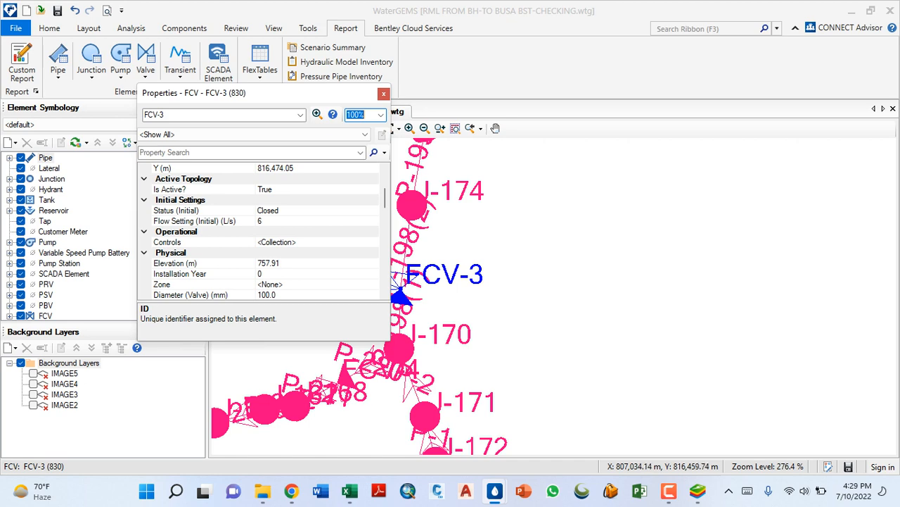
{"action": "scroll", "coordinate": [483, 308], "scroll_direction": "down", "scroll_amount": 5}
{"action": "scroll", "coordinate": [483, 314], "scroll_direction": "down", "scroll_amount": 2}
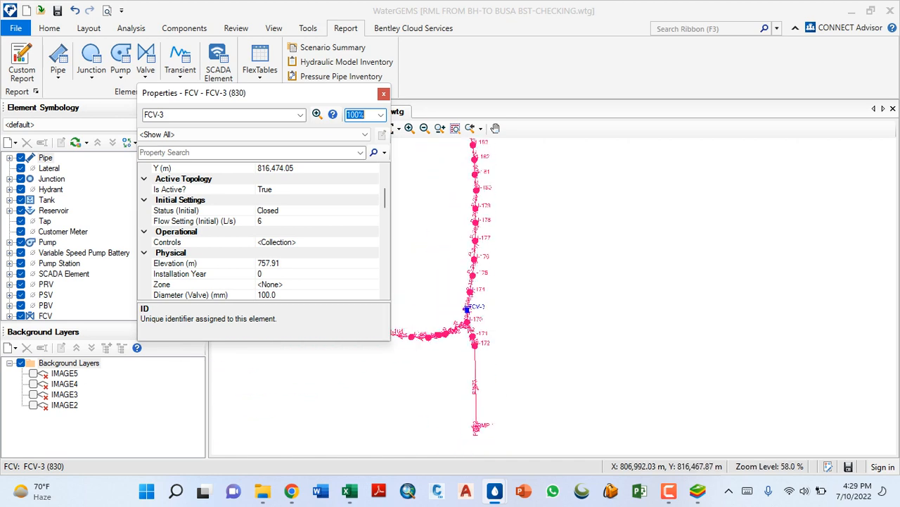
{"action": "scroll", "coordinate": [462, 323], "scroll_direction": "up", "scroll_amount": 8}
{"action": "scroll", "coordinate": [478, 310], "scroll_direction": "down", "scroll_amount": 4}
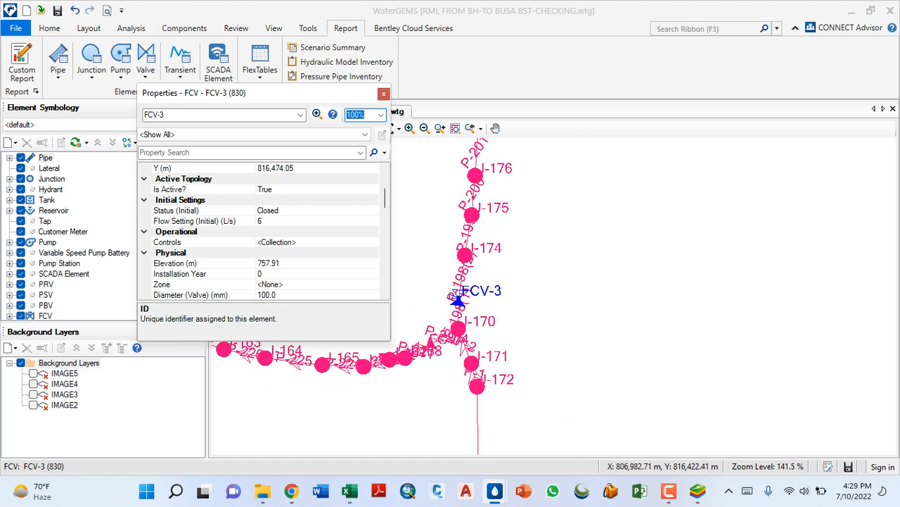
{"action": "scroll", "coordinate": [478, 310], "scroll_direction": "up", "scroll_amount": 4}
{"action": "scroll", "coordinate": [422, 324], "scroll_direction": "up", "scroll_amount": 1}
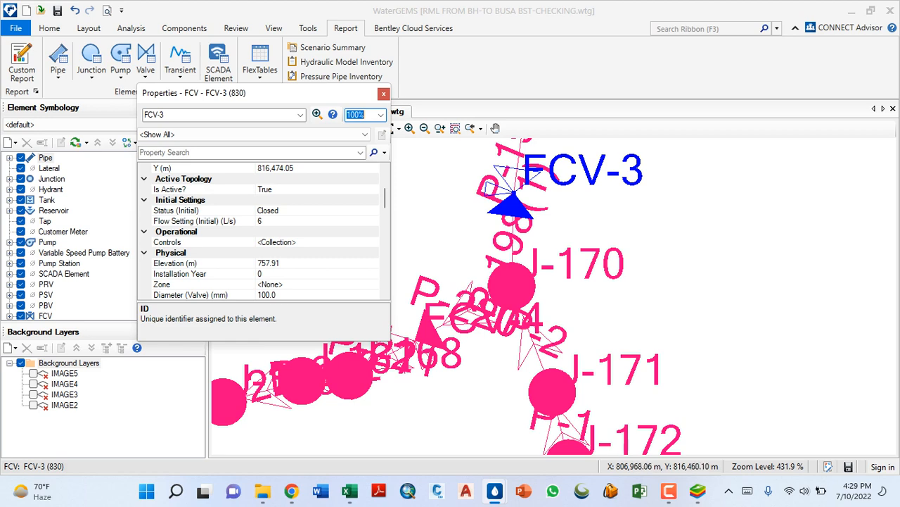
- Select the six highlighted low-pressure junctions of the junction table in the drawing, and minimize the table
{"action": "left_click", "coordinate": [495, 491]}
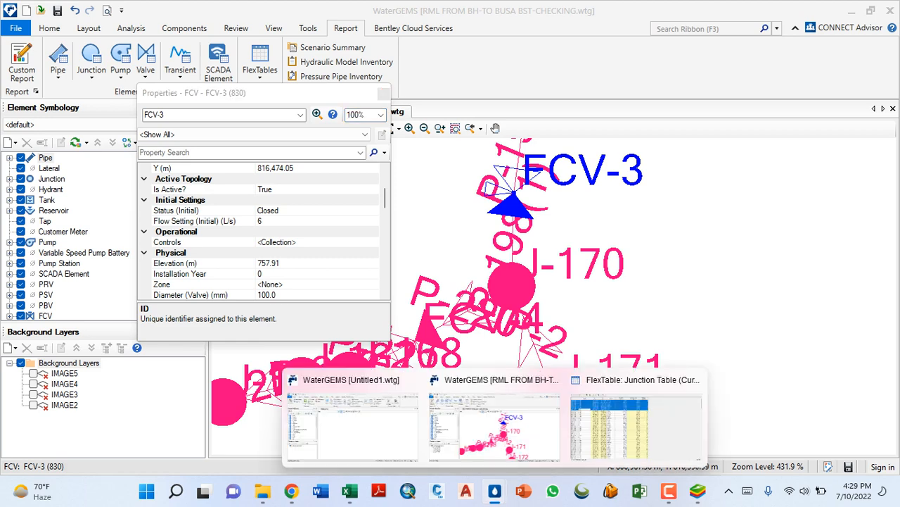
{"action": "left_click", "coordinate": [636, 418]}
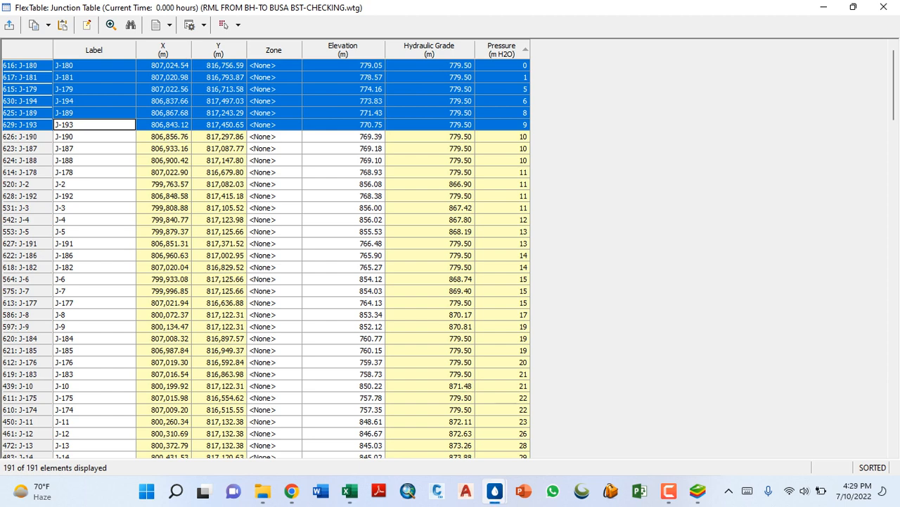
{"action": "right_click", "coordinate": [24, 65]}
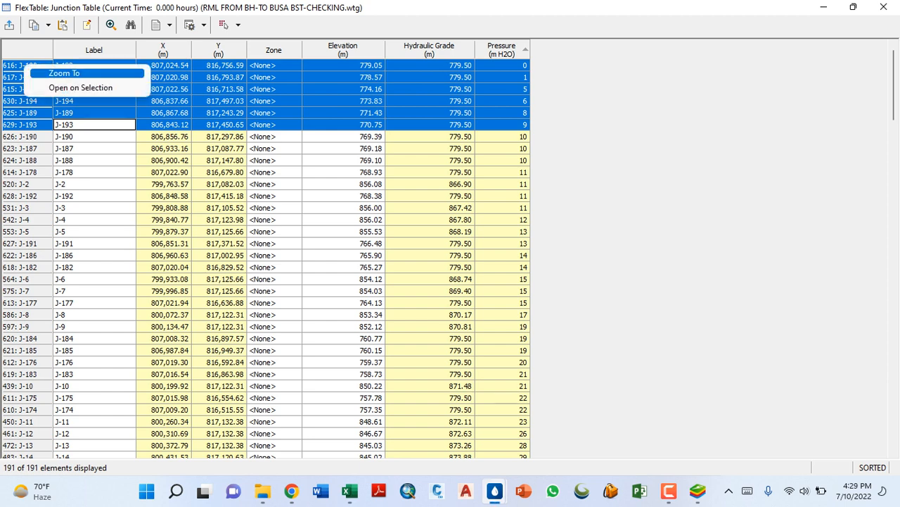
{"action": "left_click", "coordinate": [237, 25]}
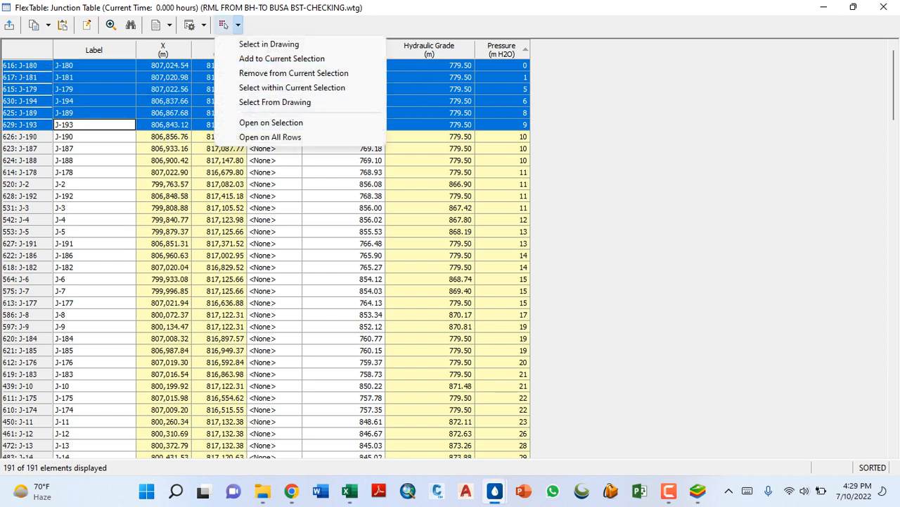
{"action": "left_click", "coordinate": [270, 43]}
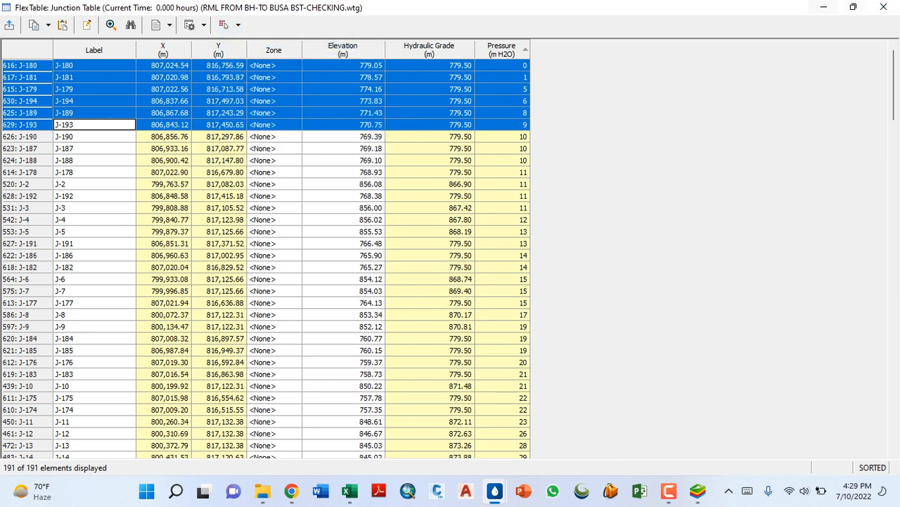
{"action": "left_click", "coordinate": [823, 6]}
- Locate the selected low-pressure junctions along the network branch beyond FCV-3, and close the FCV-3 properties
{"action": "scroll", "coordinate": [503, 282], "scroll_direction": "down", "scroll_amount": 8}
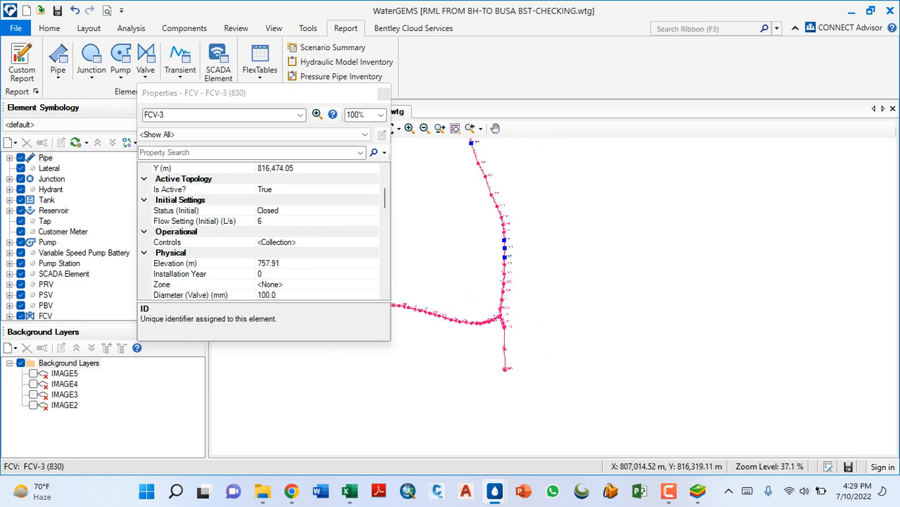
{"action": "scroll", "coordinate": [503, 281], "scroll_direction": "down", "scroll_amount": 6}
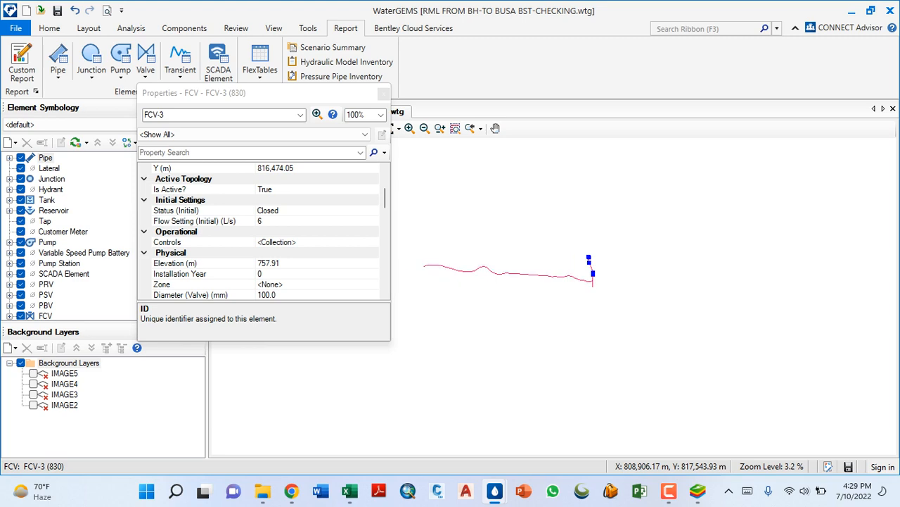
{"action": "scroll", "coordinate": [598, 275], "scroll_direction": "up", "scroll_amount": 6}
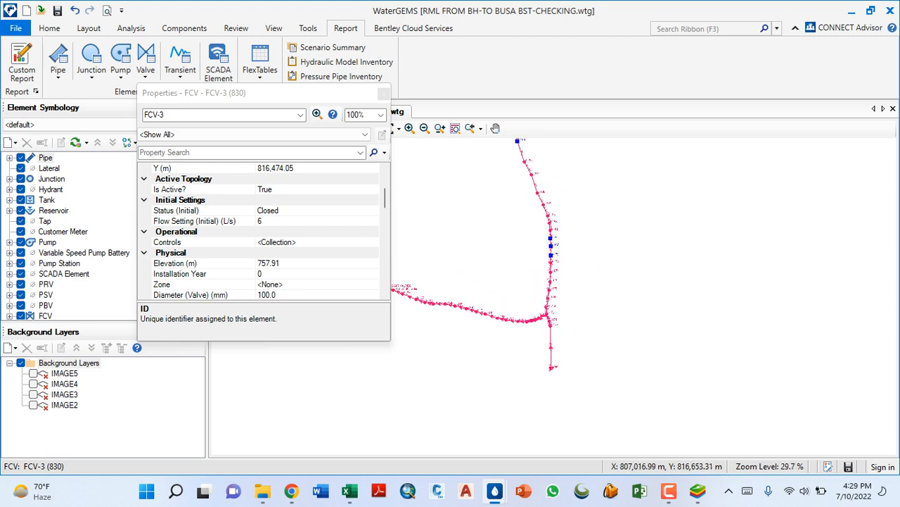
{"action": "scroll", "coordinate": [551, 303], "scroll_direction": "up", "scroll_amount": 6}
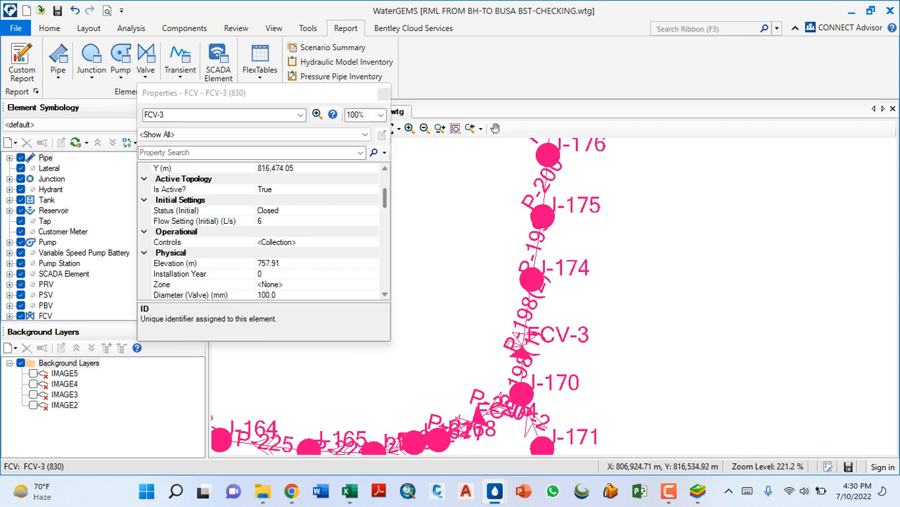
{"action": "left_click", "coordinate": [383, 93]}
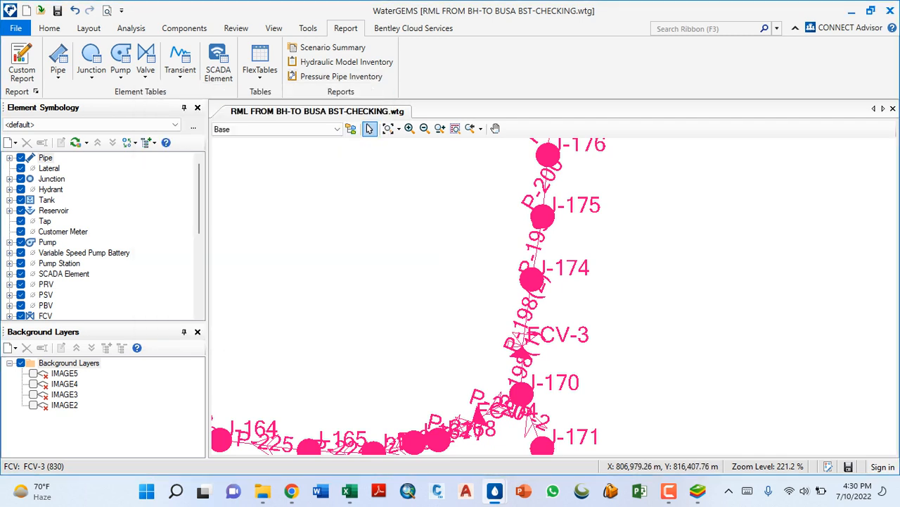
- Return to the junction table and close it
{"action": "mouse_move", "coordinate": [494, 490]}
{"action": "left_click", "coordinate": [637, 419]}
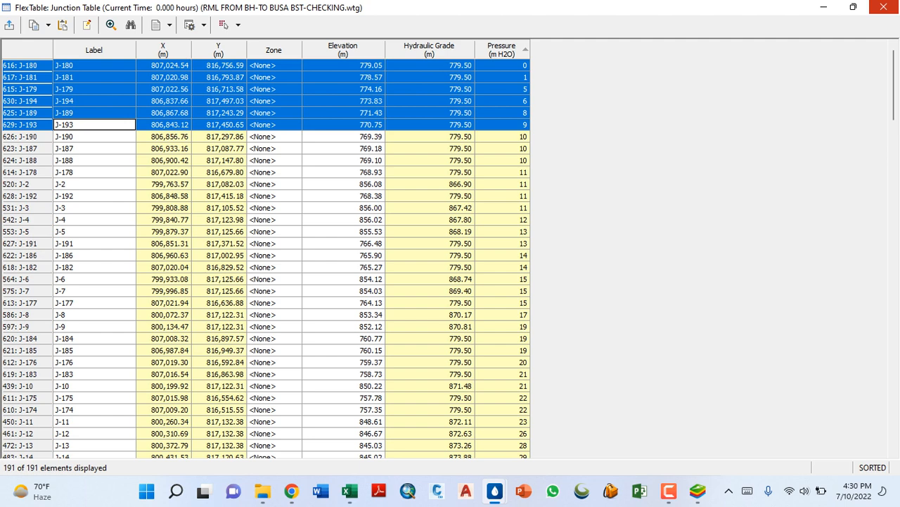
{"action": "left_click", "coordinate": [884, 7]}
- Set the initial status of valve FCV-4 to Closed, restore it to Active, and close the valve's properties
{"action": "scroll", "coordinate": [547, 262], "scroll_direction": "down", "scroll_amount": 3}
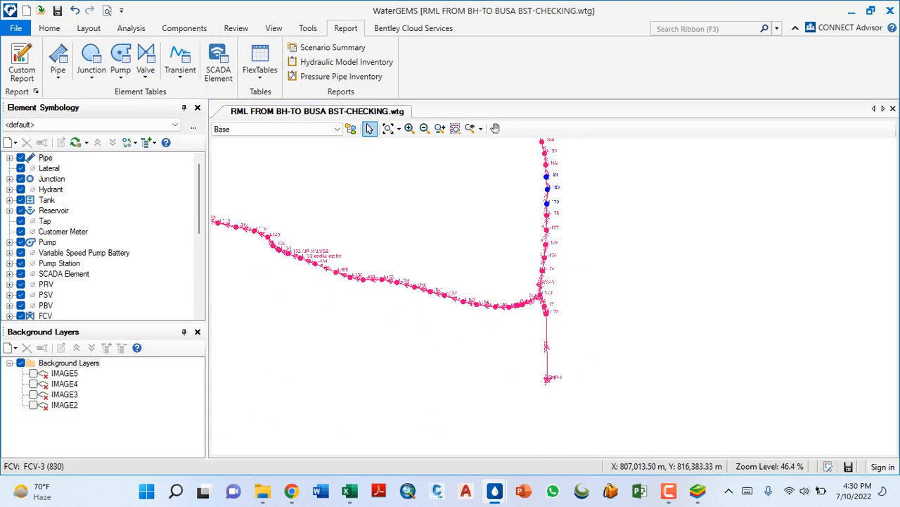
{"action": "scroll", "coordinate": [548, 286], "scroll_direction": "up", "scroll_amount": 8}
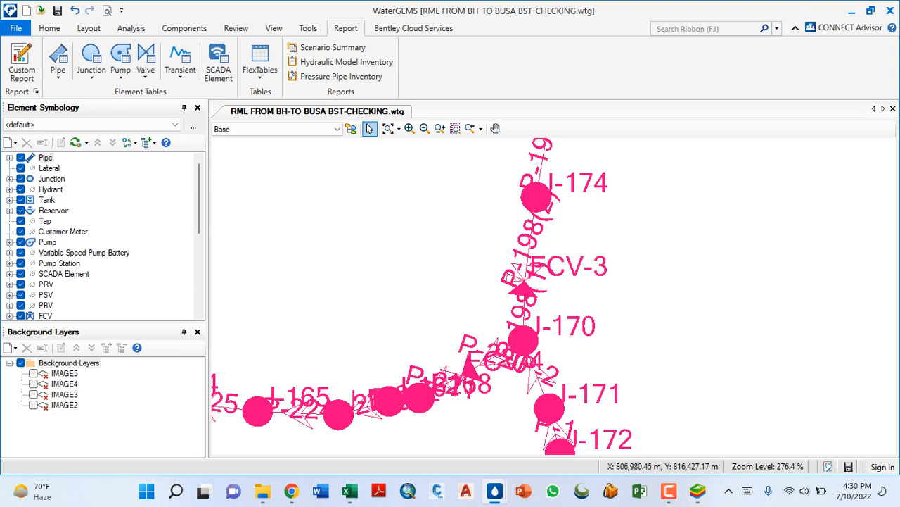
{"action": "double_click", "coordinate": [473, 369]}
{"action": "scroll", "coordinate": [327, 246], "scroll_direction": "down", "scroll_amount": 3}
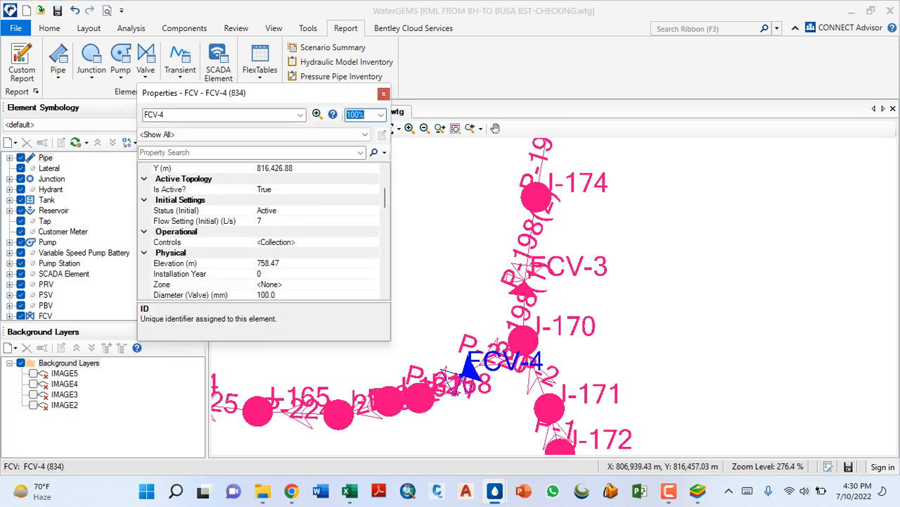
{"action": "left_click", "coordinate": [309, 211]}
{"action": "left_click", "coordinate": [374, 210]}
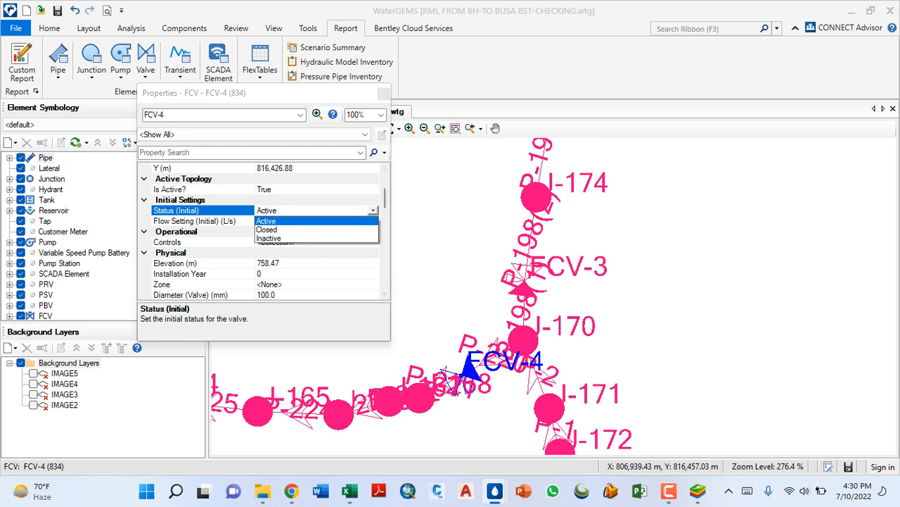
{"action": "left_click", "coordinate": [267, 230]}
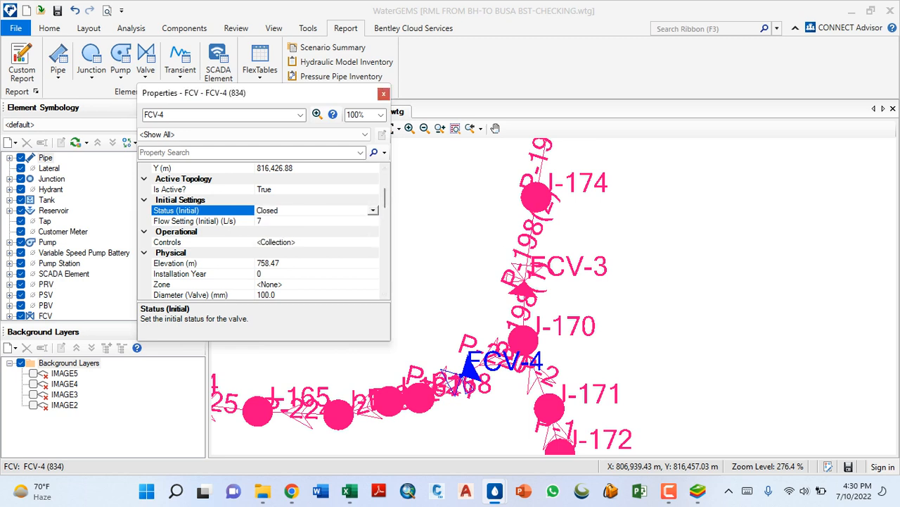
{"action": "left_click", "coordinate": [374, 210]}
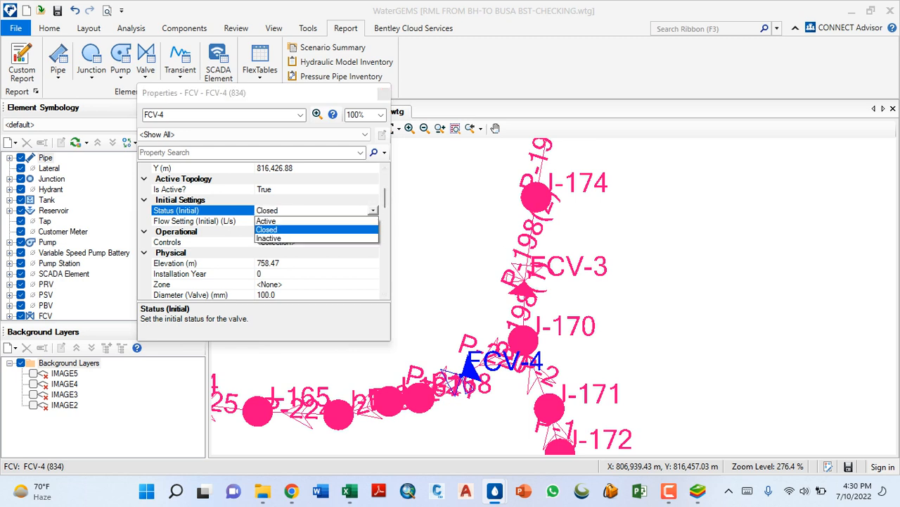
{"action": "left_click", "coordinate": [266, 221]}
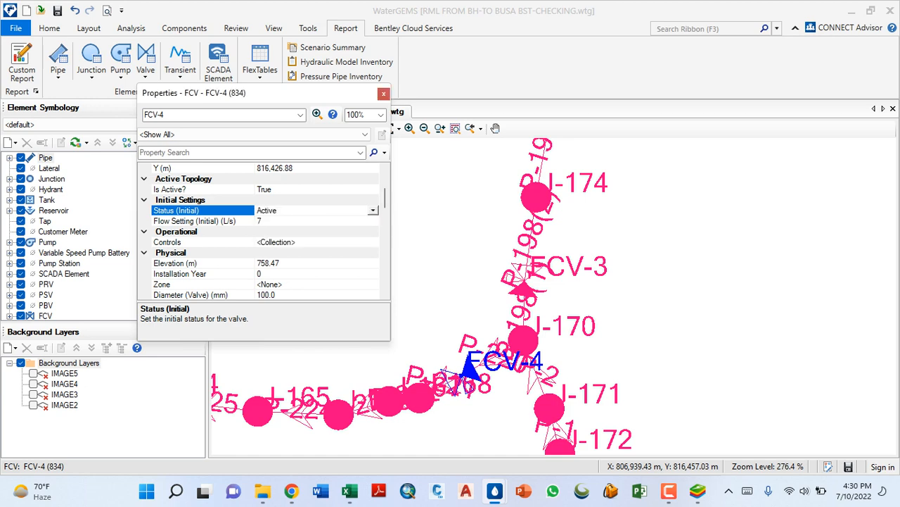
{"action": "left_click", "coordinate": [383, 93]}
- Open the pipe table and maximize it to view the computed flows, velocities and headloss gradients
{"action": "scroll", "coordinate": [450, 307], "scroll_direction": "down", "scroll_amount": 5}
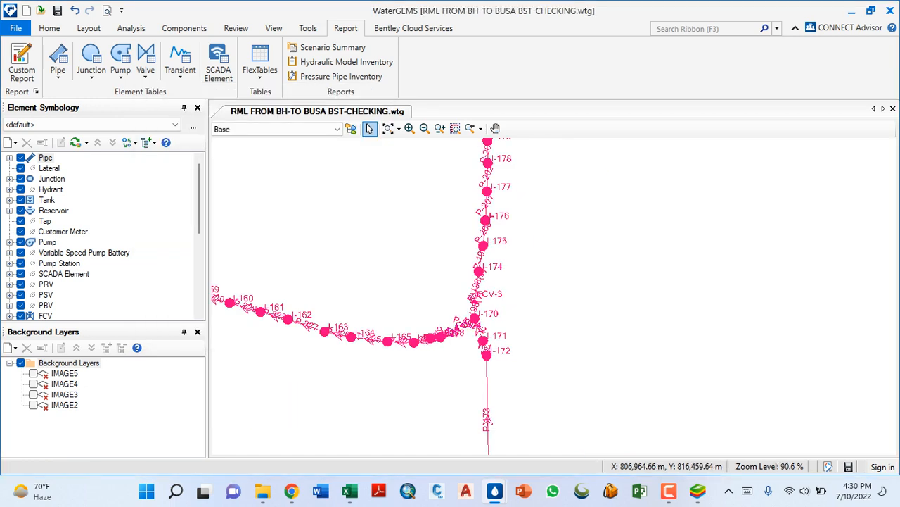
{"action": "left_click", "coordinate": [49, 28]}
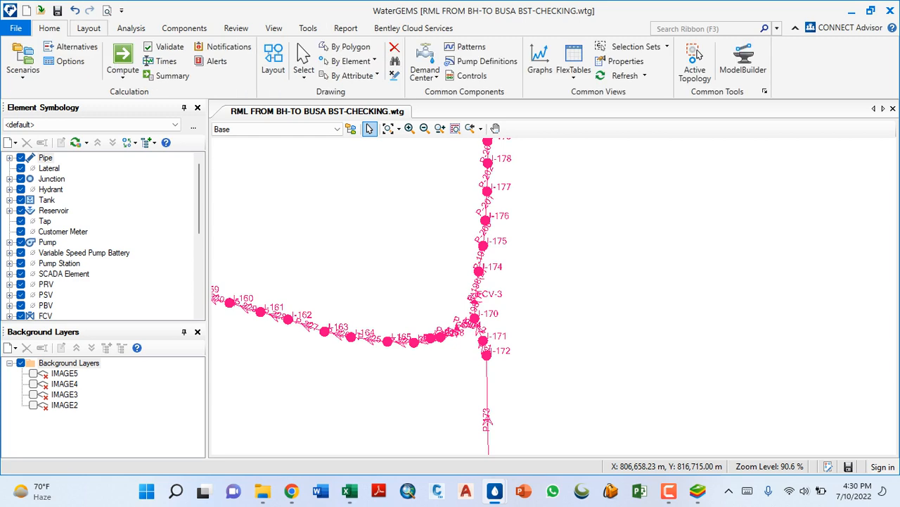
{"action": "left_click", "coordinate": [573, 76]}
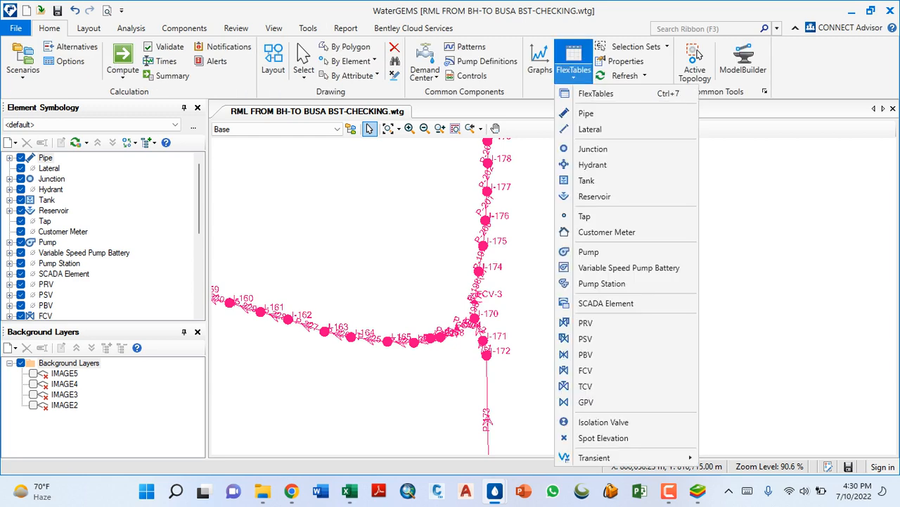
{"action": "left_click", "coordinate": [586, 113]}
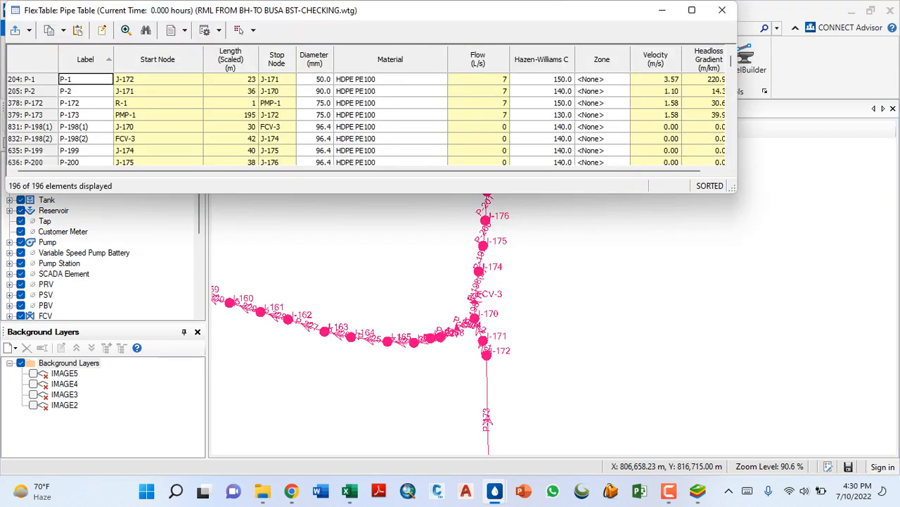
{"action": "left_click", "coordinate": [692, 10]}
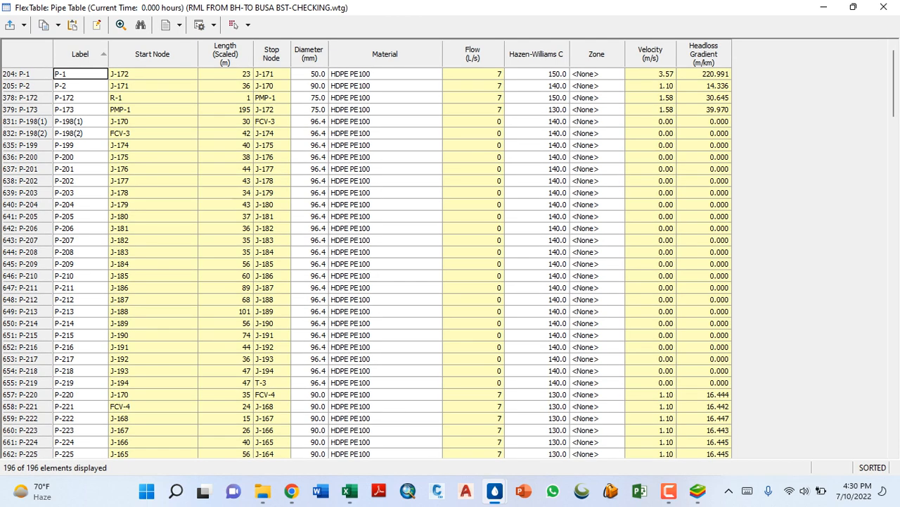
{"action": "right_click", "coordinate": [650, 62]}
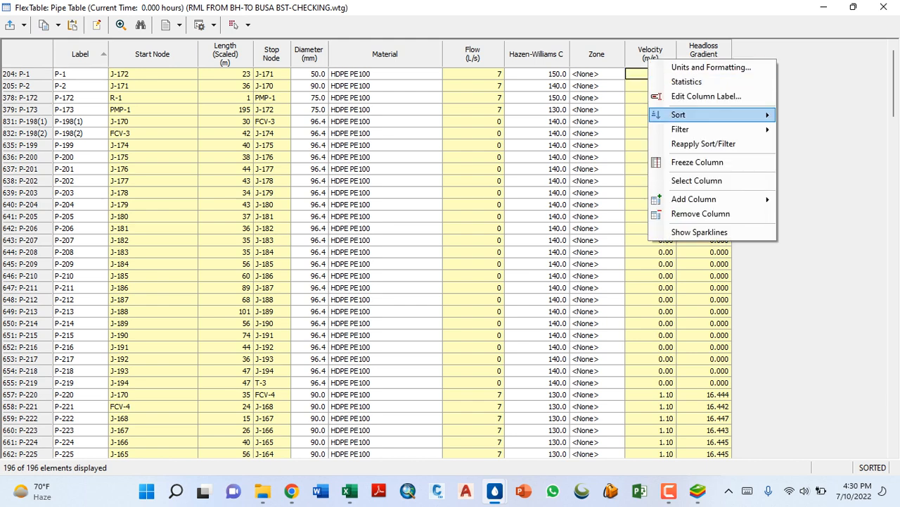
{"action": "mouse_move", "coordinate": [679, 114]}
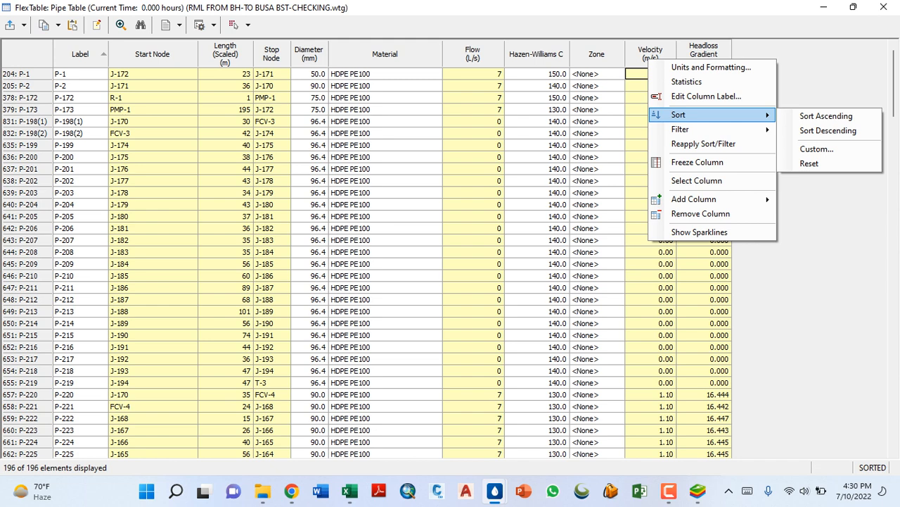
{"action": "key", "text": "Escape"}
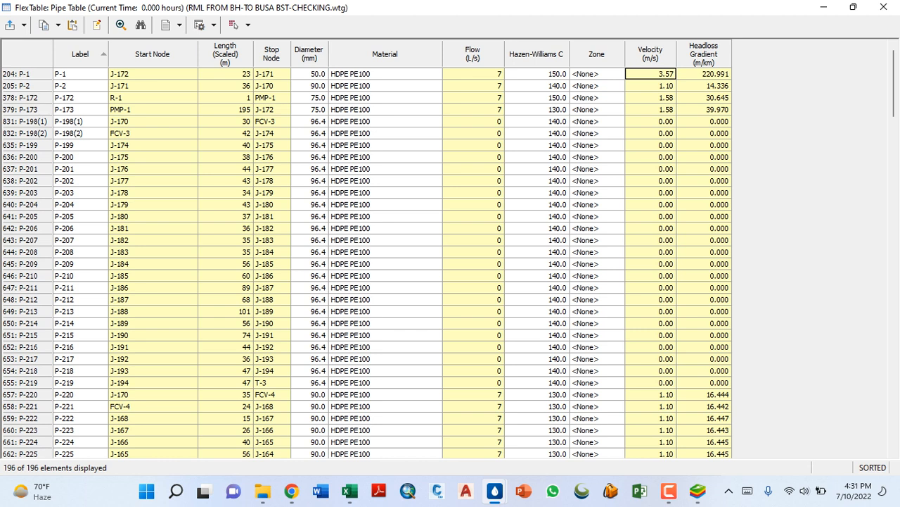
- Highlight the row of pipe P-1, and sort the pipe table by velocity in ascending order
{"action": "left_click", "coordinate": [27, 74]}
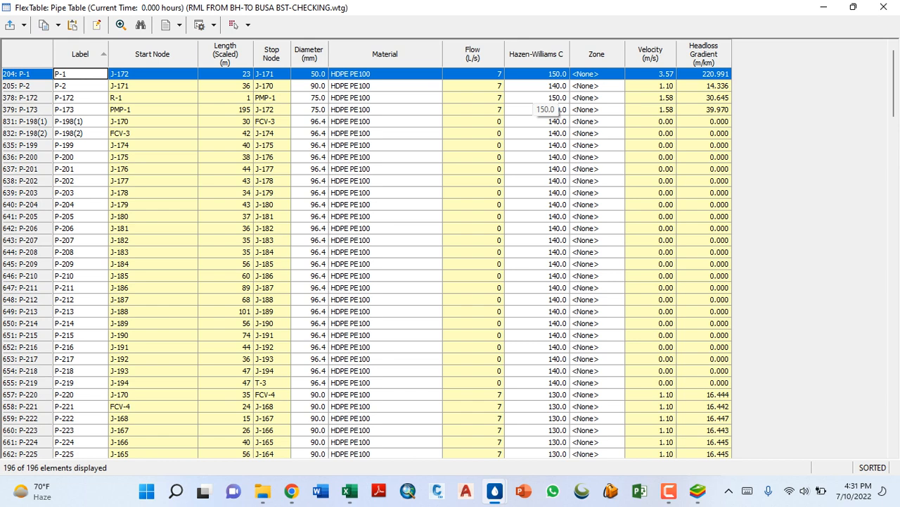
{"action": "right_click", "coordinate": [651, 55]}
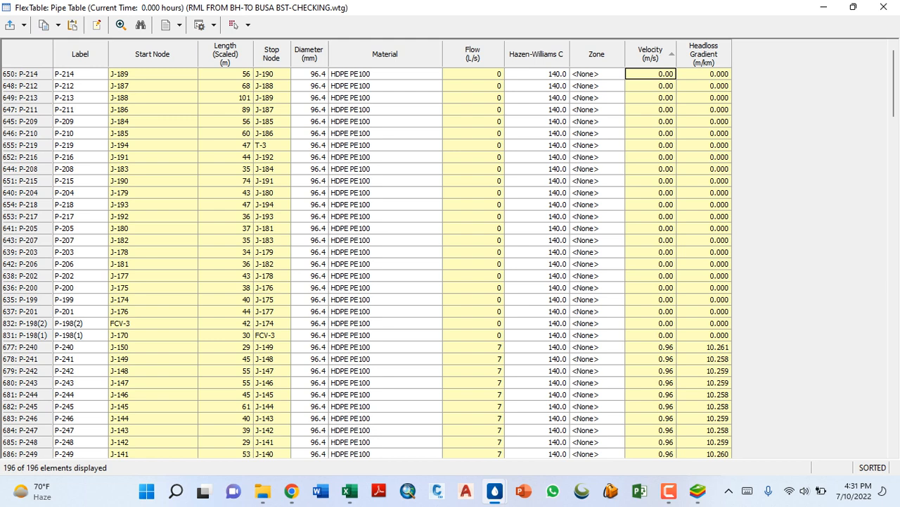
{"action": "scroll", "coordinate": [661, 91], "scroll_direction": "down", "scroll_amount": 3}
{"action": "scroll", "coordinate": [366, 264], "scroll_direction": "down", "scroll_amount": 5}
{"action": "scroll", "coordinate": [365, 264], "scroll_direction": "up", "scroll_amount": 9}
- Select the zero-velocity pipes from P-214 through P-198(1) in the table, and locate them as a selection in the drawing
{"action": "left_click_drag", "start_coordinate": [27, 74], "coordinate": [27, 335]}
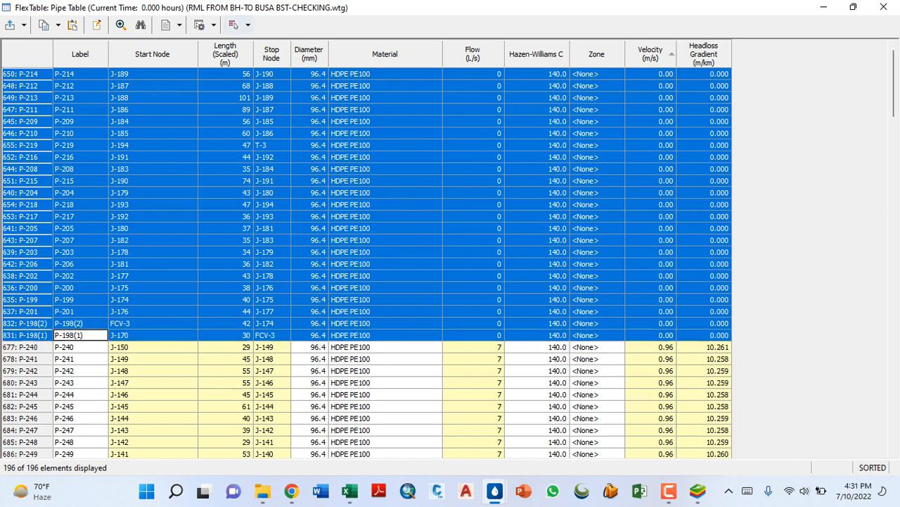
{"action": "left_click", "coordinate": [248, 24]}
{"action": "left_click", "coordinate": [270, 44]}
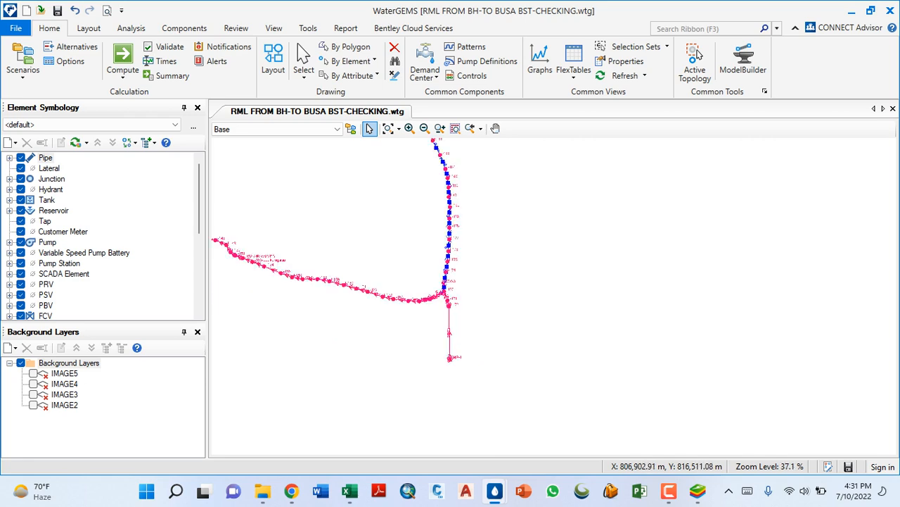
{"action": "scroll", "coordinate": [414, 287], "scroll_direction": "down", "scroll_amount": 6}
{"action": "scroll", "coordinate": [410, 222], "scroll_direction": "up", "scroll_amount": 9}
{"action": "scroll", "coordinate": [399, 227], "scroll_direction": "down", "scroll_amount": 9}
{"action": "scroll", "coordinate": [398, 307], "scroll_direction": "up", "scroll_amount": 6}
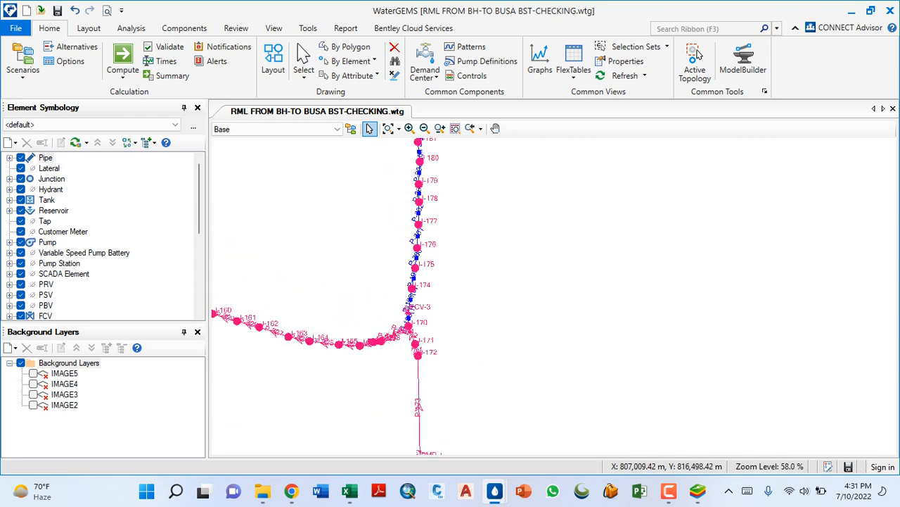
- Reopen the pipe table, sort it by velocity in ascending order, and examine the velocities and headloss gradients through to pipe P-1
{"action": "left_click", "coordinate": [573, 63]}
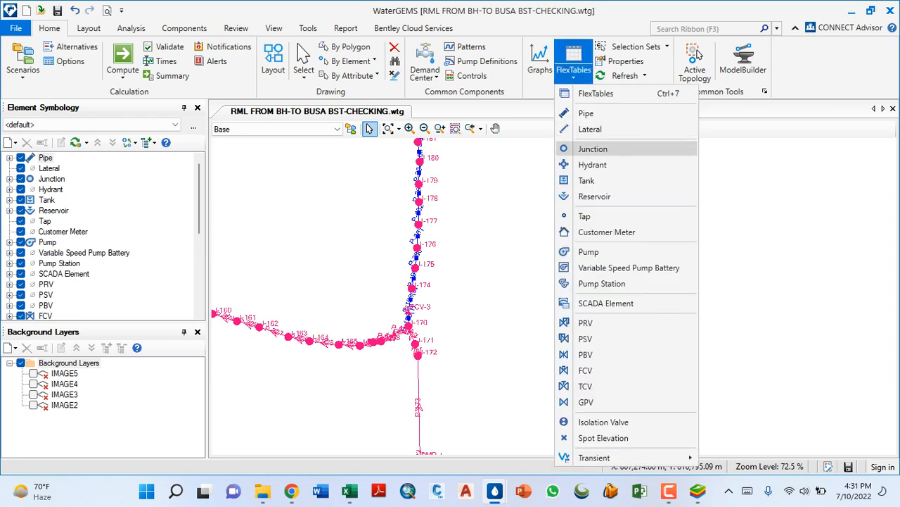
{"action": "left_click", "coordinate": [586, 114]}
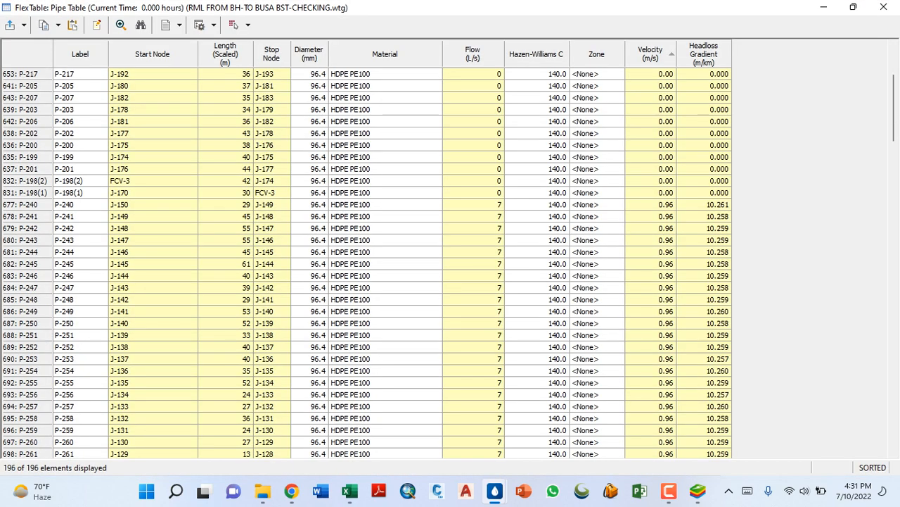
{"action": "right_click", "coordinate": [651, 55]}
{"action": "mouse_move", "coordinate": [686, 115]}
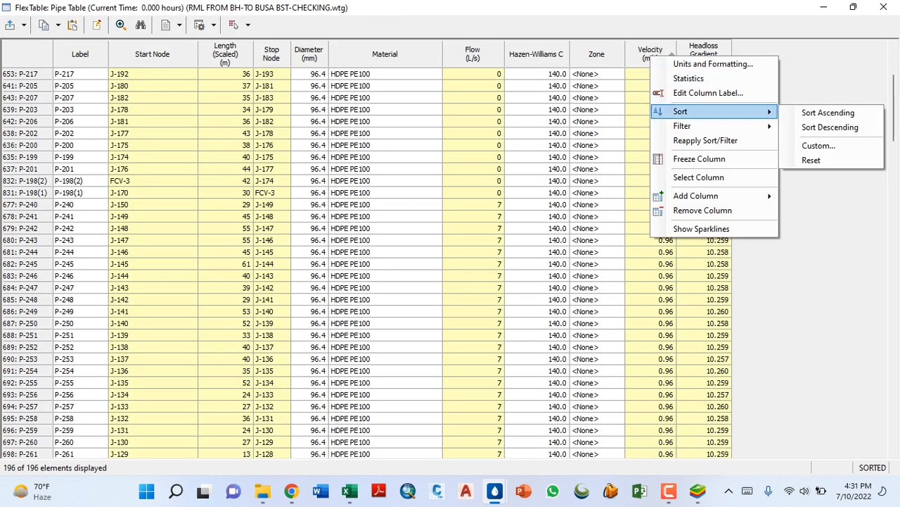
{"action": "left_click", "coordinate": [813, 114]}
{"action": "scroll", "coordinate": [366, 264], "scroll_direction": "down", "scroll_amount": 15}
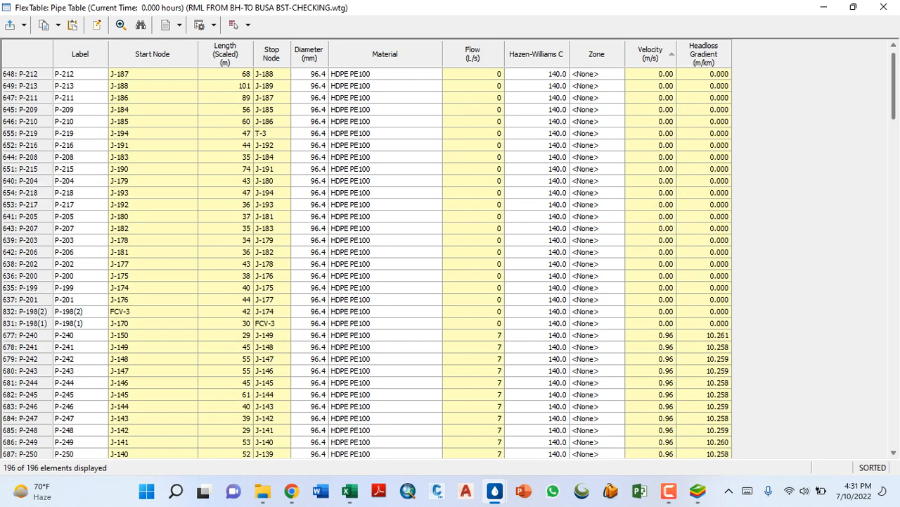
{"action": "scroll", "coordinate": [366, 264], "scroll_direction": "up", "scroll_amount": 10}
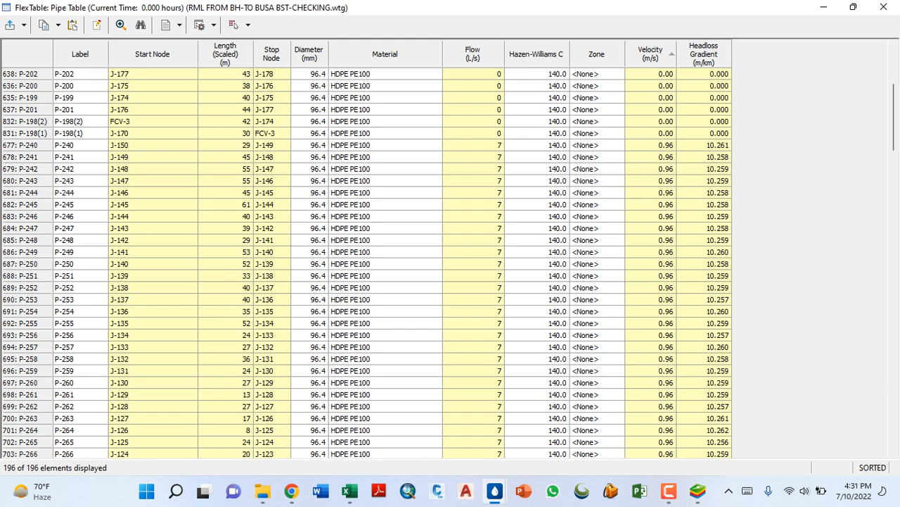
{"action": "scroll", "coordinate": [365, 263], "scroll_direction": "down", "scroll_amount": 8}
{"action": "scroll", "coordinate": [365, 264], "scroll_direction": "down", "scroll_amount": 16}
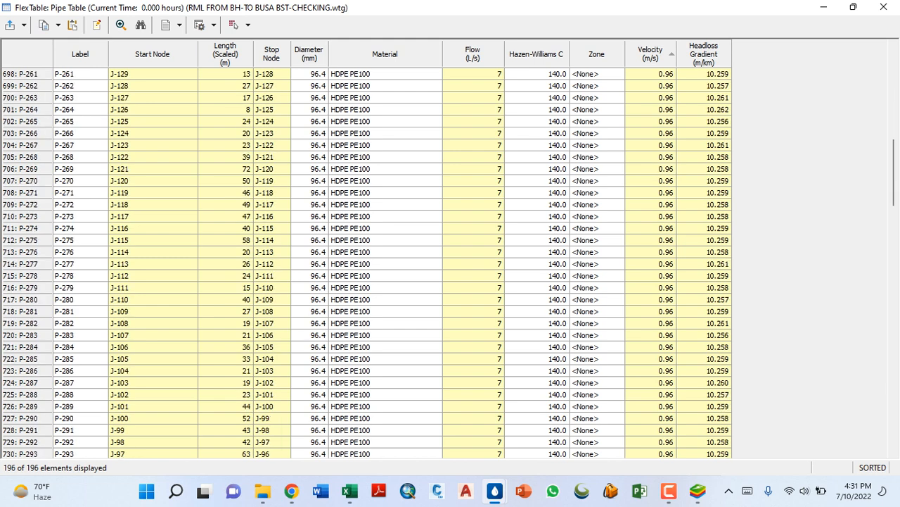
{"action": "scroll", "coordinate": [366, 263], "scroll_direction": "down", "scroll_amount": 20}
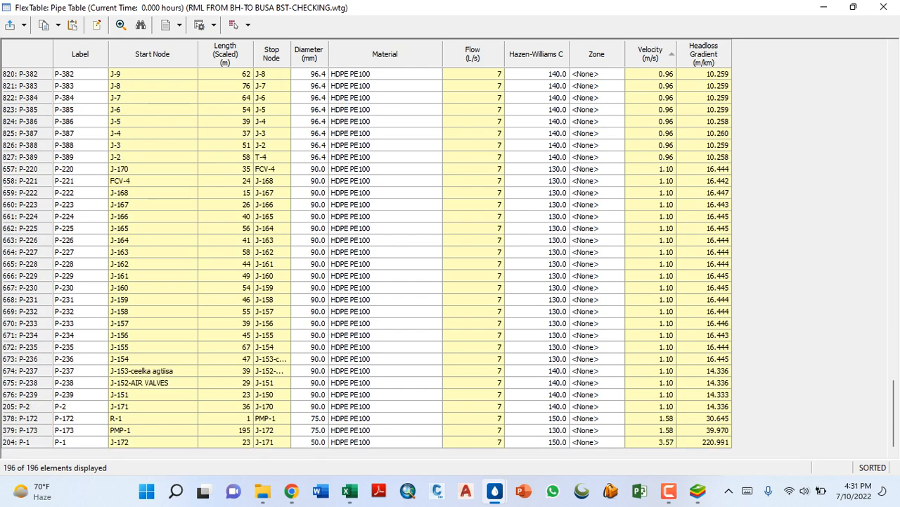
- Close the pipe table and clear the pipe selection in the drawing
{"action": "left_click", "coordinate": [884, 7]}
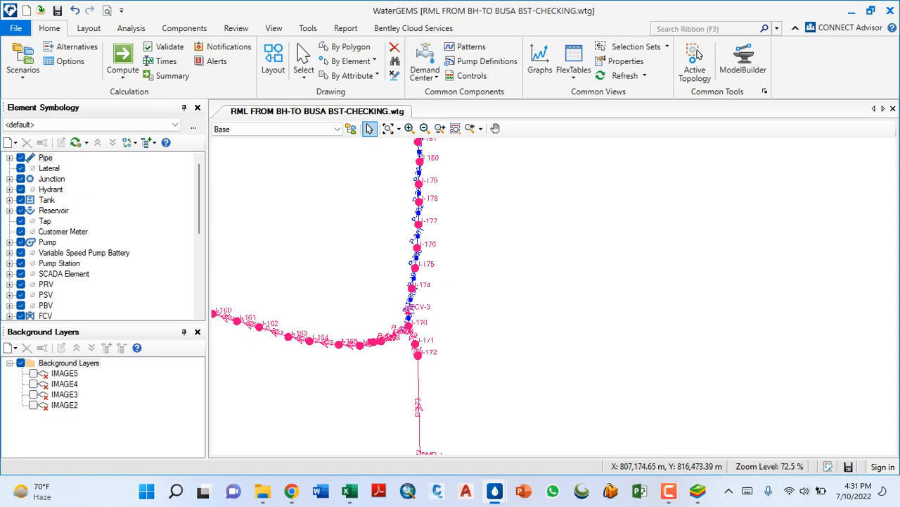
{"action": "scroll", "coordinate": [498, 313], "scroll_direction": "down", "scroll_amount": 9}
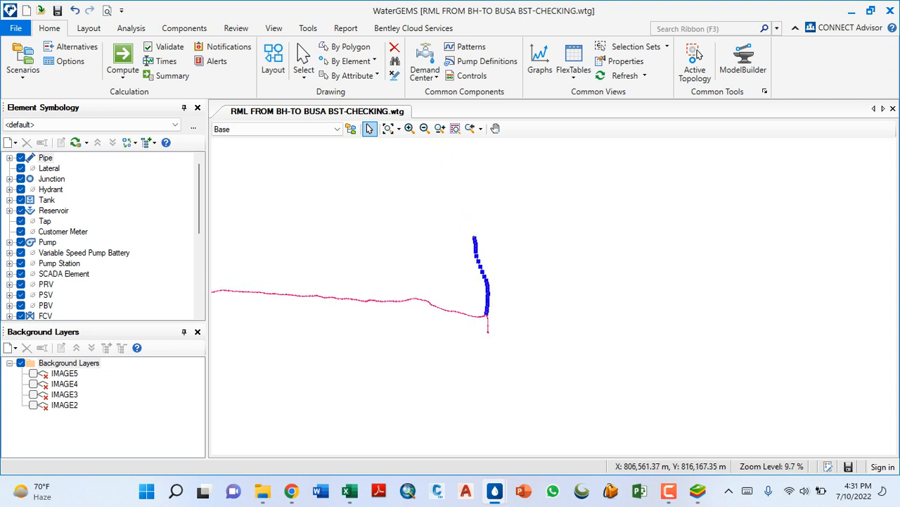
{"action": "left_click", "coordinate": [447, 334]}
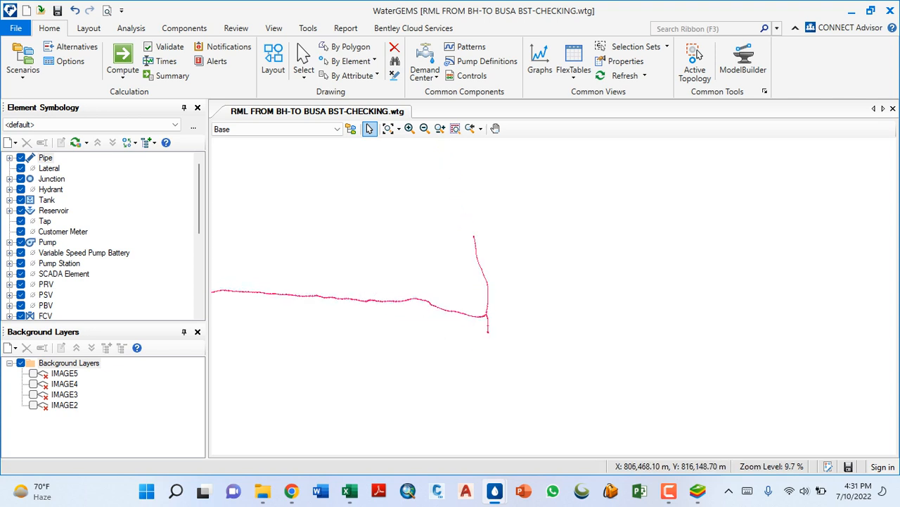